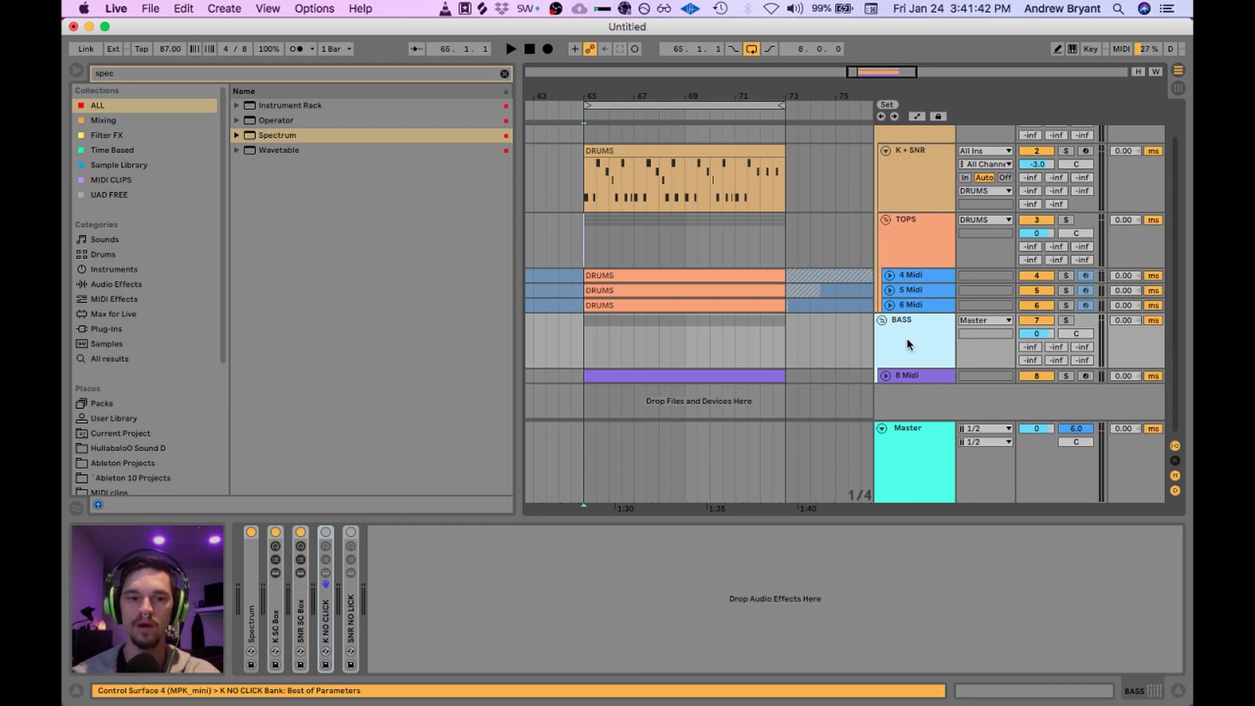
Step: Place the insert marker at 65.1.1 in the BASS group and display the group's devices
left_click(580, 328)
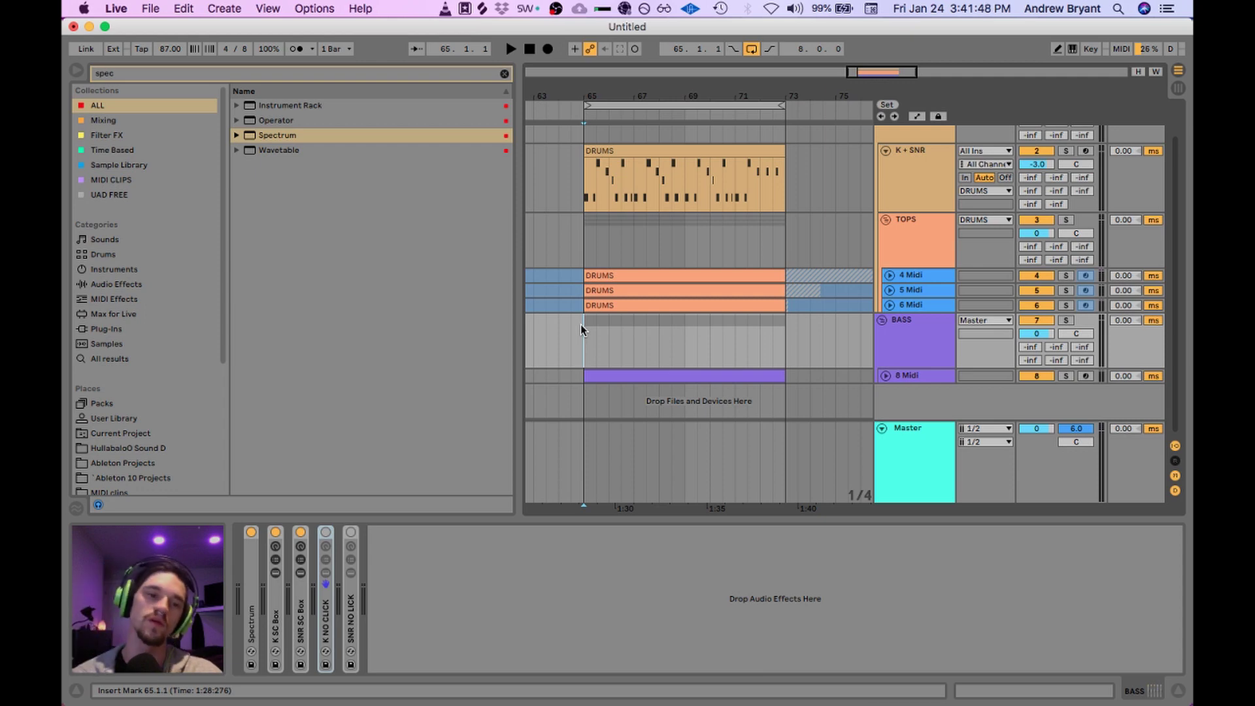
left_click_drag(618, 96, 637, 92)
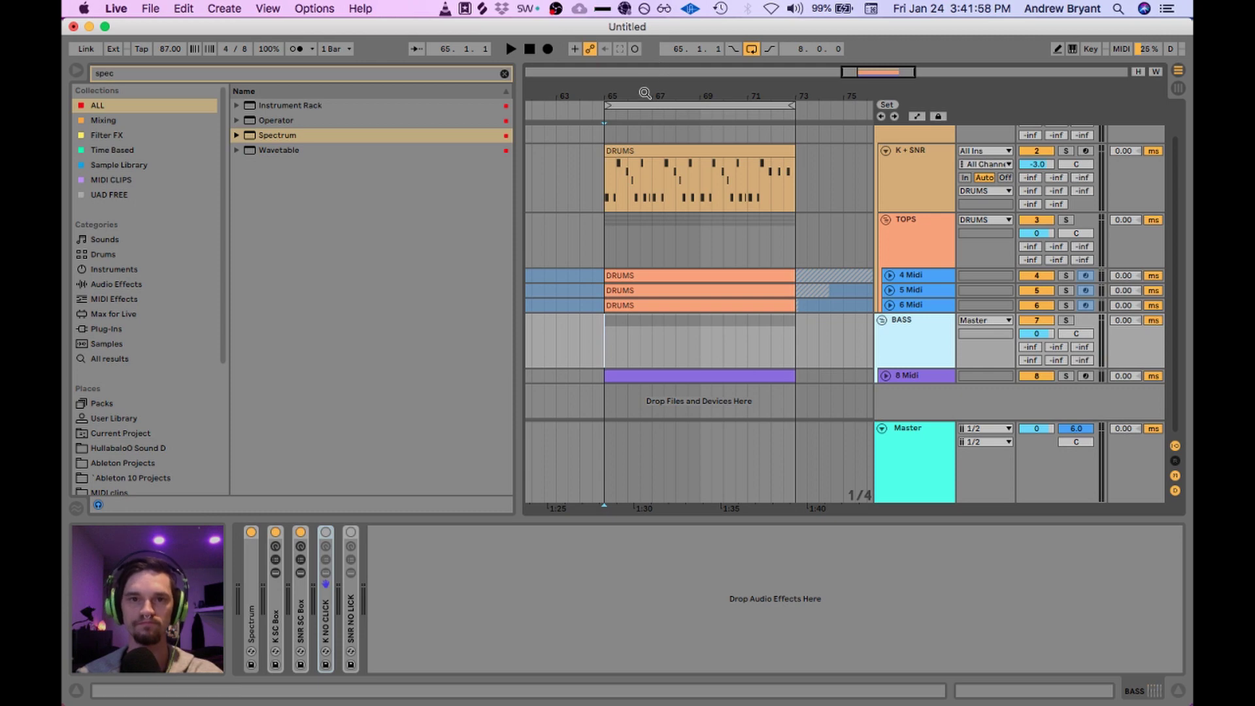
mouse_move(645, 94)
left_mouse_down()
mouse_move(645, 140)
mouse_move(617, 94)
mouse_move(633, 108)
mouse_move(635, 95)
mouse_move(643, 115)
left_mouse_up()
left_click(571, 340)
left_click(918, 339)
Step: Compare the device chains of the K + SNR track, the DRUMS group and the BASS group
left_click(611, 185)
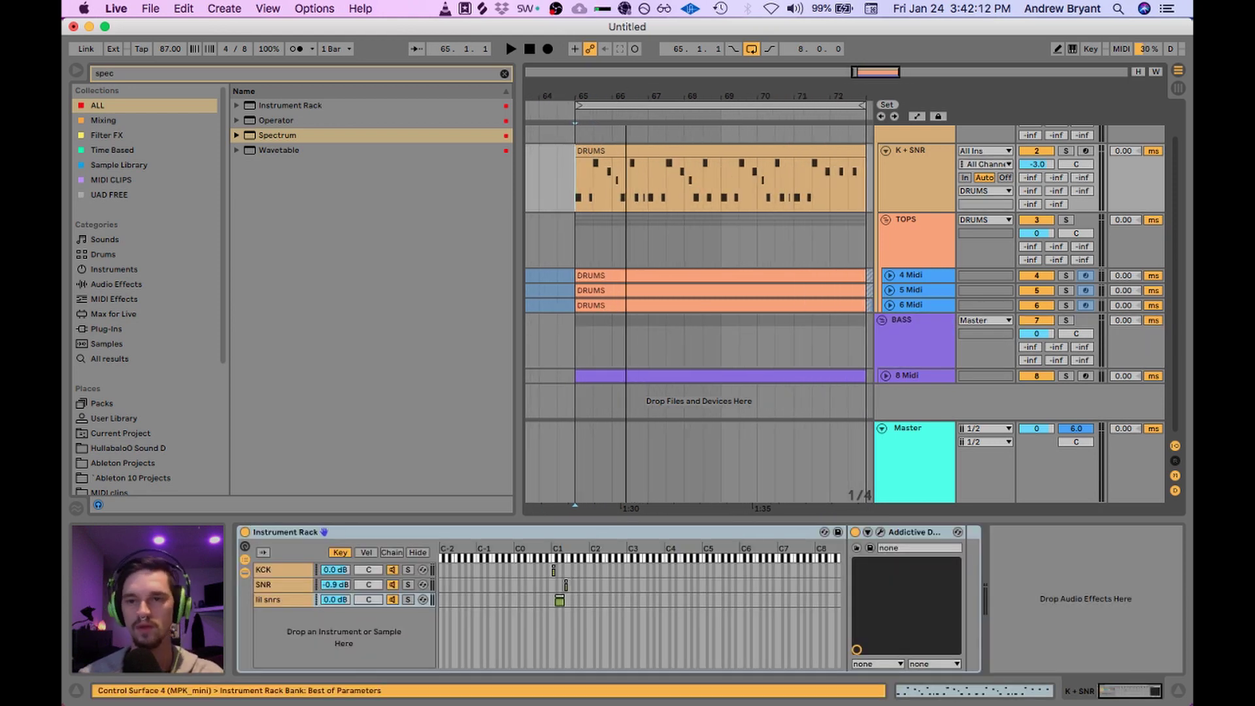
left_click(878, 167)
scroll(809, 287, "up", 1)
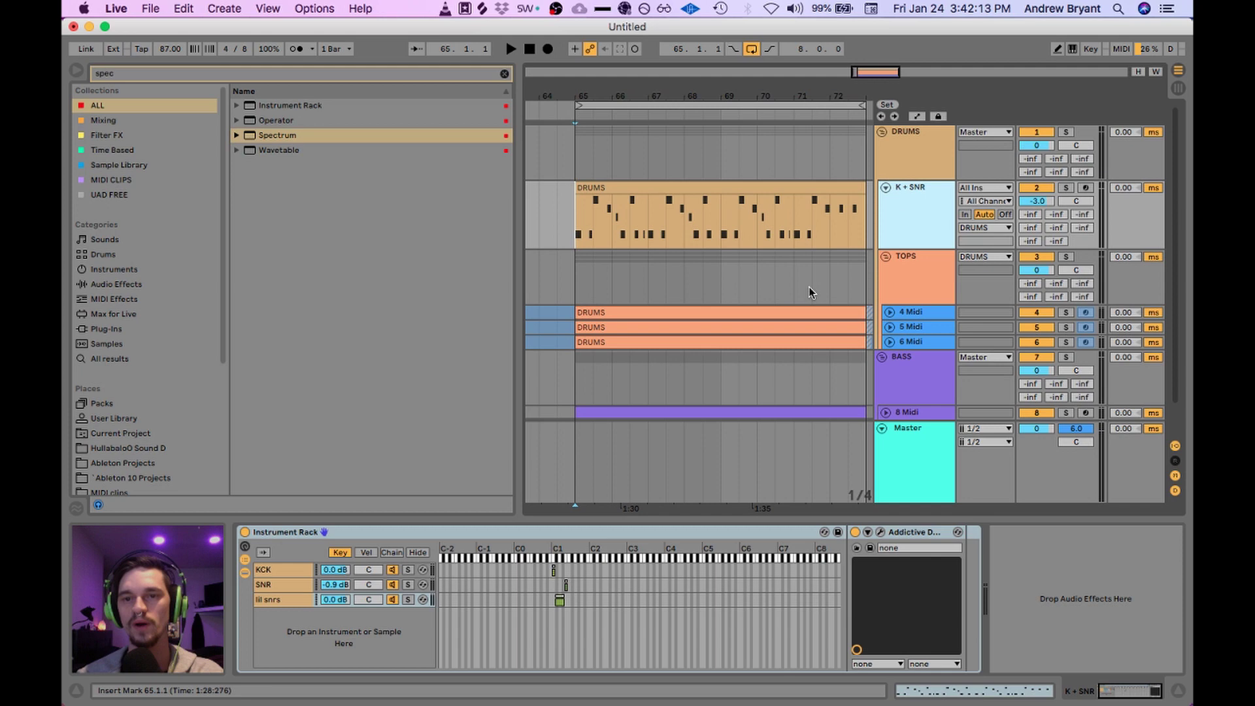
left_click(925, 162)
left_click(918, 204)
left_click(905, 367)
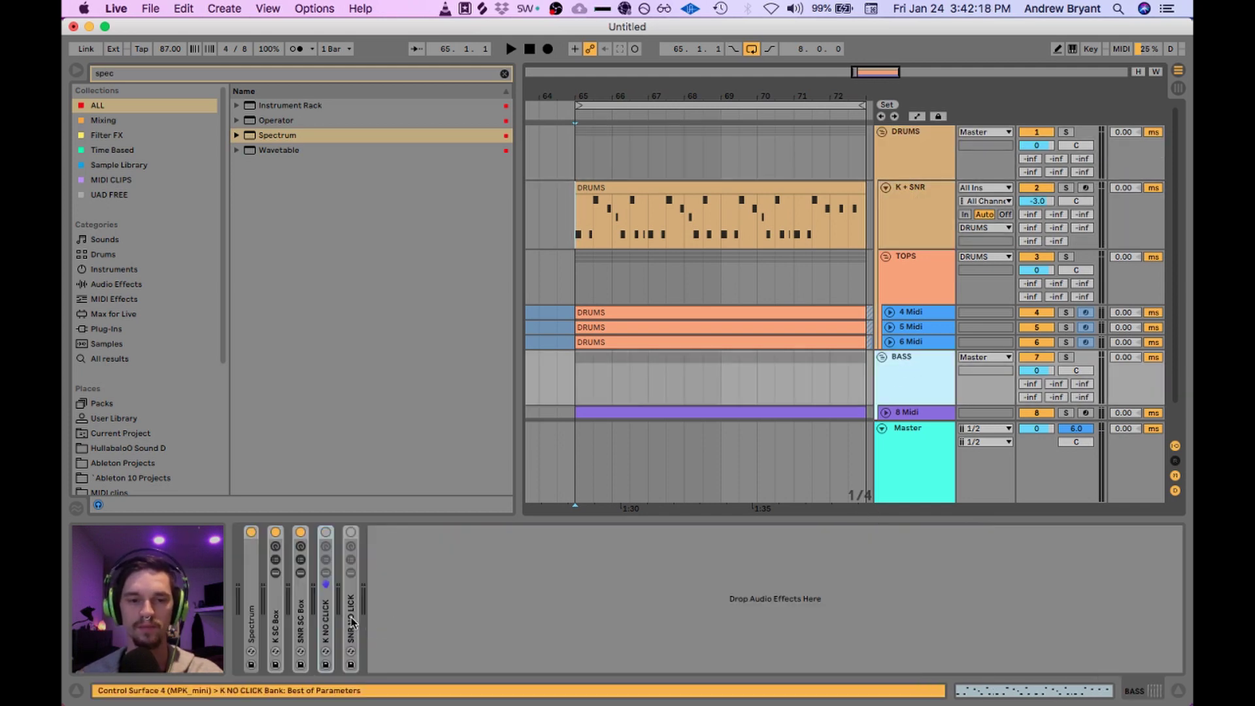
scroll(788, 384, "down", 2)
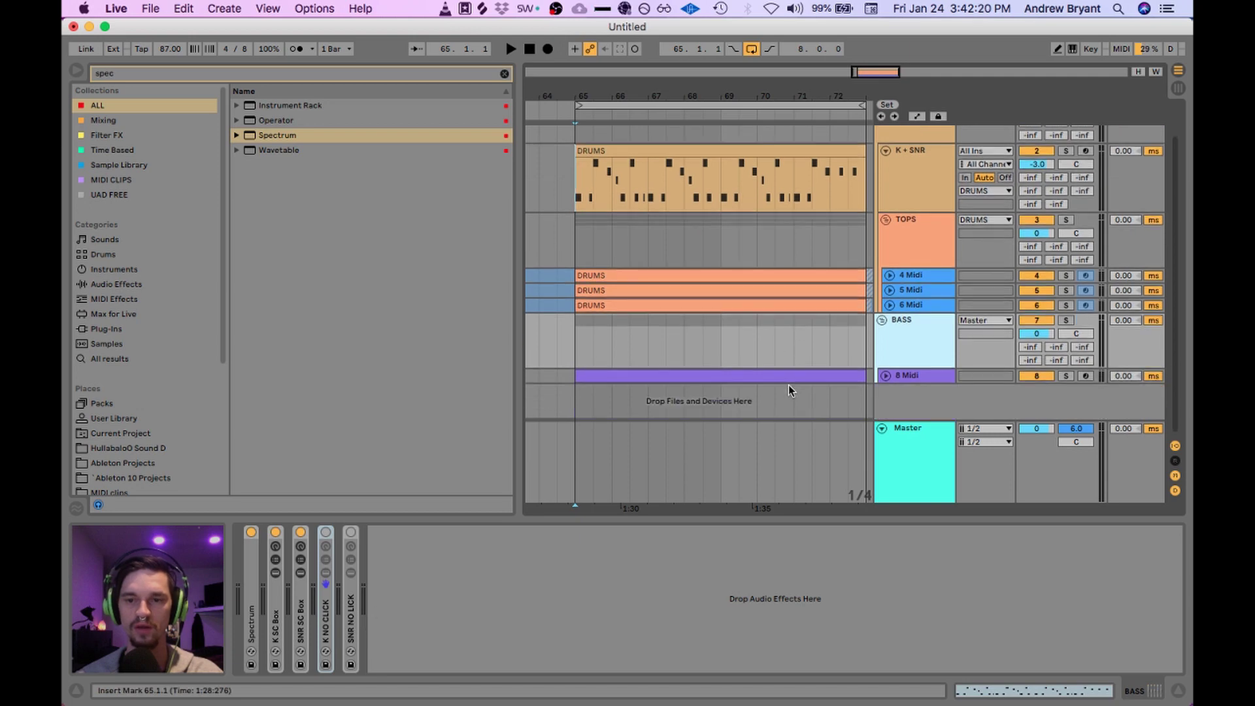
scroll(788, 384, "up", 2)
scroll(788, 390, "down", 2)
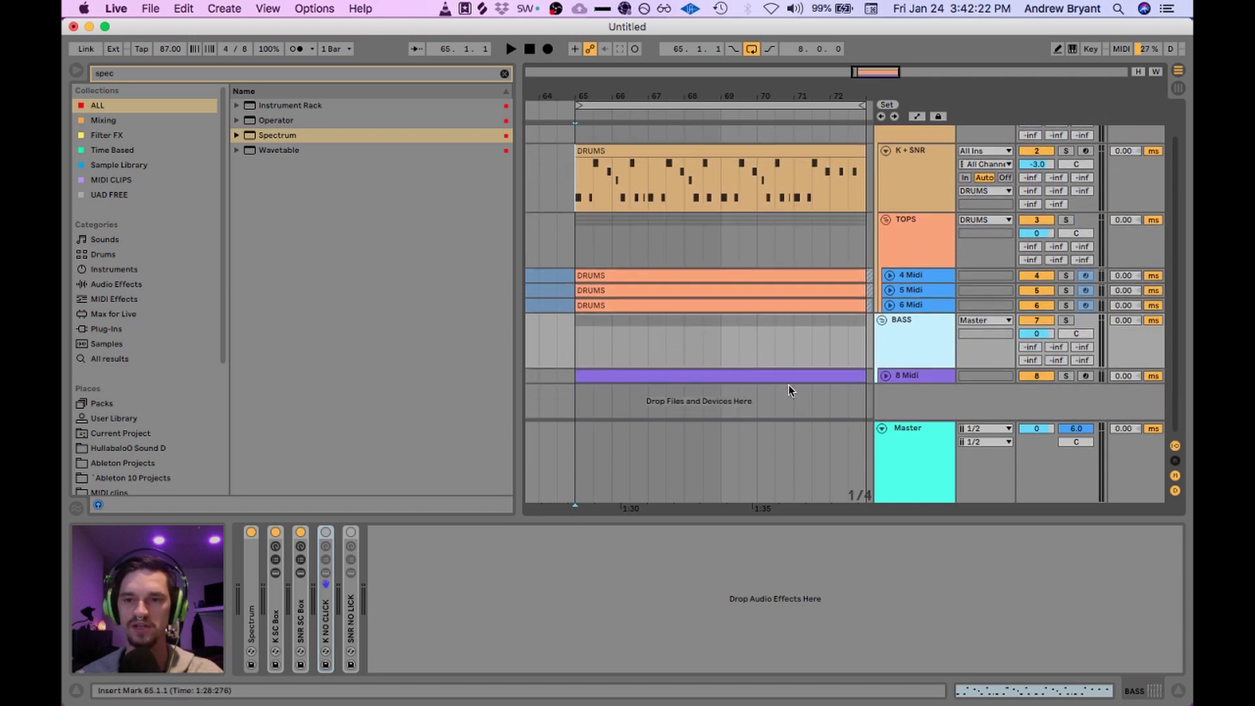
Step: Unfold the K NO CLICK rack on the BASS group to inspect its two compressors, and fold it again
double_click(329, 622)
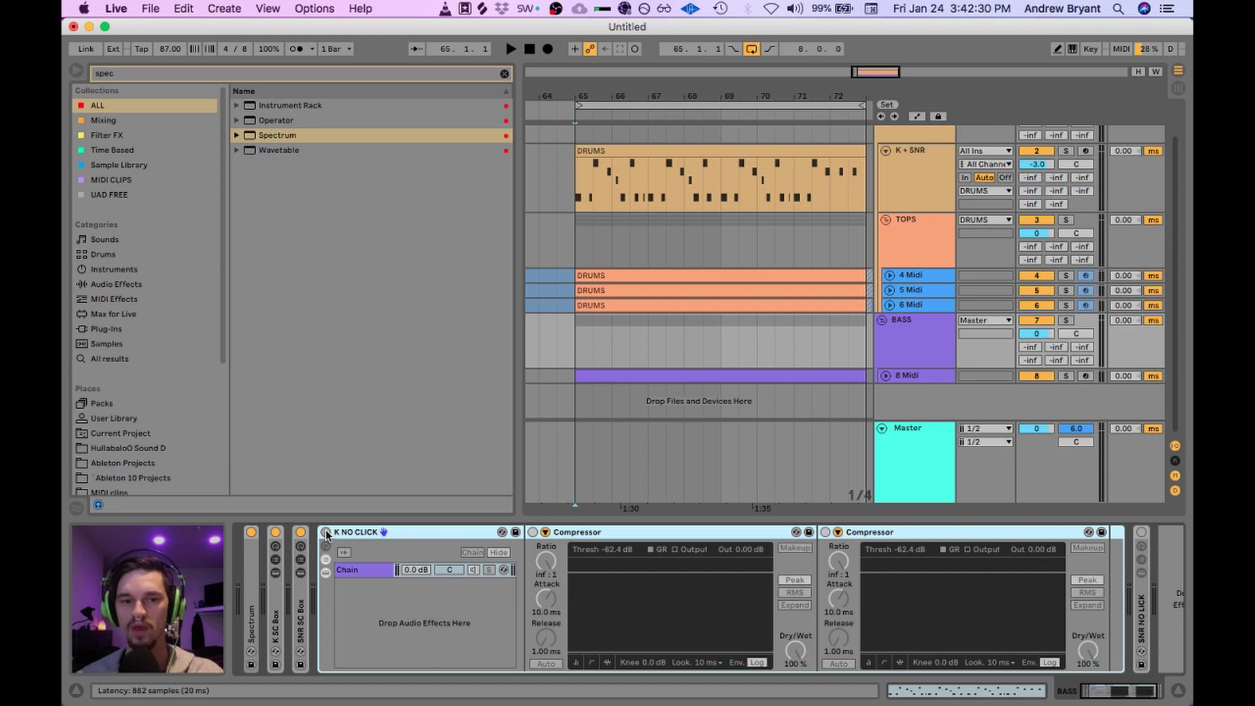
double_click(351, 536)
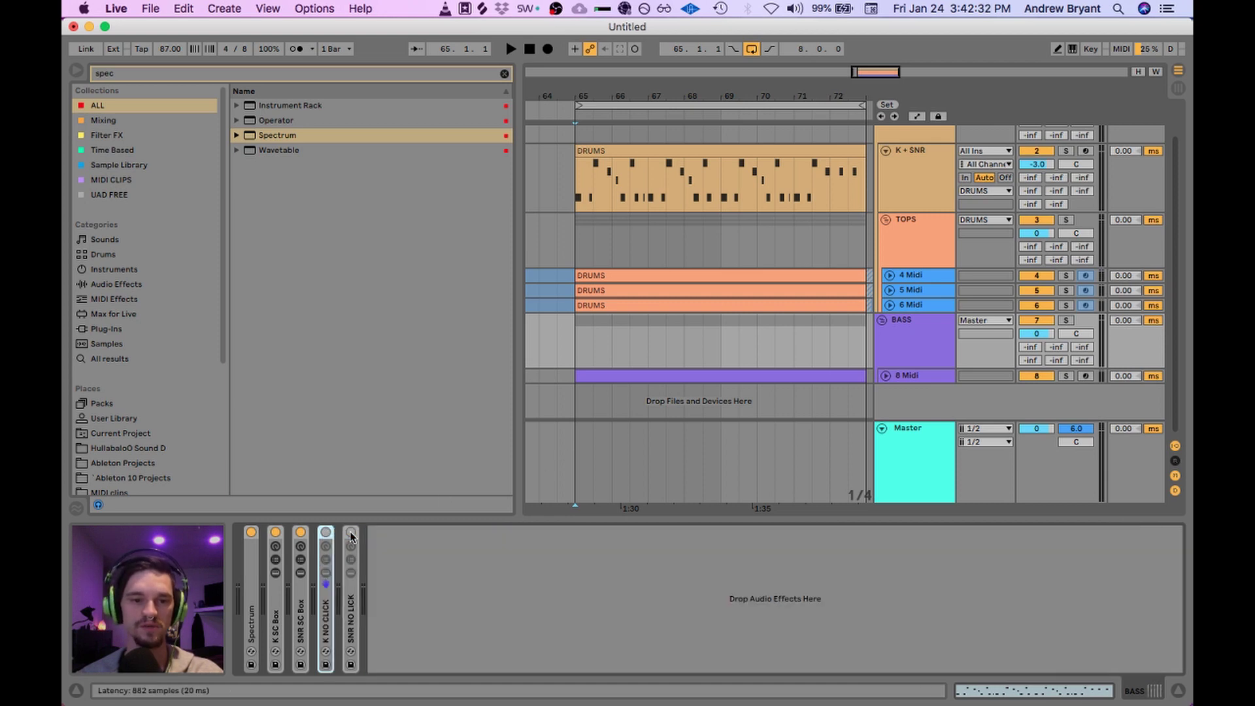
left_click(574, 352)
left_click_drag(622, 96, 622, 102)
Step: Display the K + SNR track's Instrument Rack and check the Groove Pool
left_click(910, 162)
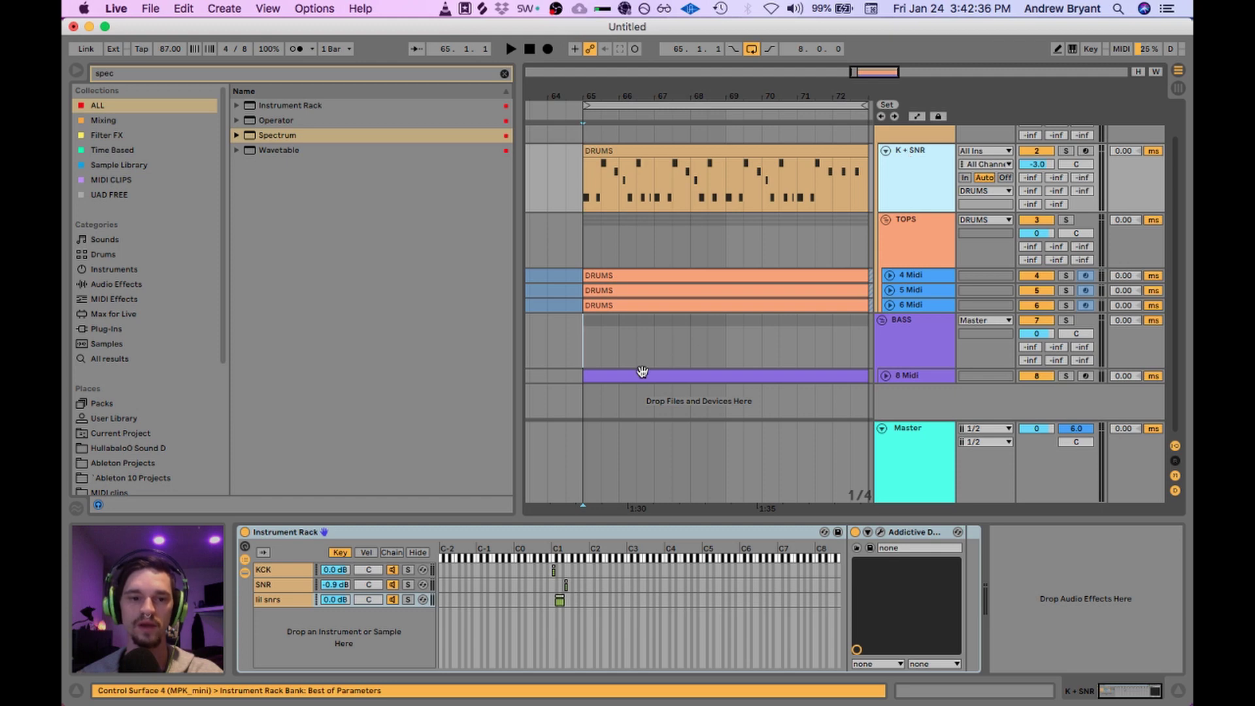
left_click(76, 508)
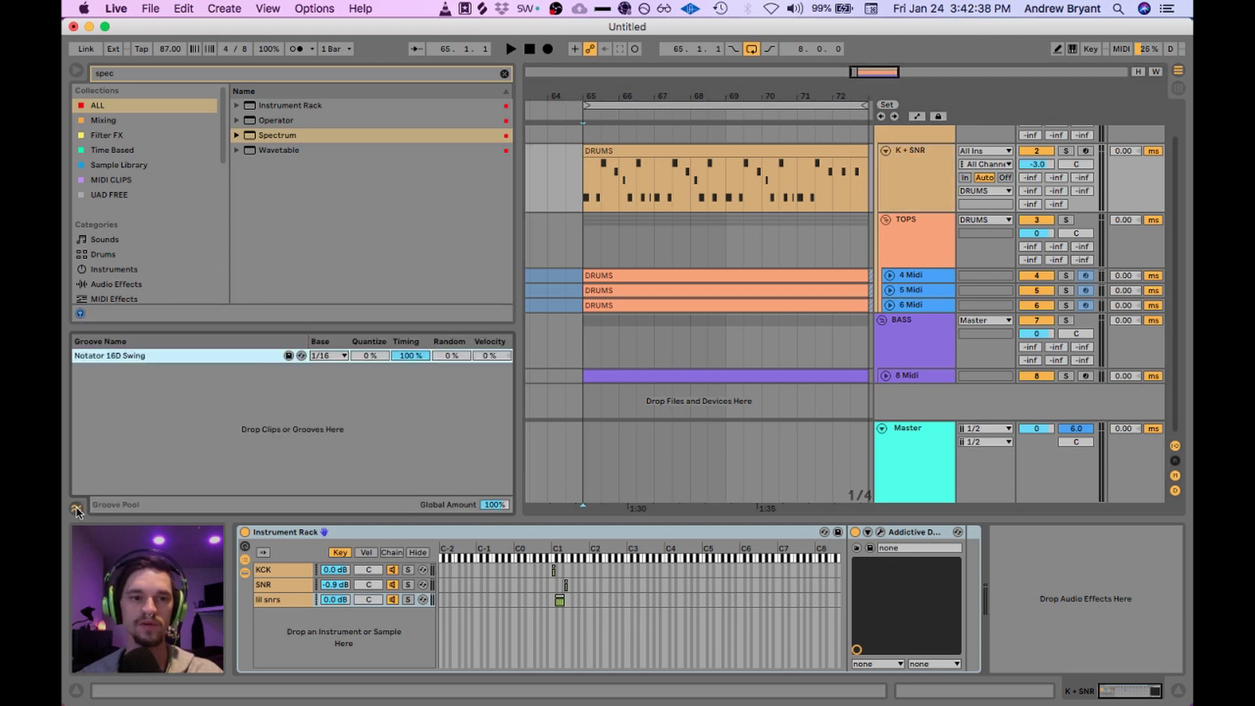
left_click(77, 508)
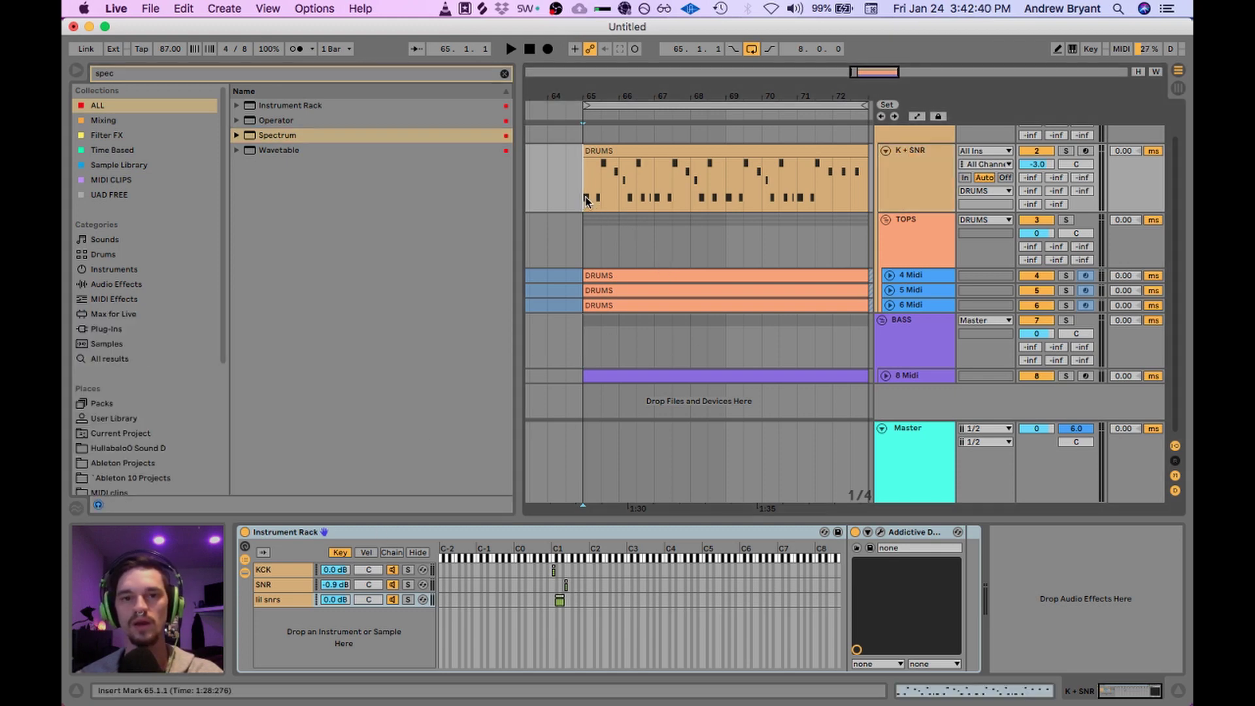
Step: Examine the KCK chain in the K + SNR Instrument Rack, including the K SC chain of its nested rack
left_click_drag(610, 95, 609, 114)
left_click(890, 163)
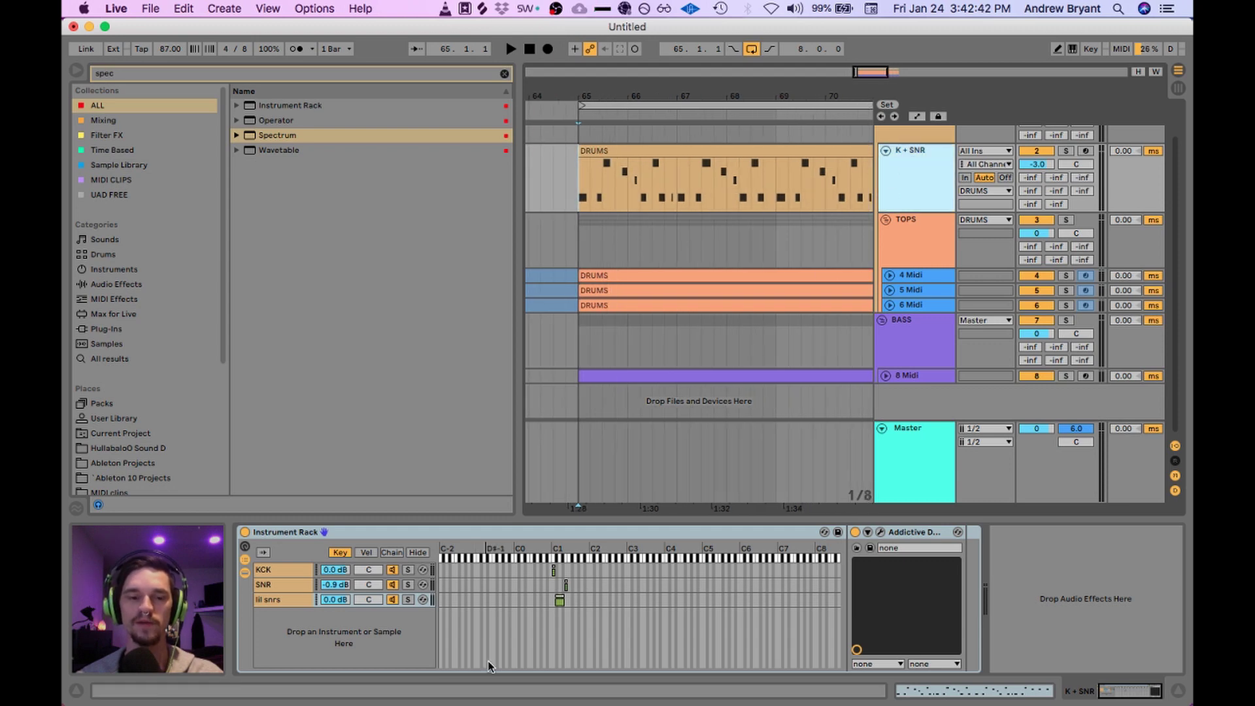
left_click(796, 688)
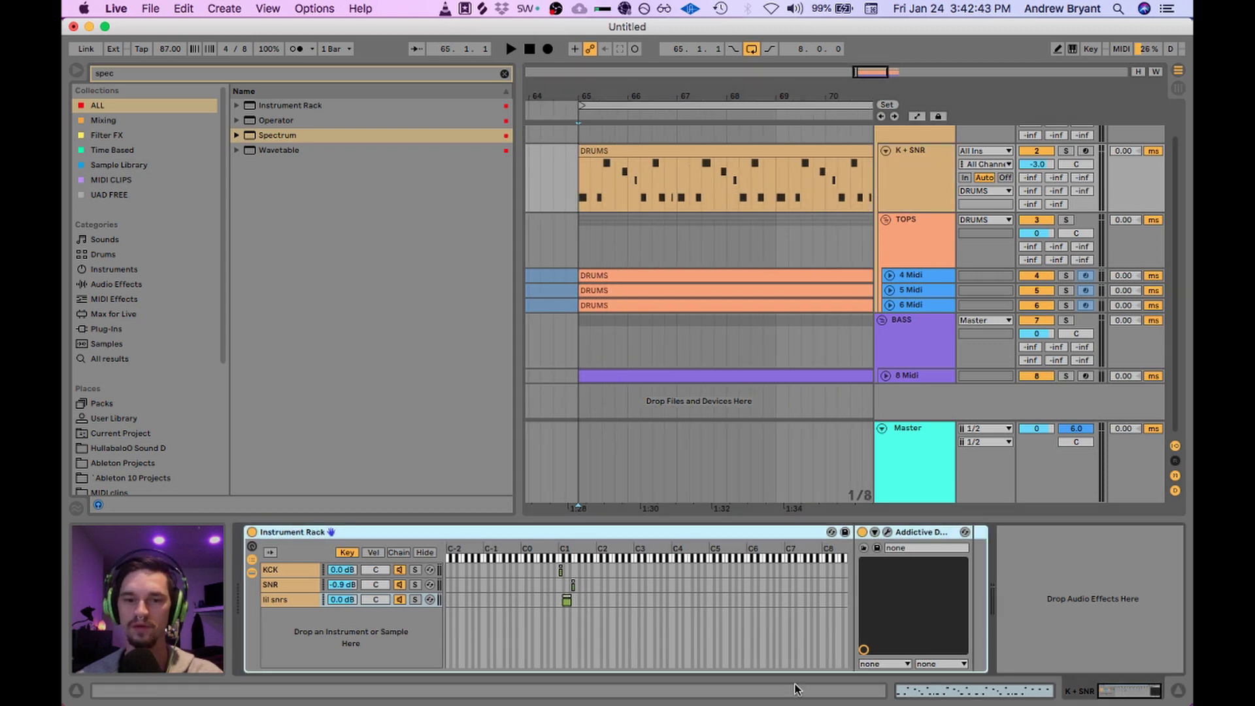
left_click(282, 570)
left_click(902, 599)
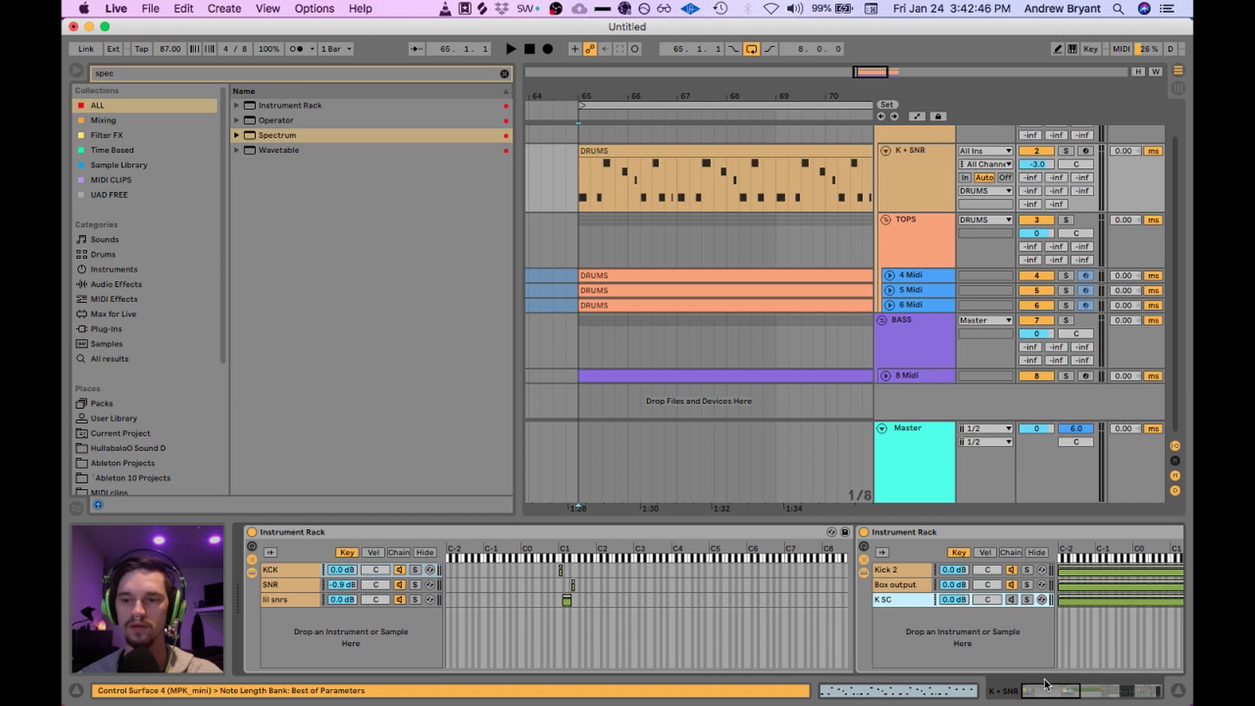
mouse_move(1044, 684)
left_mouse_down()
mouse_move(1110, 698)
mouse_move(1044, 691)
left_mouse_up()
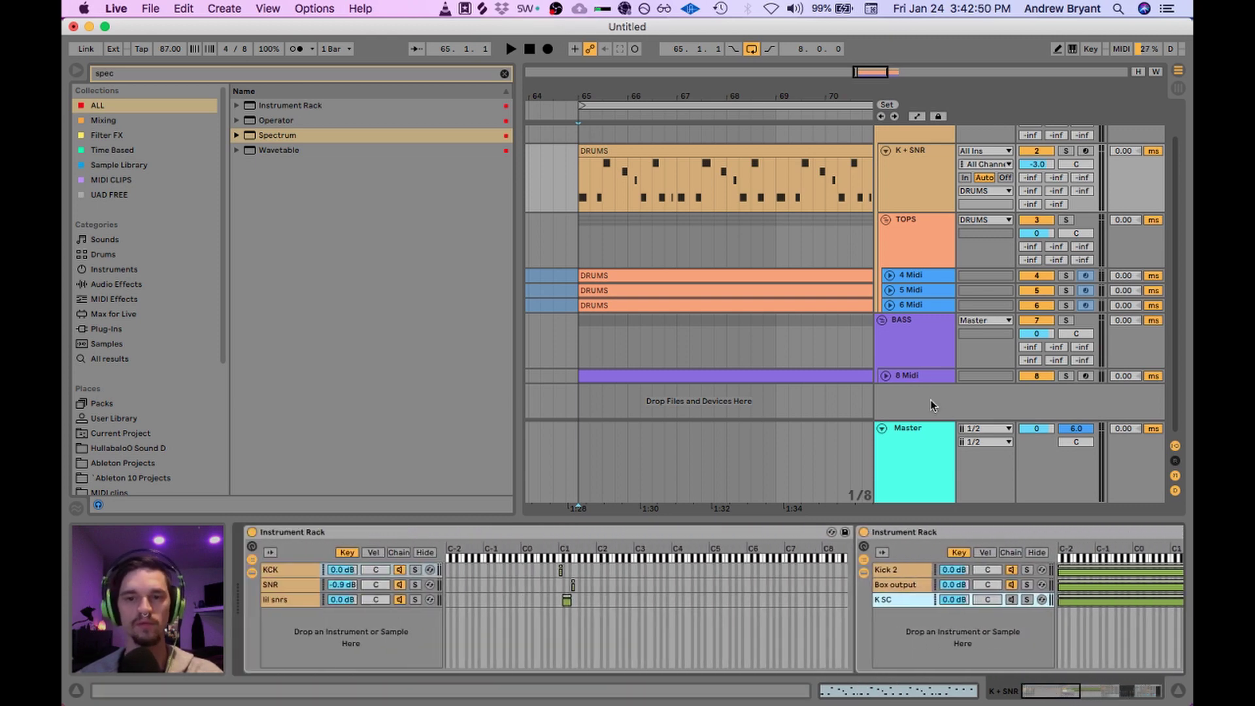
Step: Unfold the K SC Box rack on the BASS group and open its ShaperBox editor
left_click(912, 360)
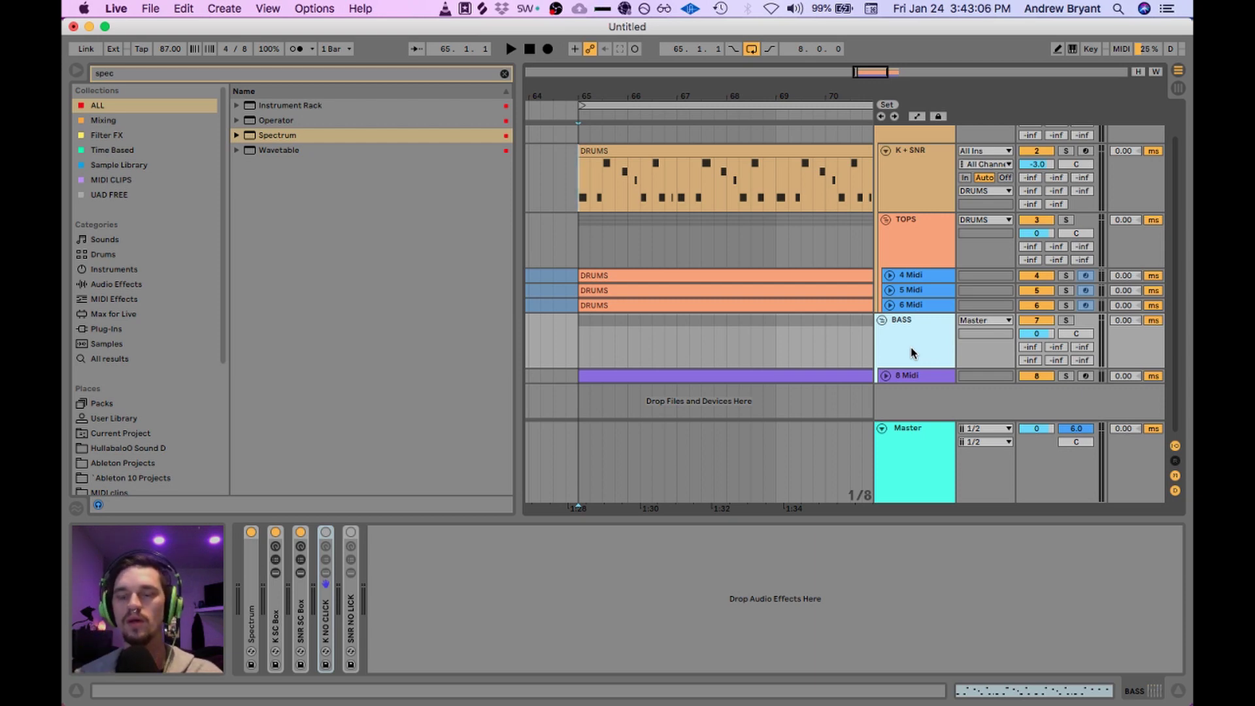
key("minus")
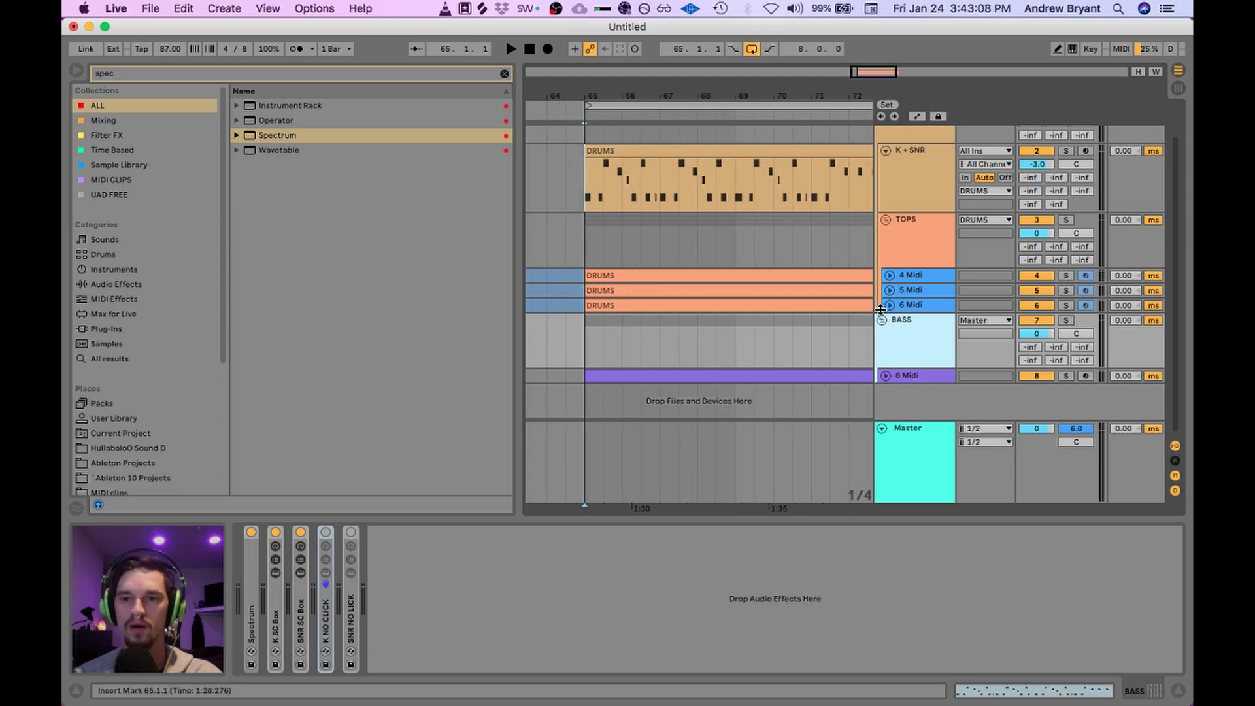
double_click(282, 623)
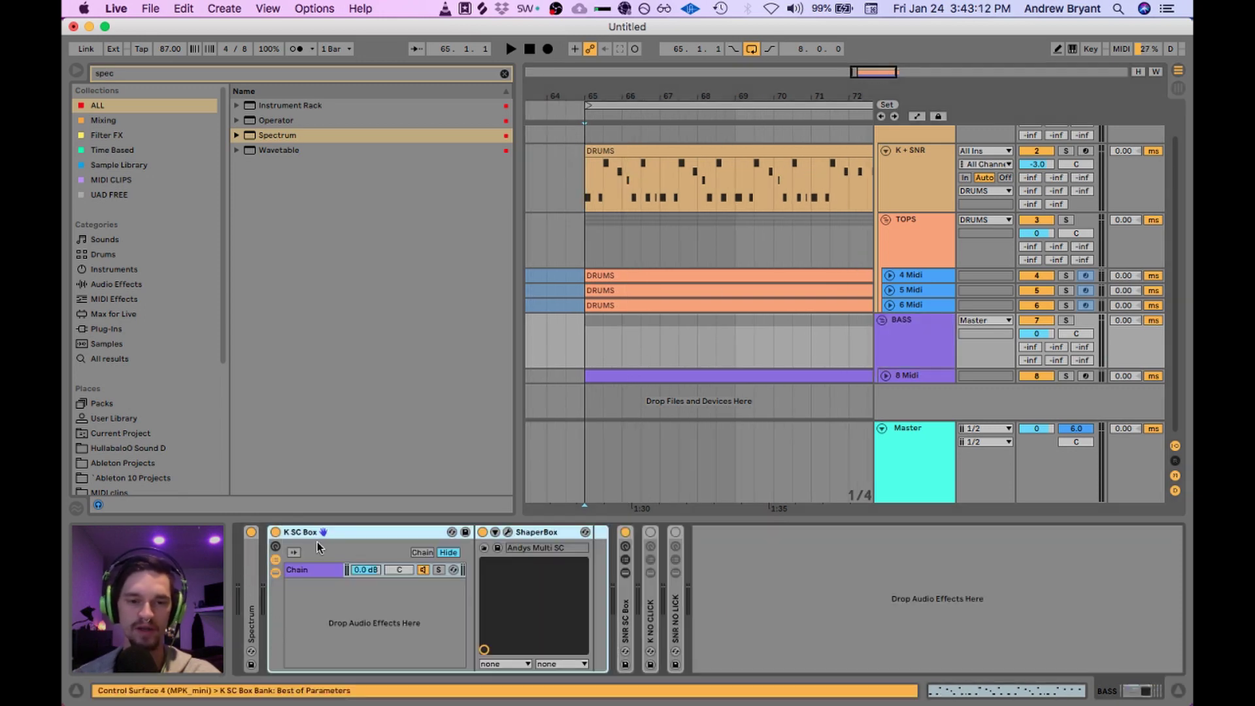
left_click(507, 532)
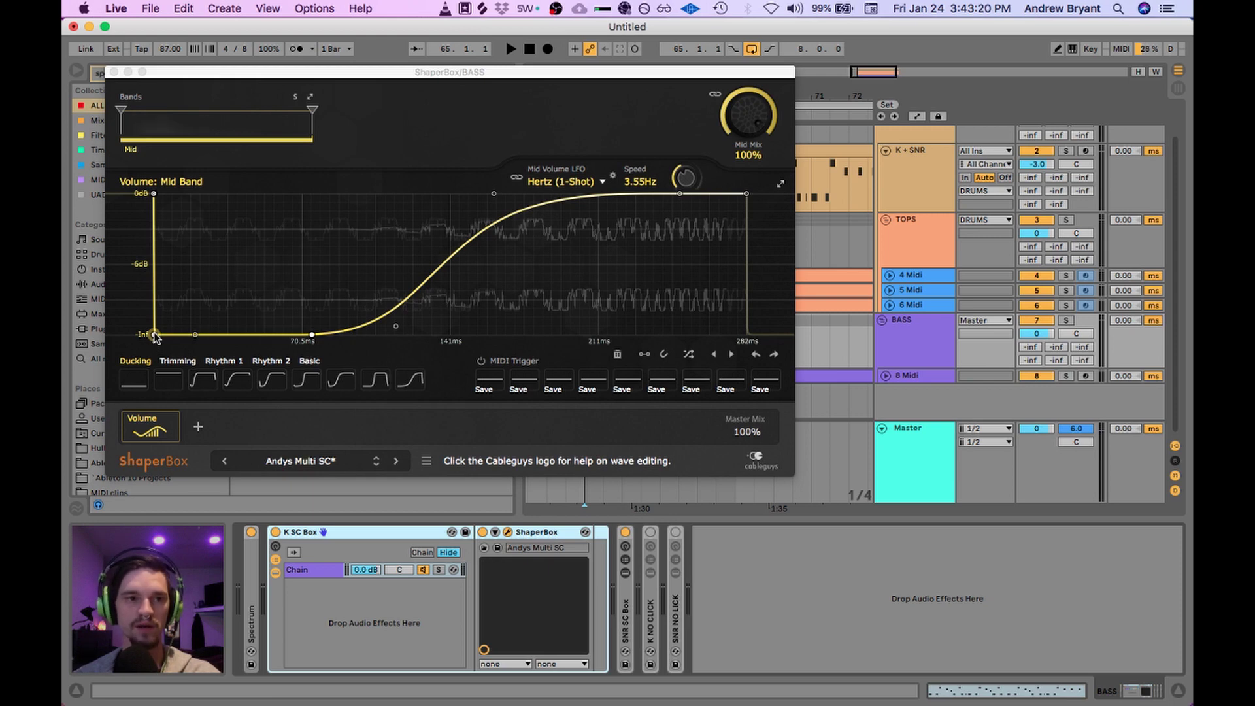
Step: Try a sloped start on the ShaperBox volume curve, restore the vertical drop, and close the editor
left_click_drag(155, 336, 189, 334)
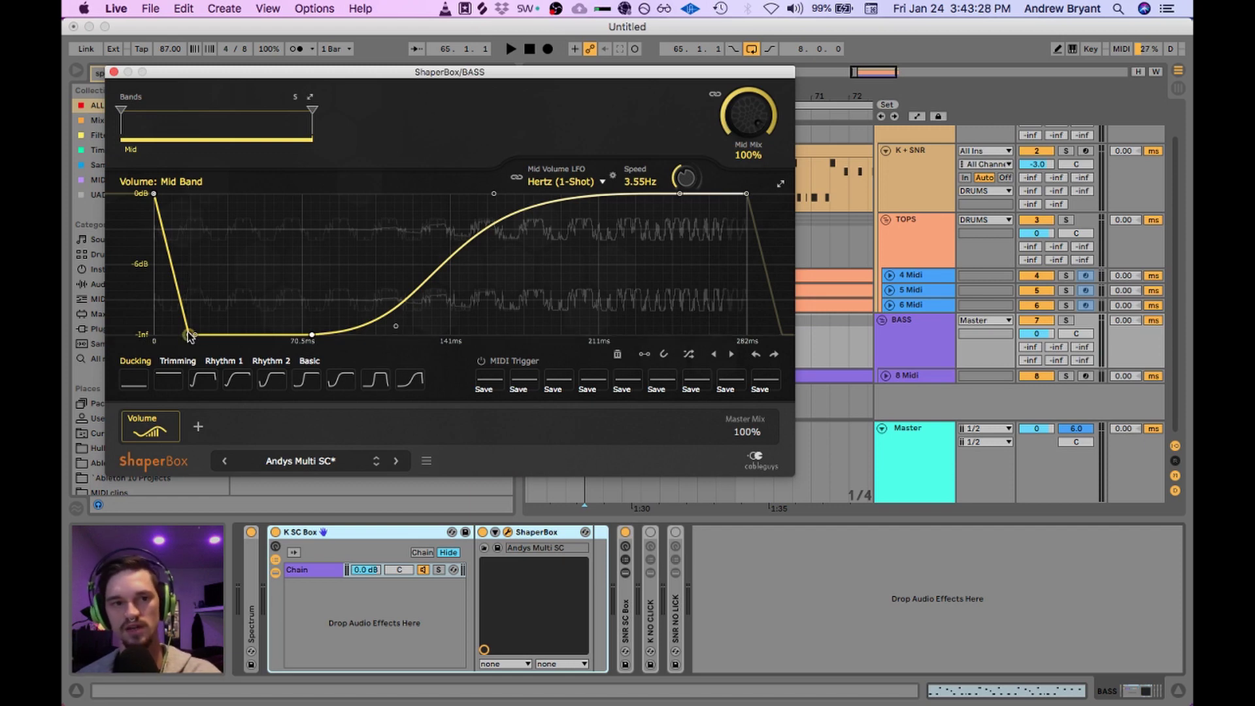
left_click_drag(190, 336, 154, 335)
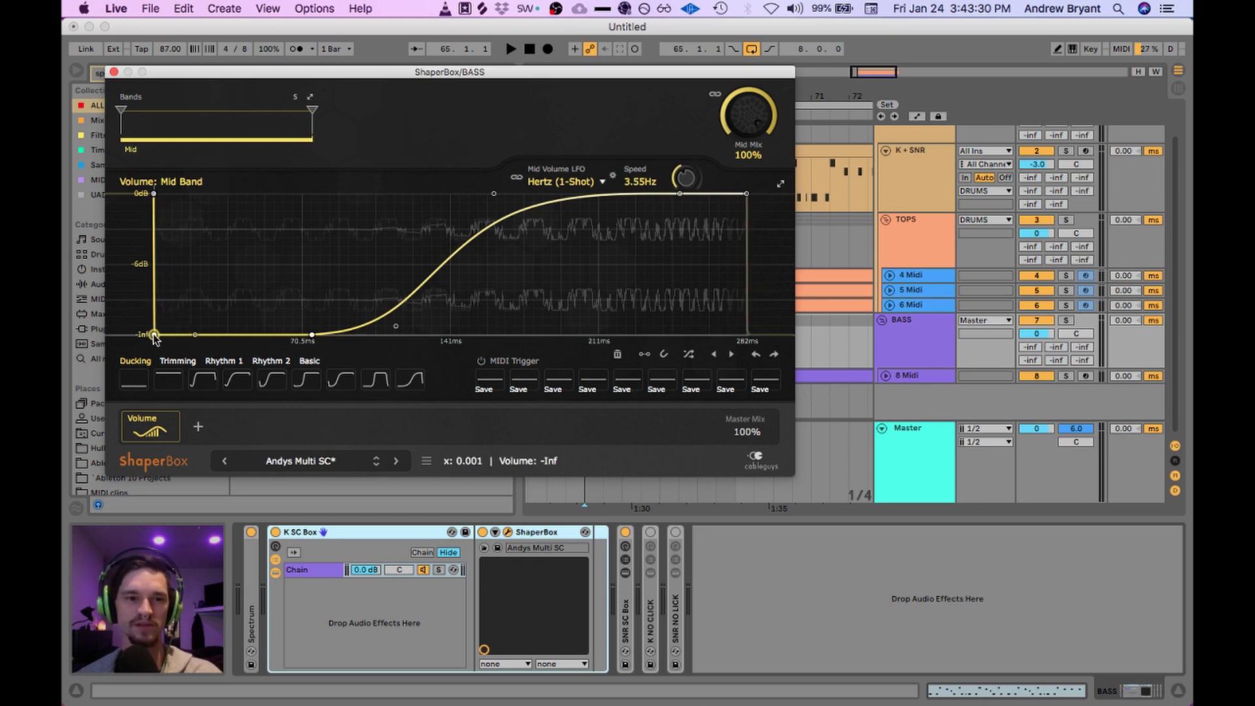
left_click_drag(160, 69, 283, 89)
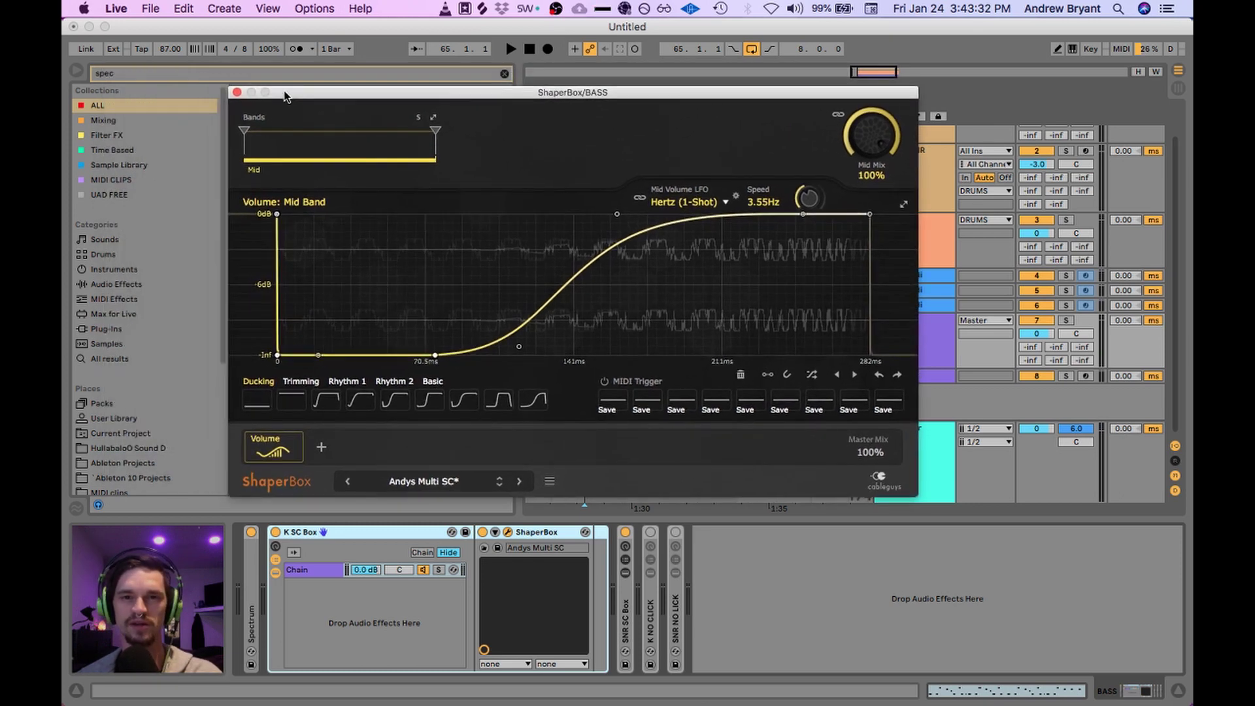
left_click(237, 92)
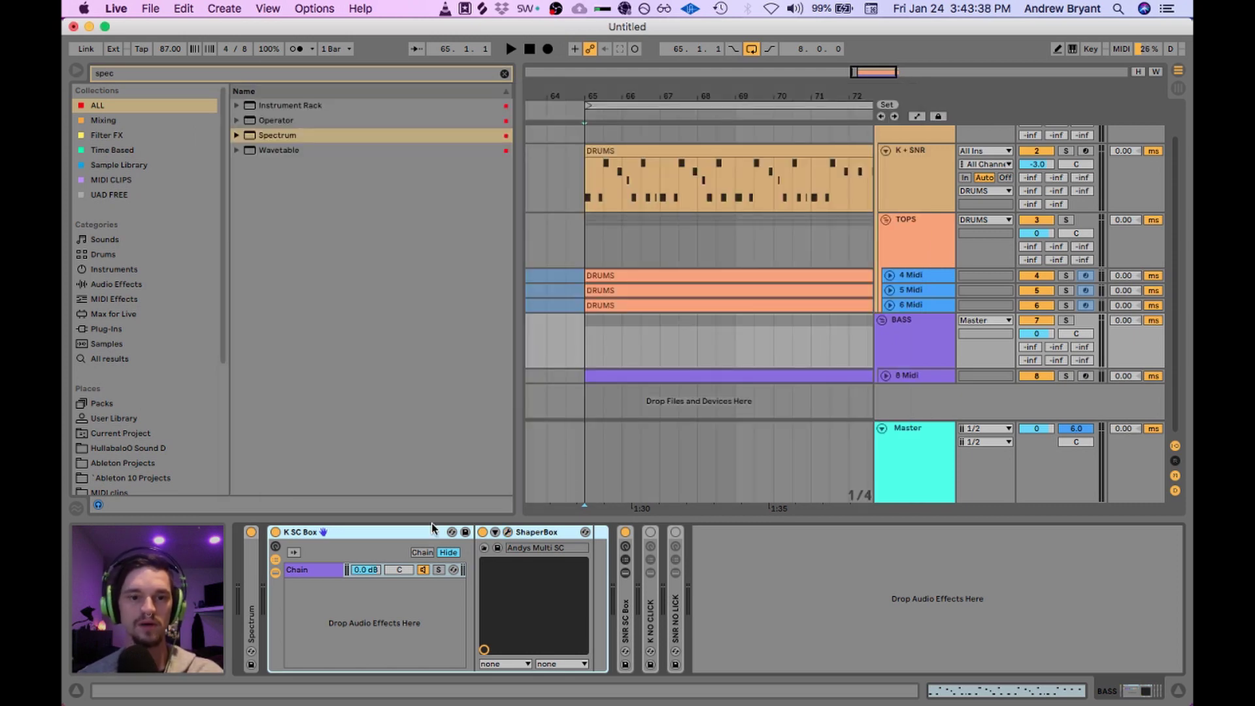
Step: Reopen ShaperBox from the K SC Box rack to examine the start of its ducking curve, and close the editor
double_click(328, 534)
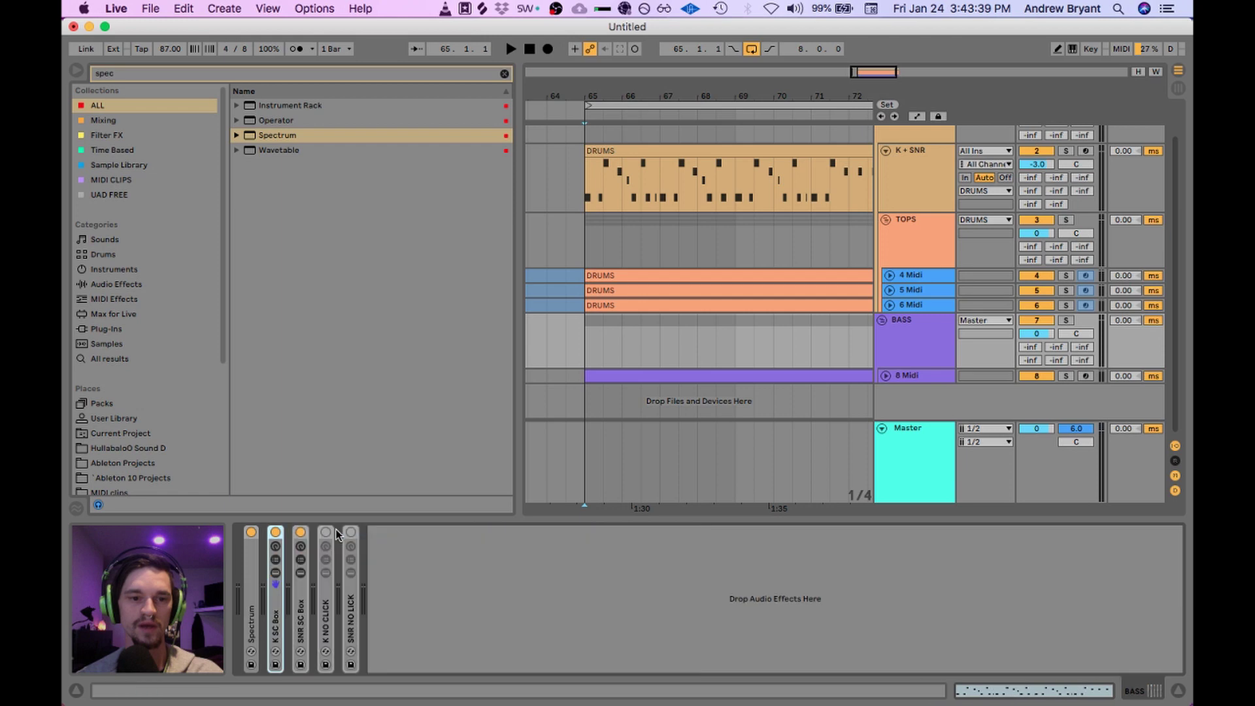
left_click(299, 607)
double_click(275, 611)
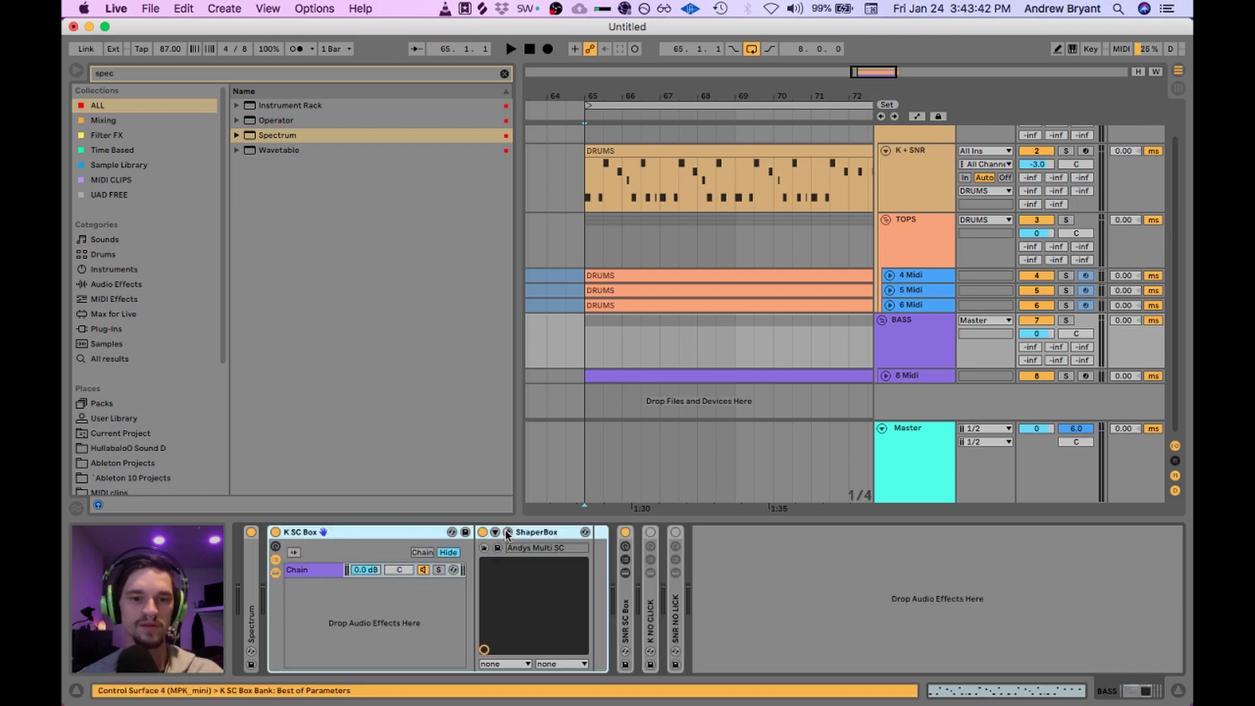
key("super+alt+p")
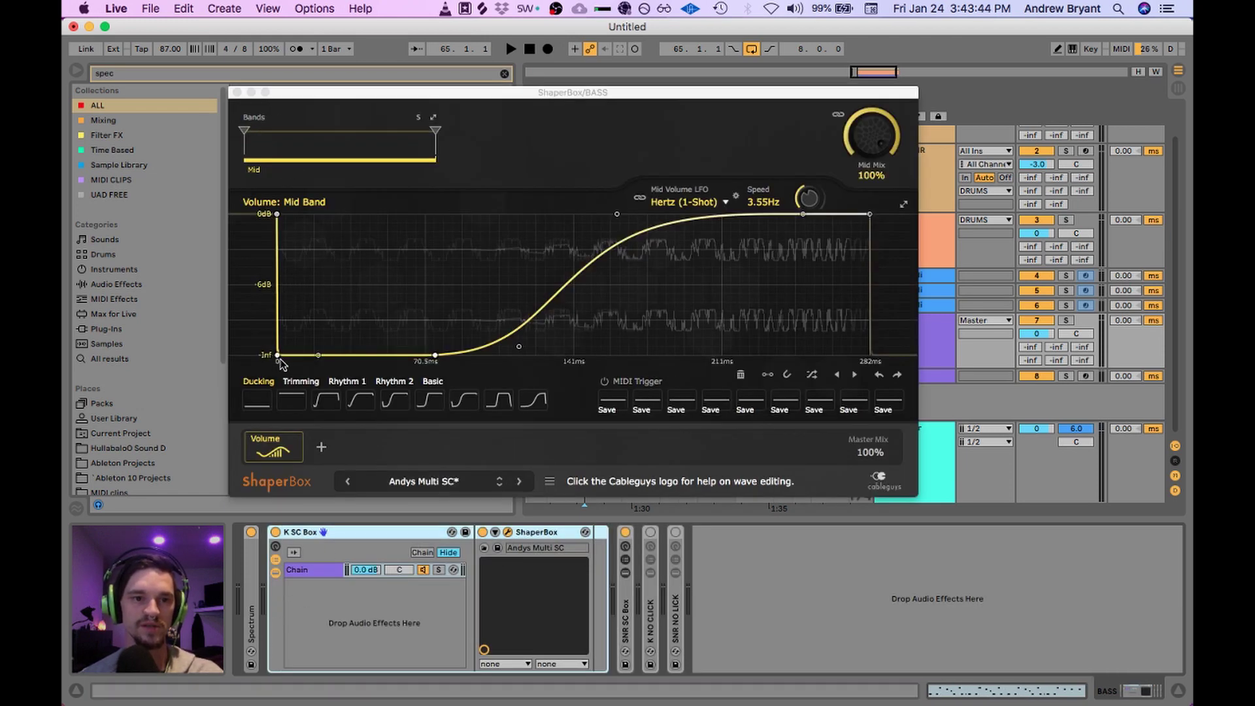
left_click(277, 354)
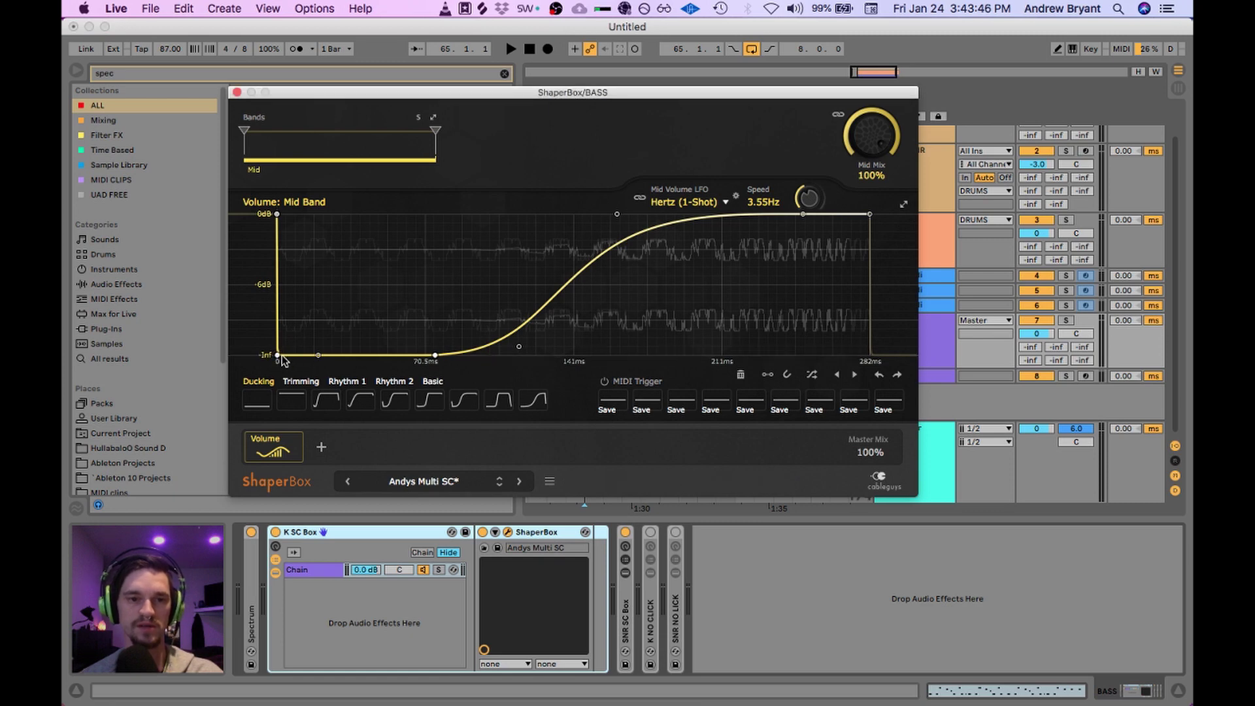
left_click(236, 93)
Step: Review the K NO CLICK rack's contents beside the unfolded K SC Box rack, and fold K NO CLICK
double_click(651, 626)
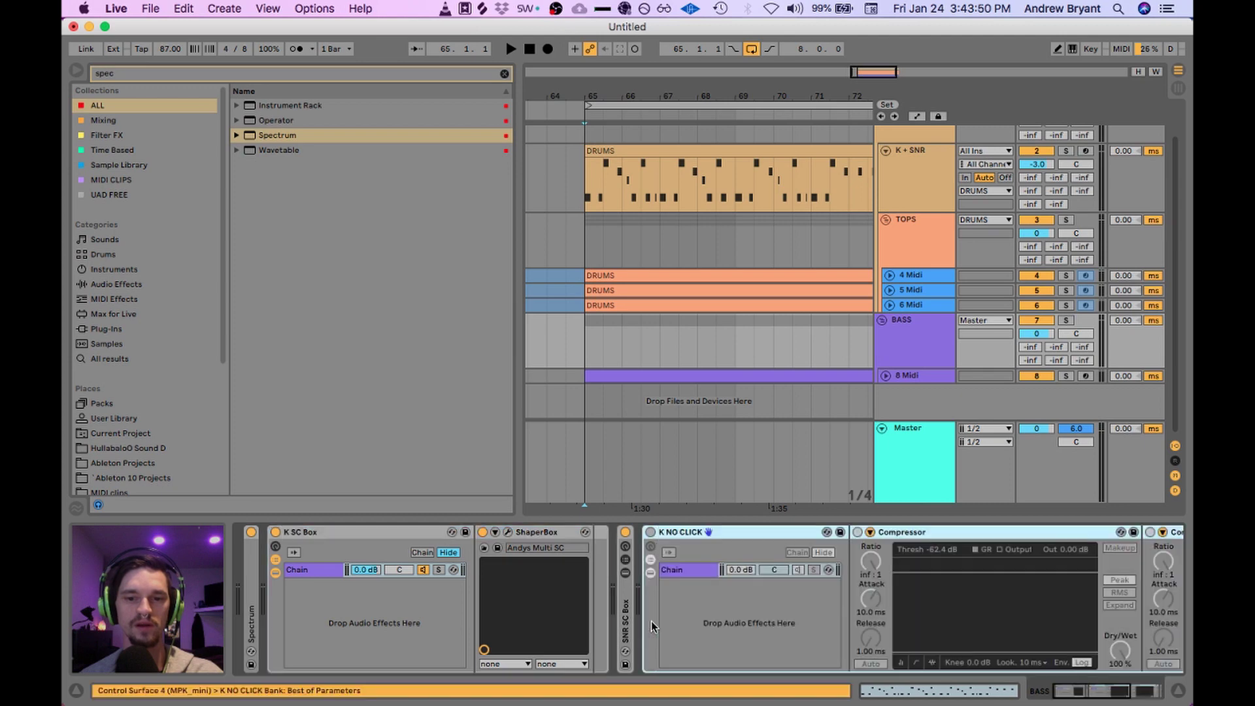
double_click(686, 532)
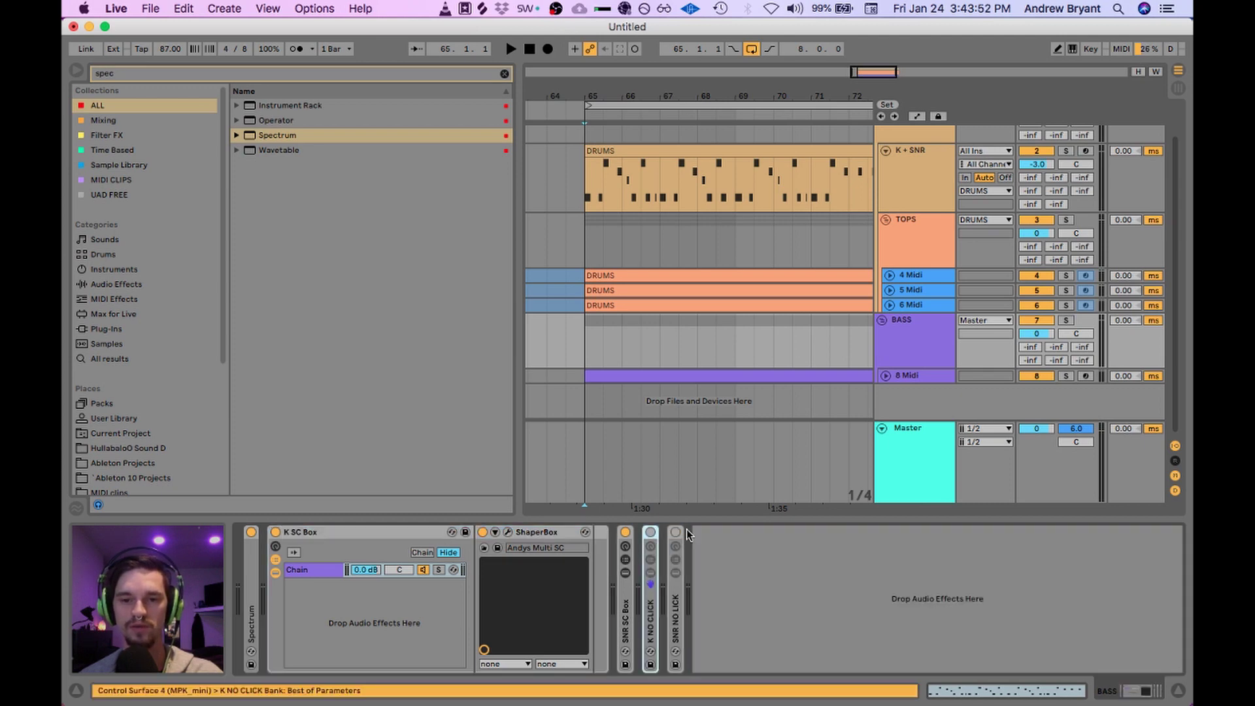
Step: Solo the BASS group, audition it from bar 65 with the K NO CLICK rack off, and remove the solo
left_click(588, 336)
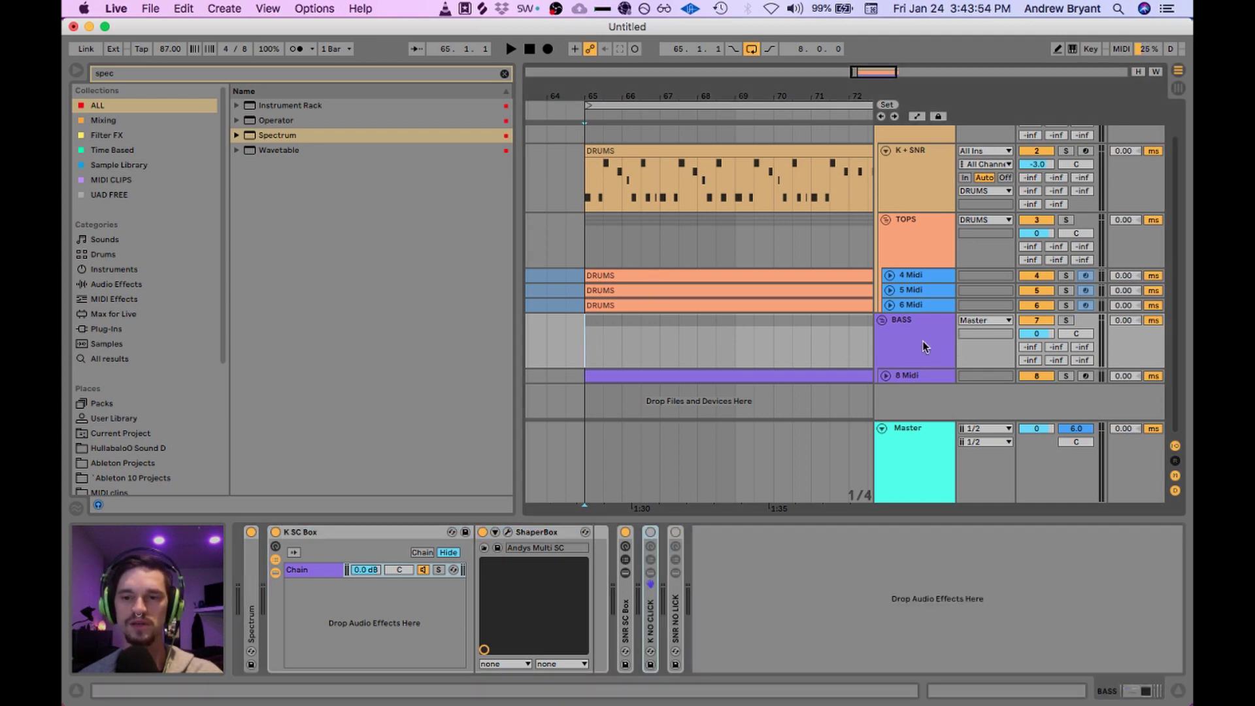
left_click(1066, 320)
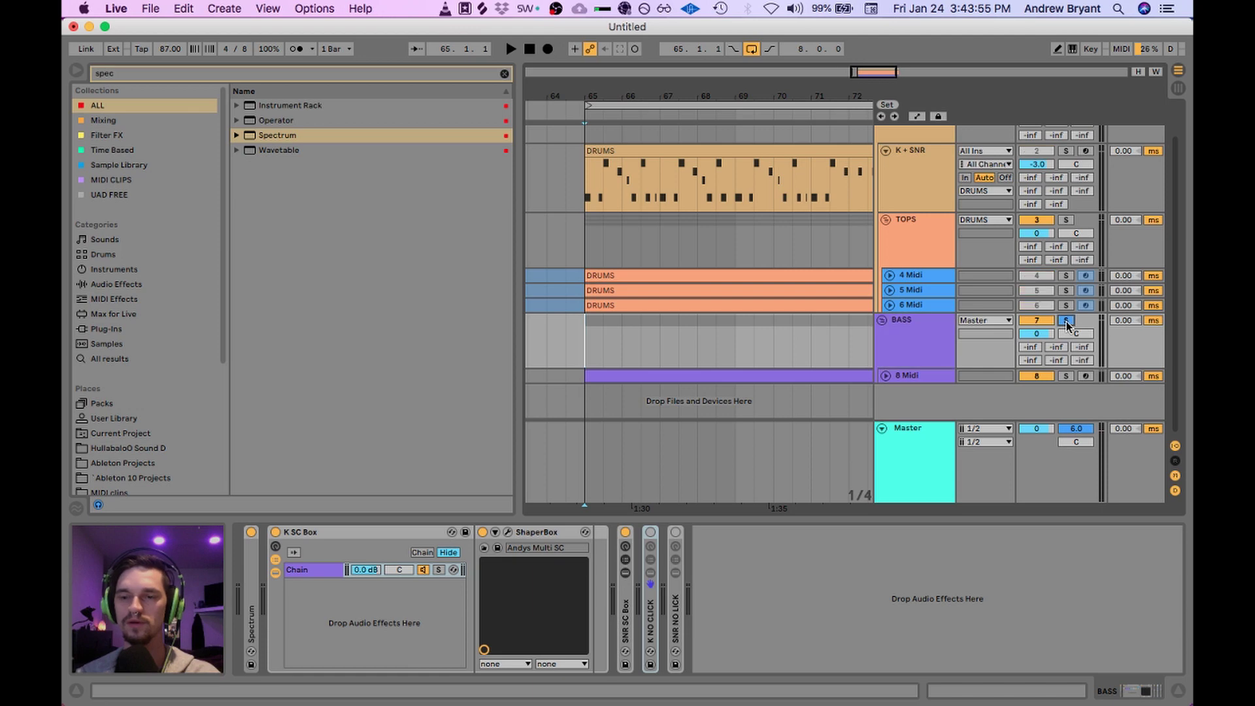
left_click(928, 337)
key("space")
left_click_drag(677, 84, 674, 92)
key("space")
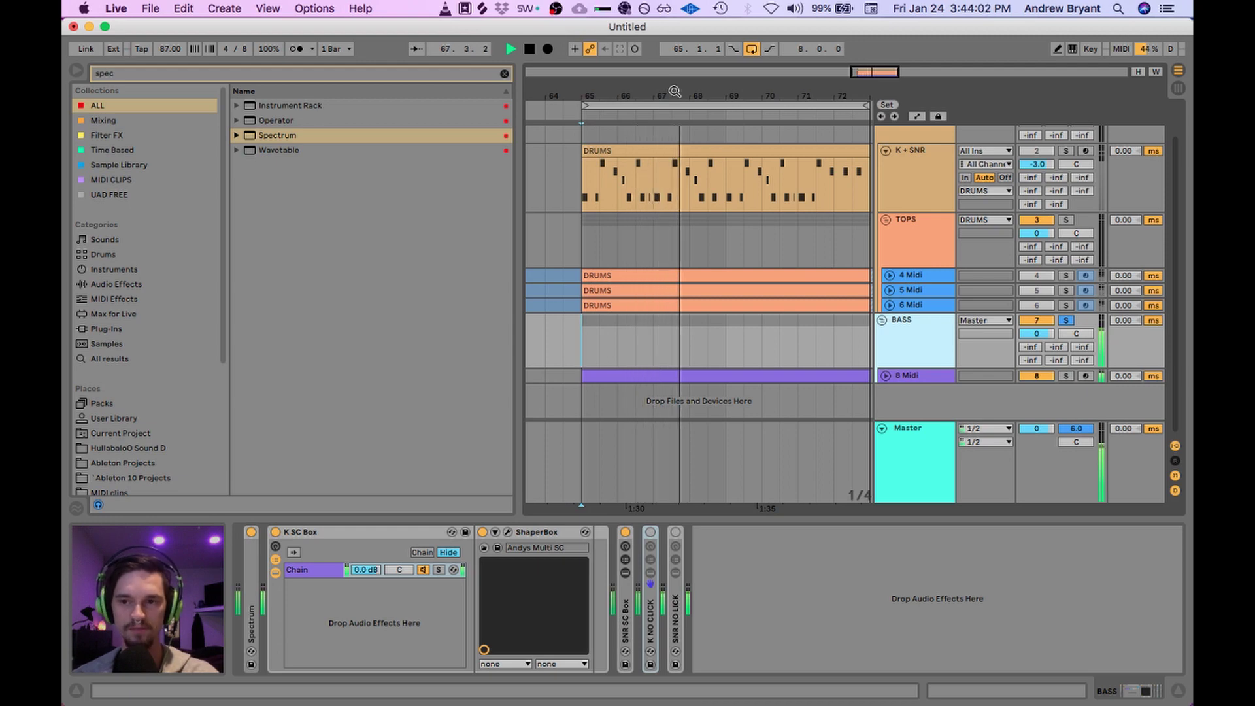
key("space")
key("minus")
left_click_drag(675, 91, 675, 86)
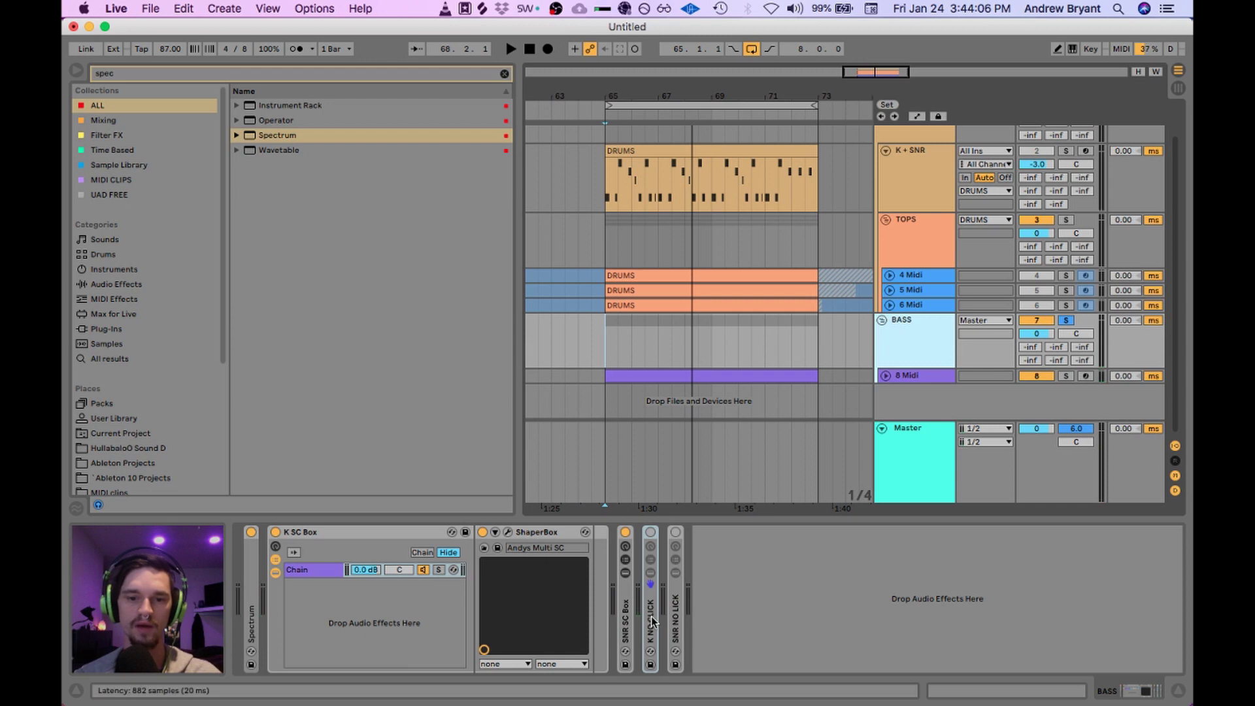
left_click(1066, 319)
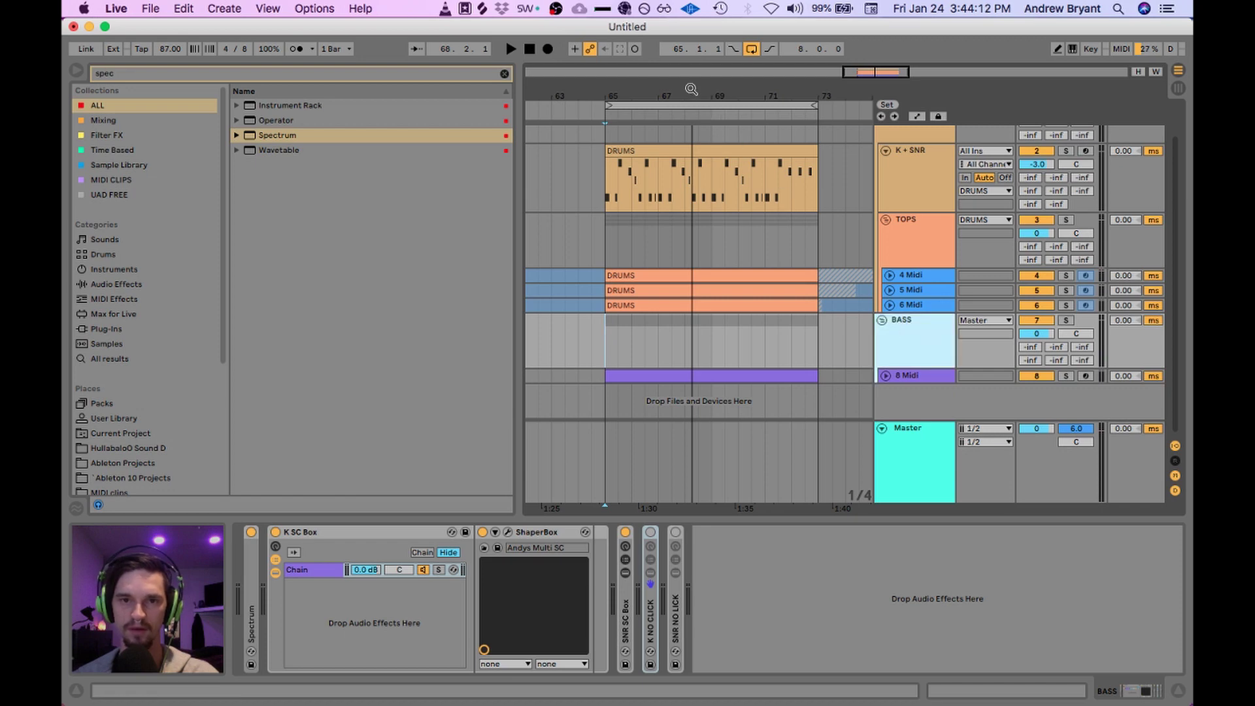
Step: Audition the full mix over the loop from bar 65 with both NO CLICK racks off, and stop playback
left_click_drag(691, 89, 692, 95)
key("space")
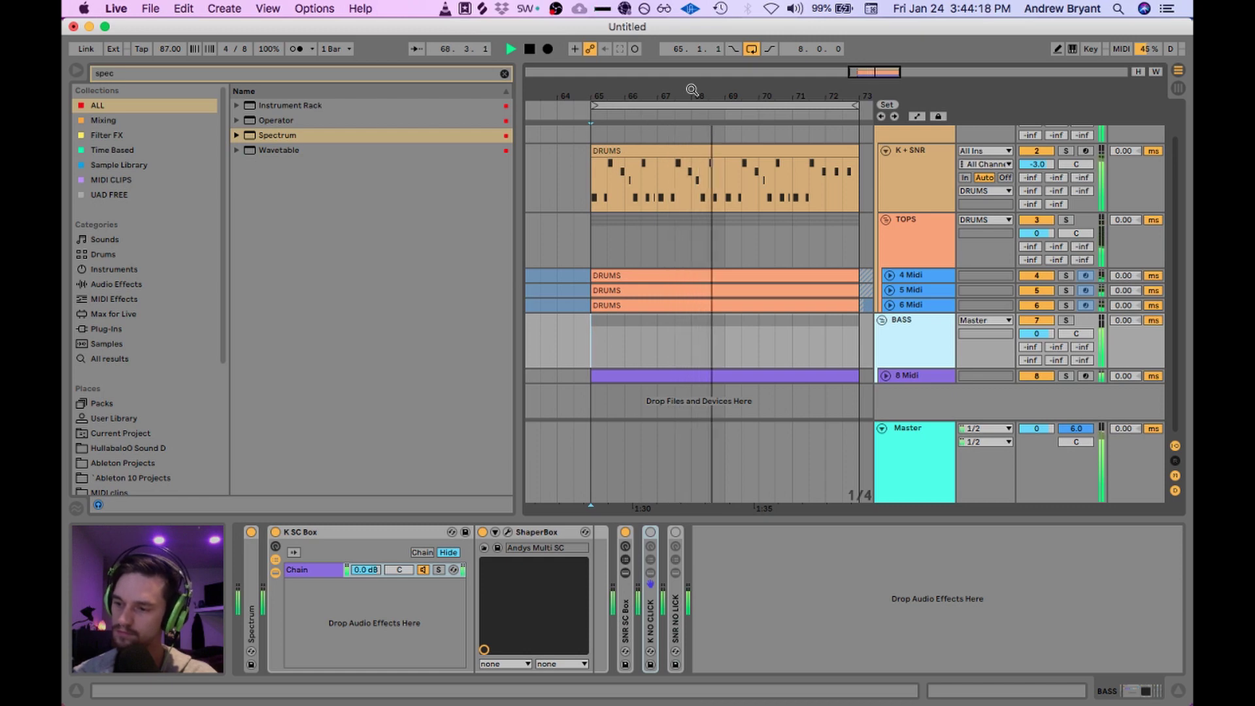
left_click_drag(692, 90, 683, 89)
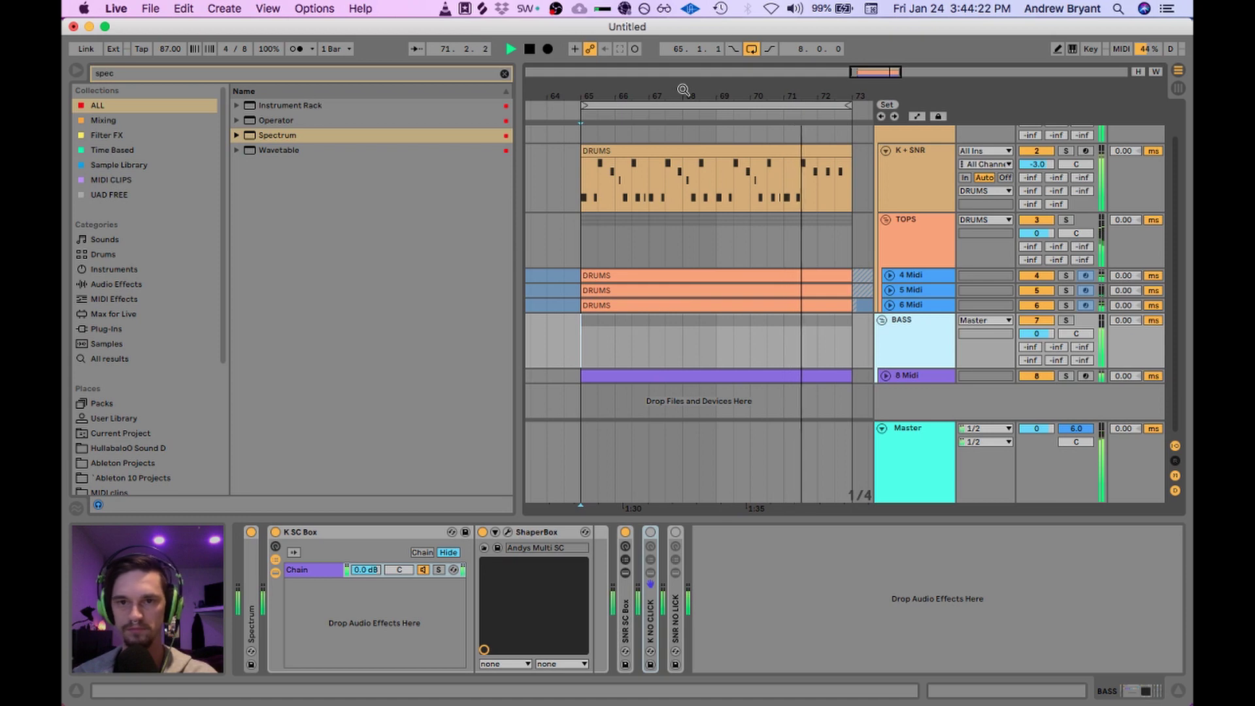
key("space")
Step: Shorten the loop to a length of 0.2.0 from 65.1.1, play it, and mute the TOPS group
left_click(581, 234)
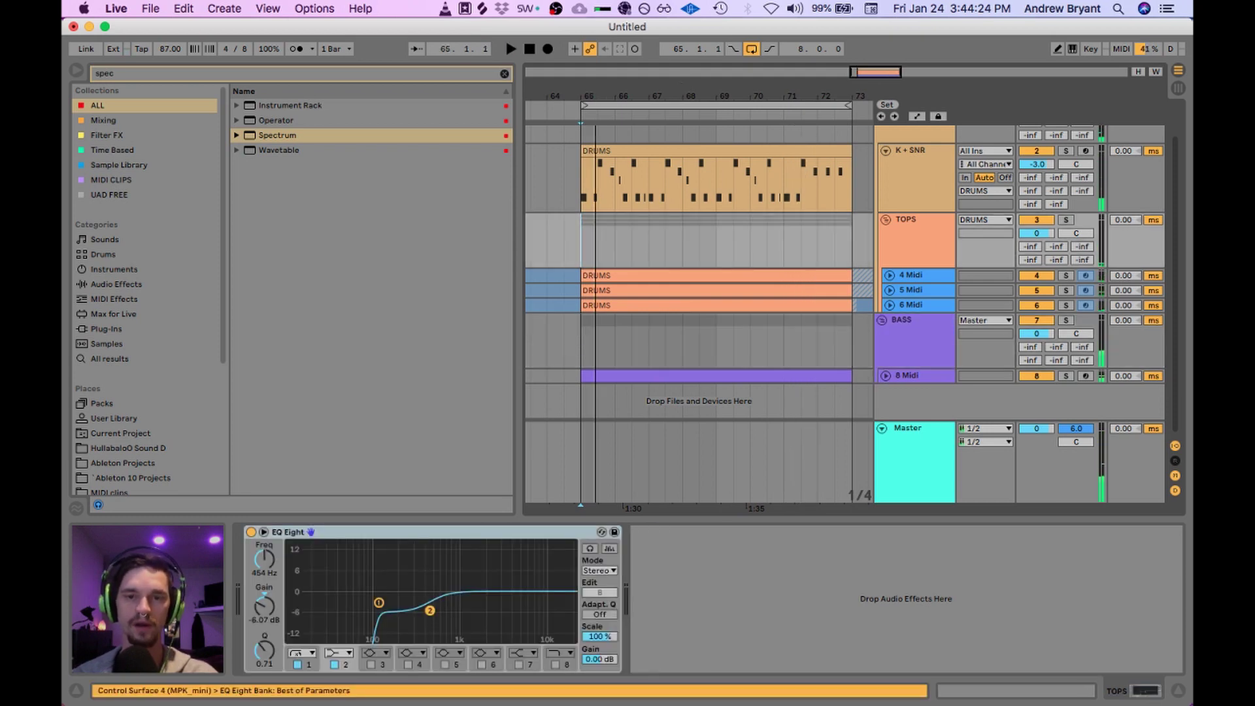
mouse_move(621, 95)
left_mouse_down()
mouse_move(637, 106)
mouse_move(663, 94)
left_mouse_up()
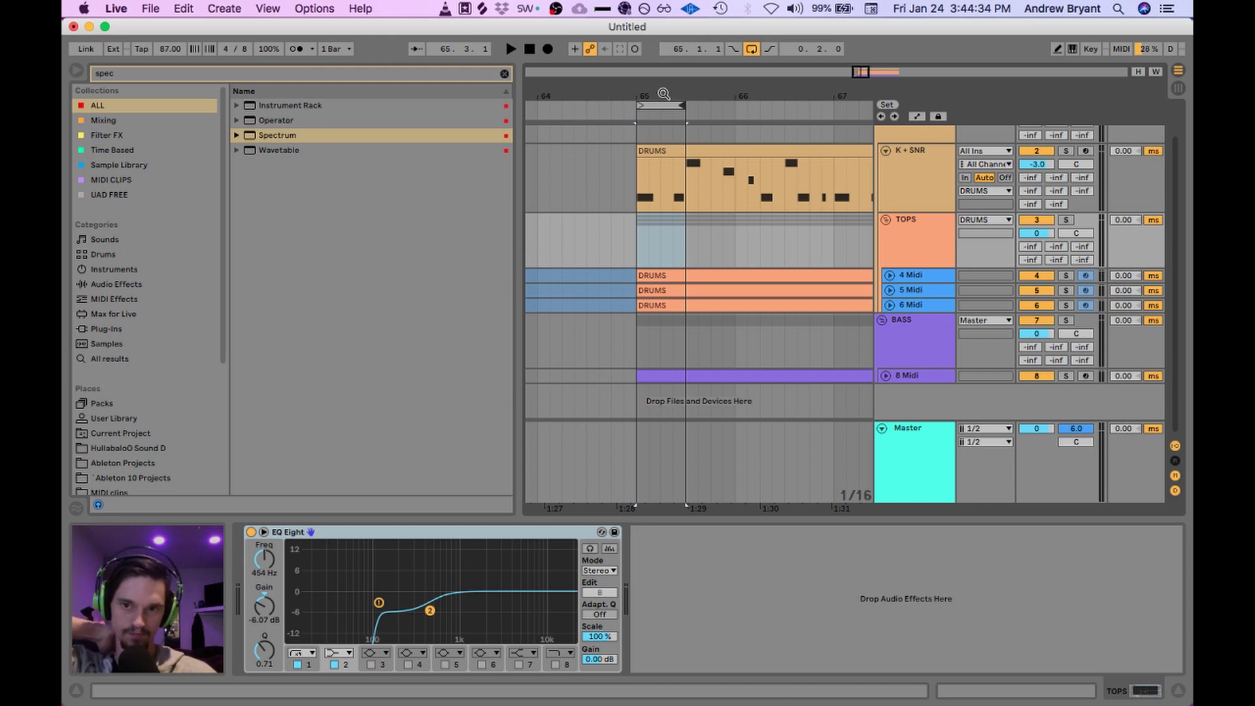
key("space")
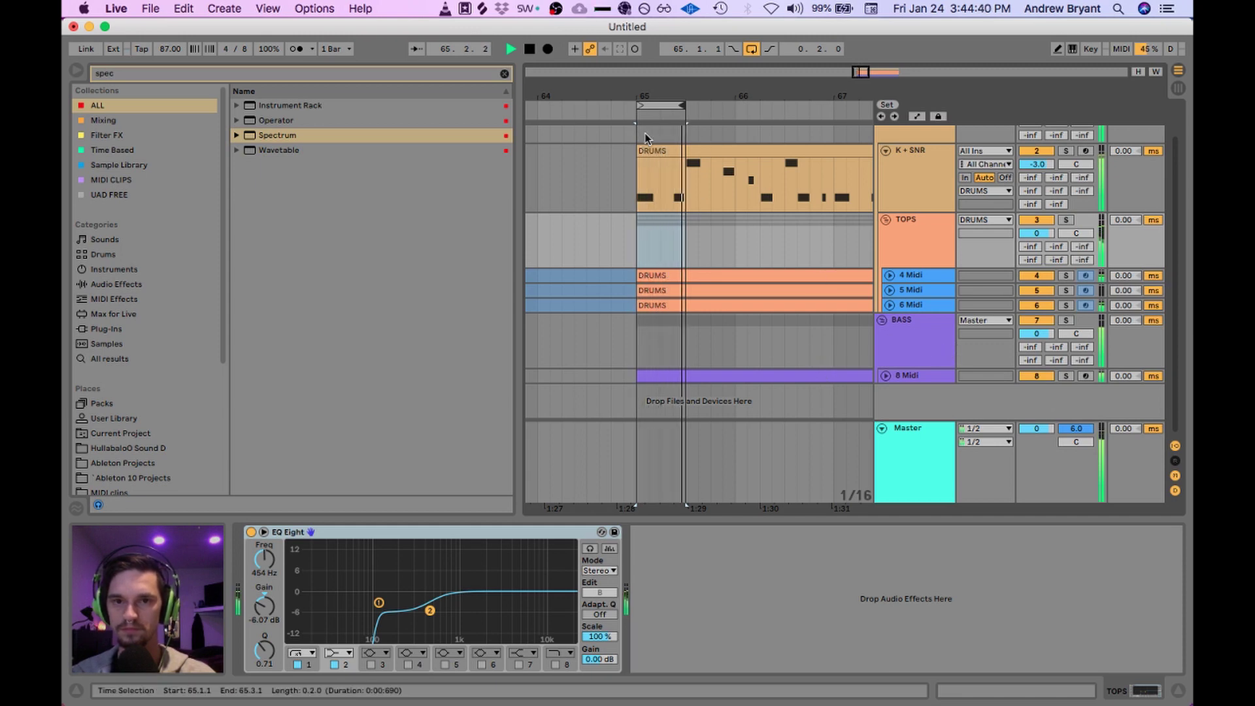
left_click(923, 258)
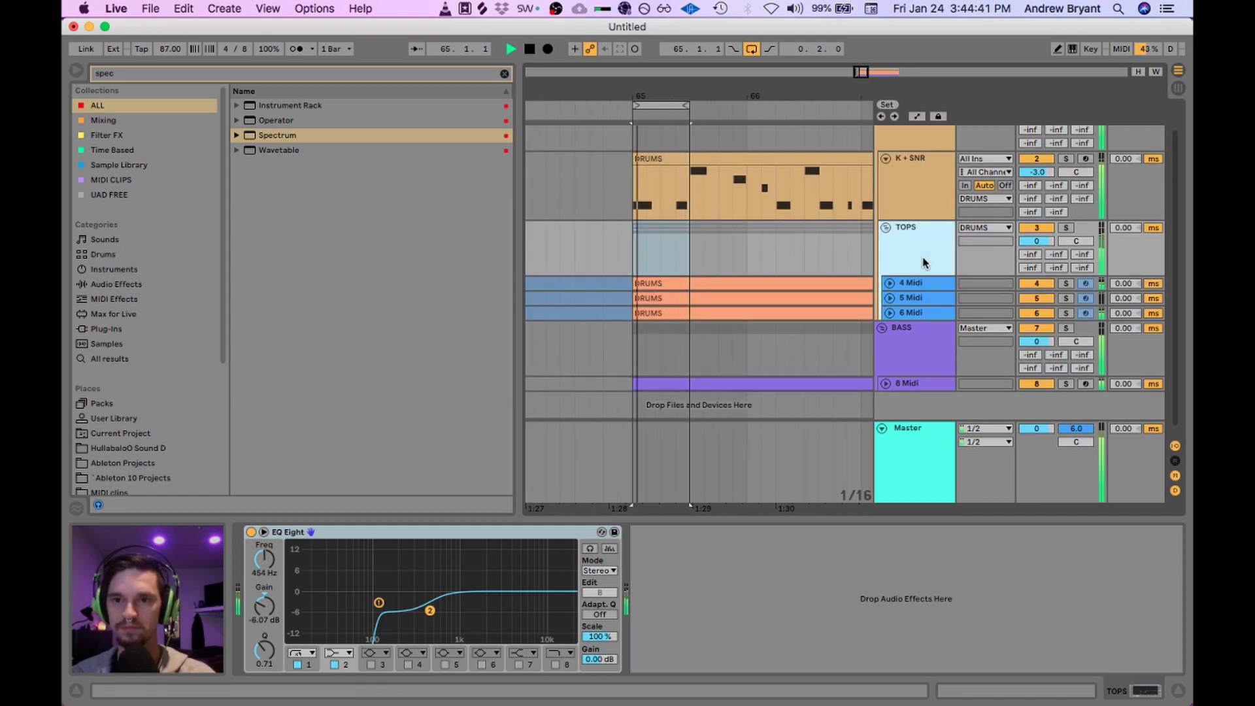
left_click(1029, 228)
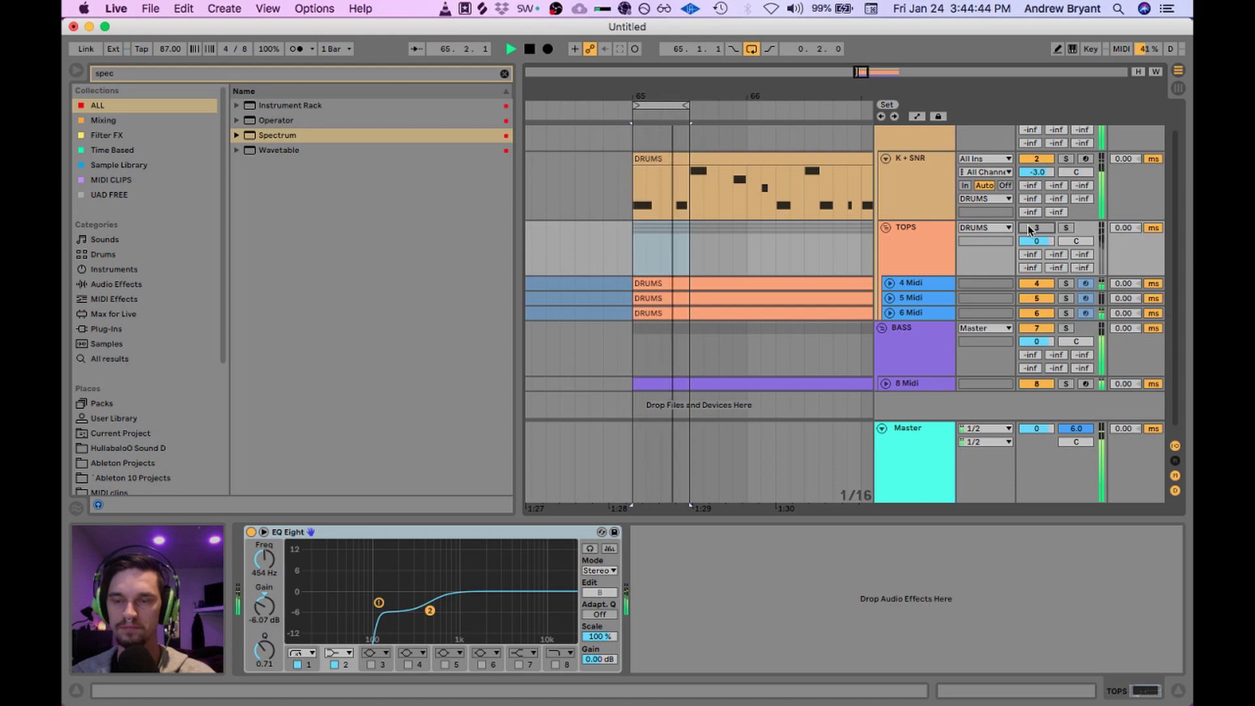
key("space")
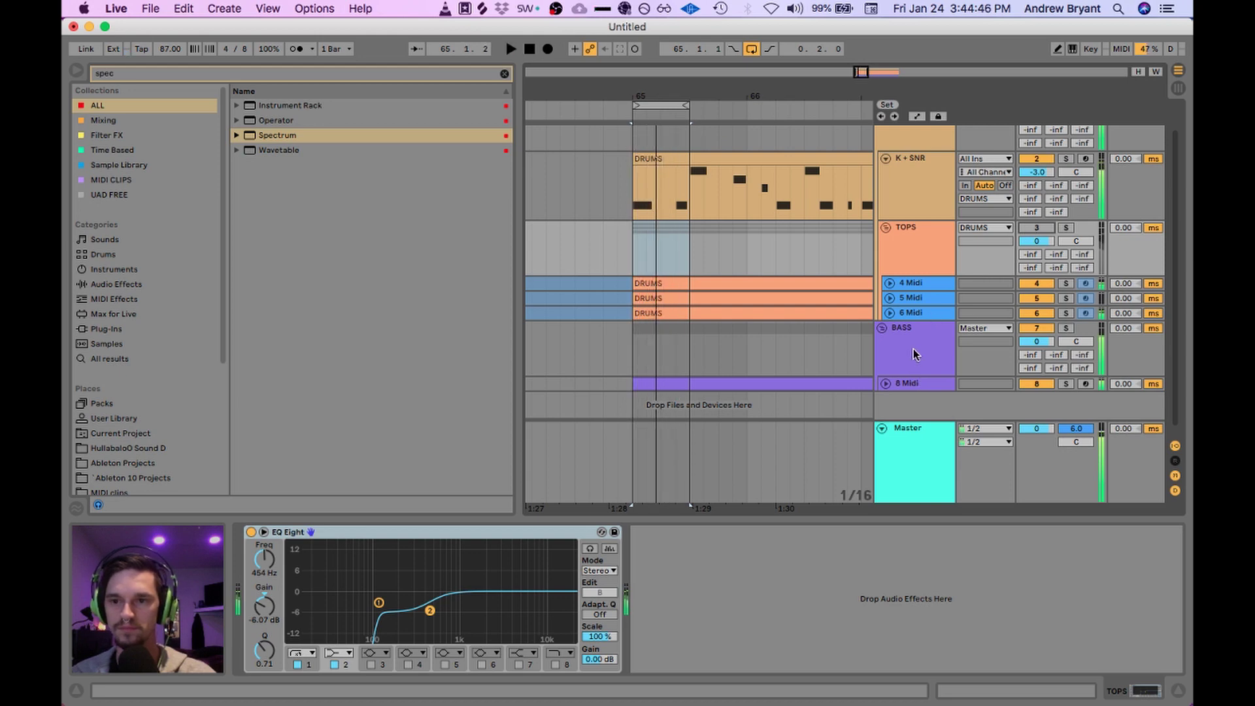
Step: Unfold the BASS group's K NO CLICK rack and review the two compressors inside it
left_click(911, 351)
left_click(651, 615)
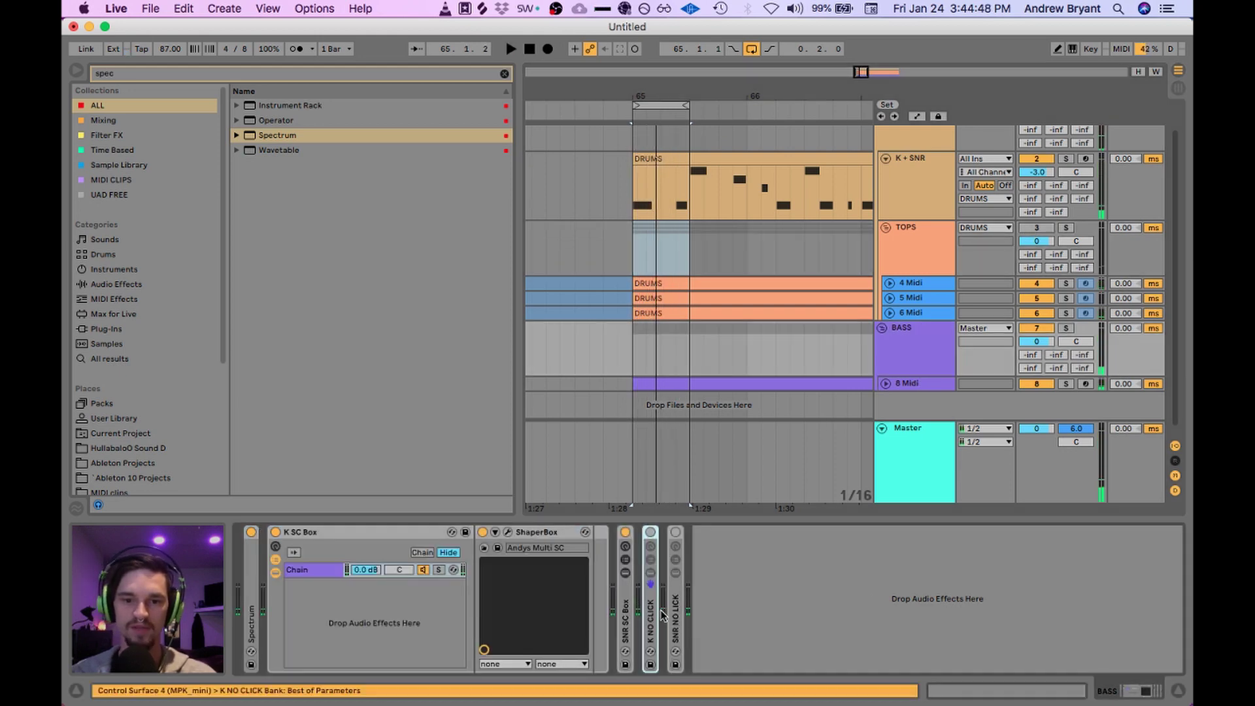
left_click(675, 616, "shift")
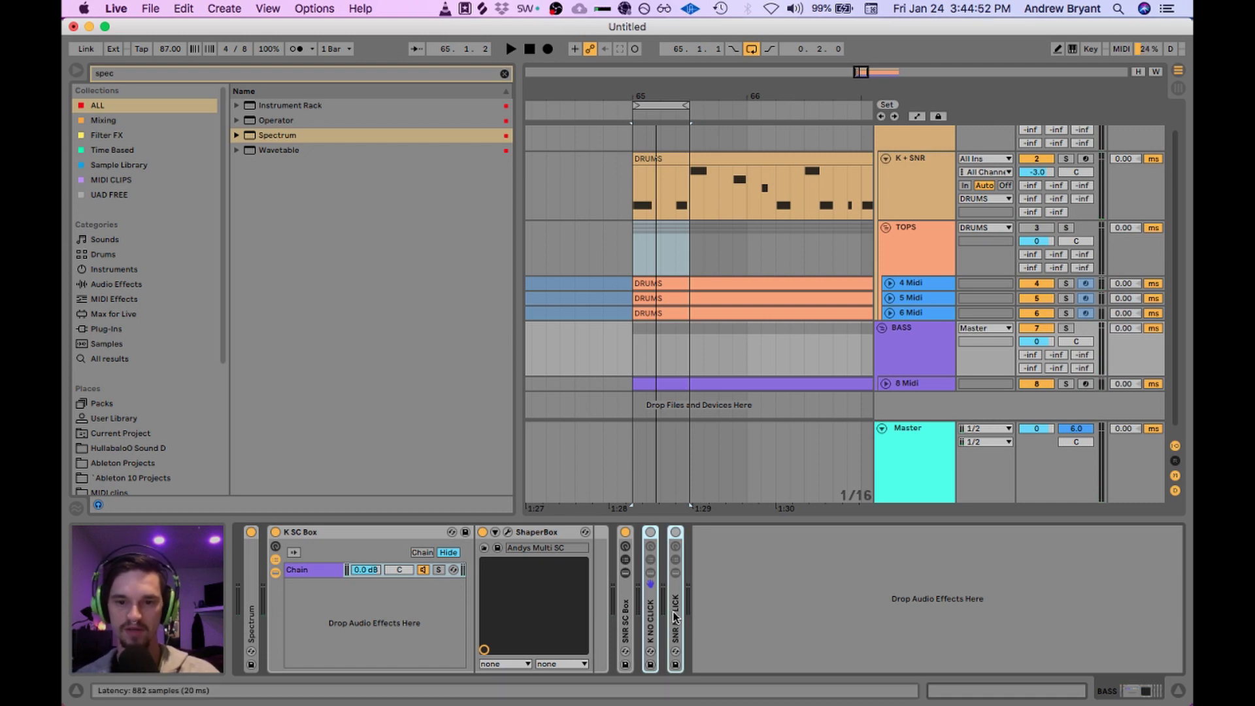
double_click(649, 626)
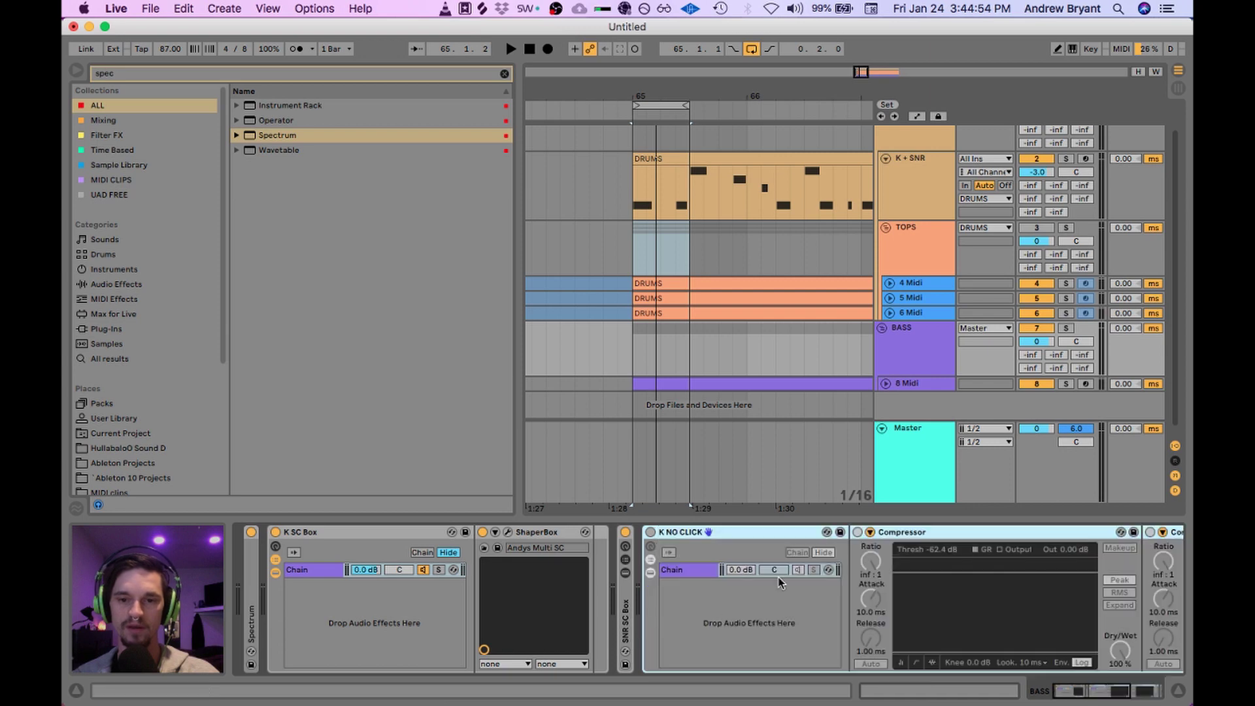
left_click(917, 532)
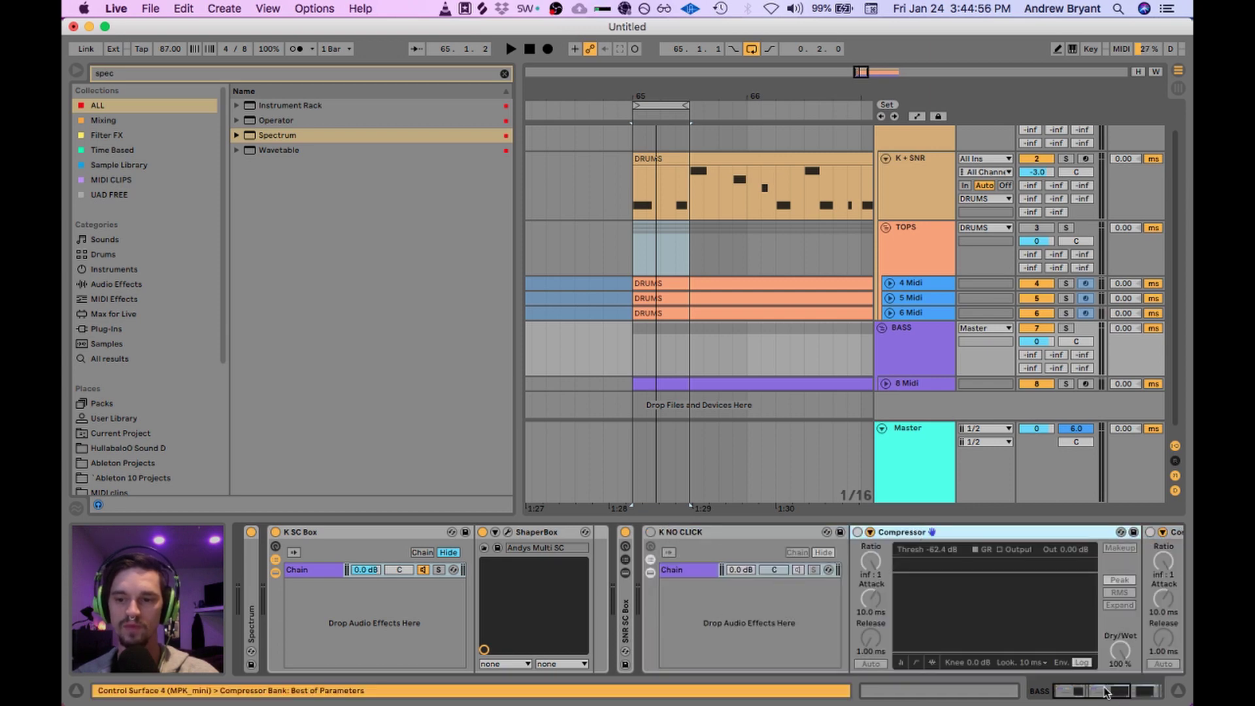
left_click_drag(1105, 691, 1137, 695)
left_click(909, 532)
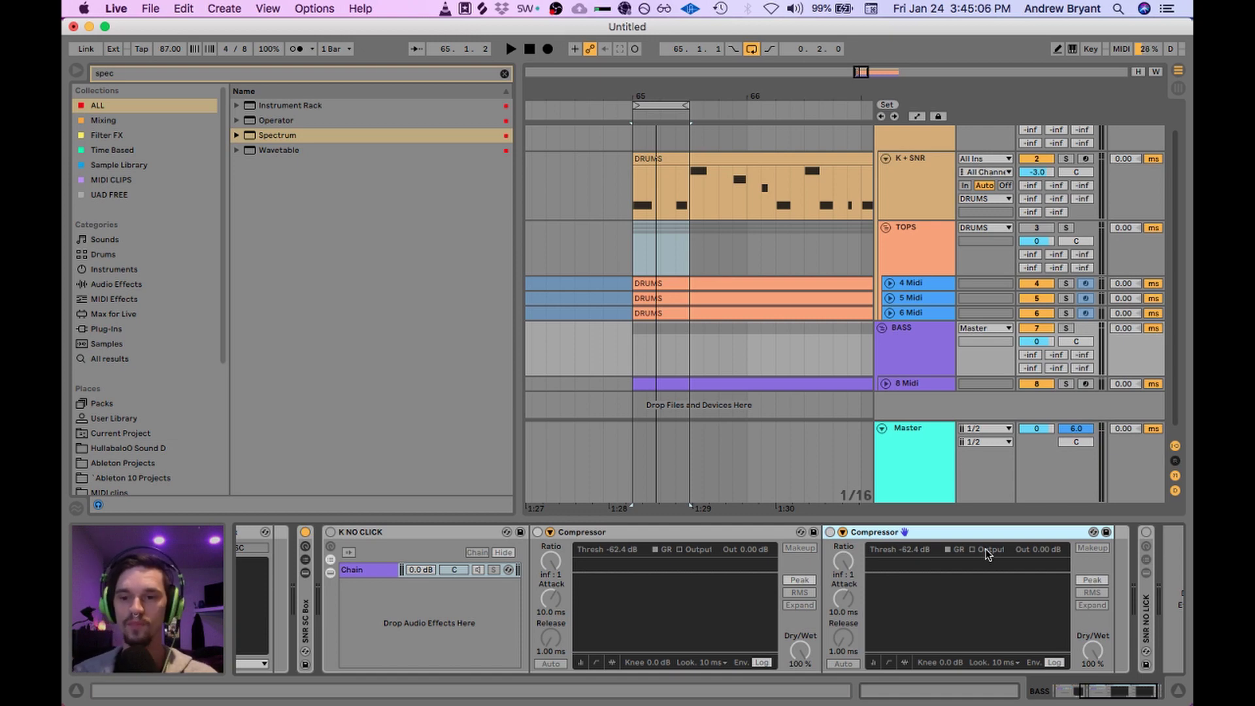
Step: Turn on the K NO CLICK rack and audition the short loop from 65.1.1
mouse_move(1103, 690)
left_mouse_down()
mouse_move(1090, 692)
mouse_move(1103, 691)
left_mouse_up()
left_click(406, 532)
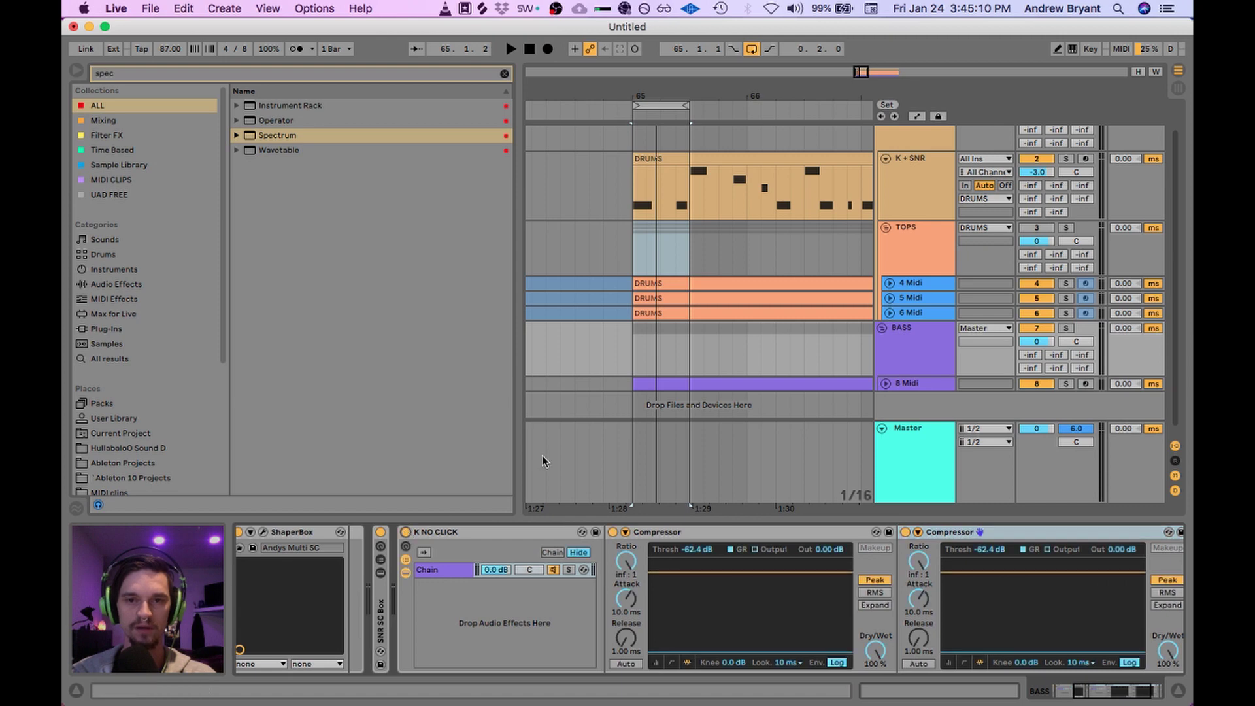
left_click(631, 345)
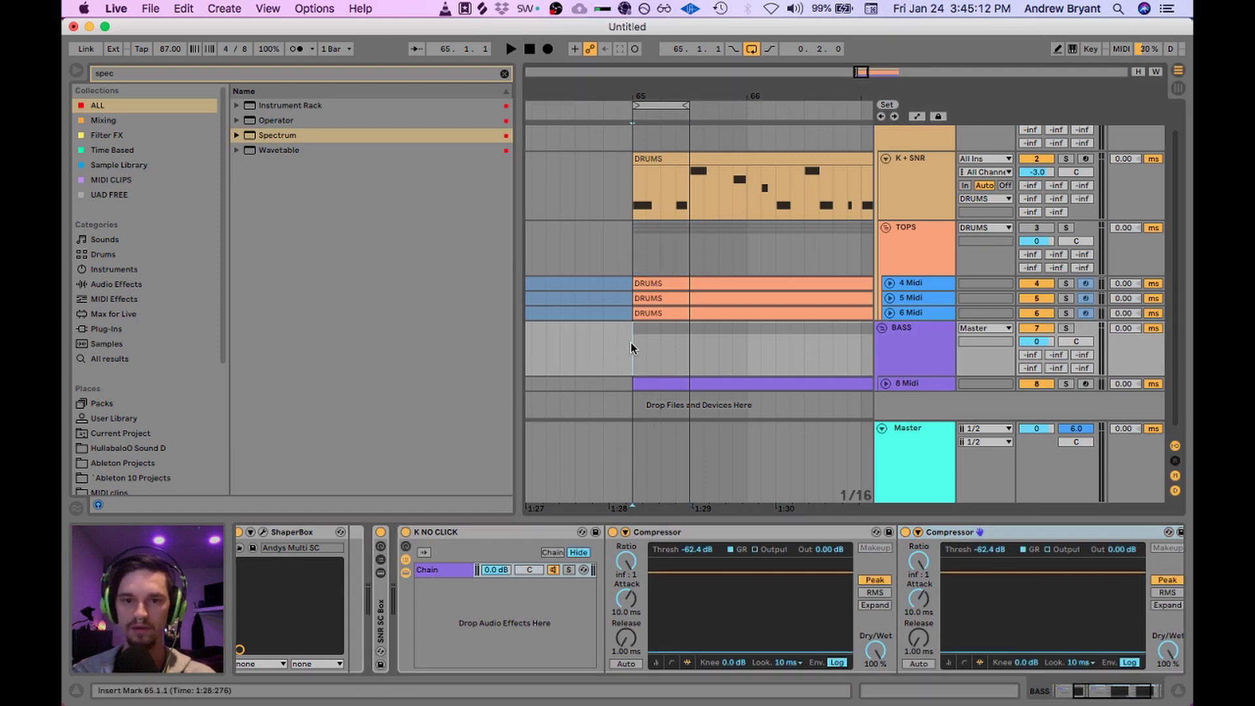
key("space")
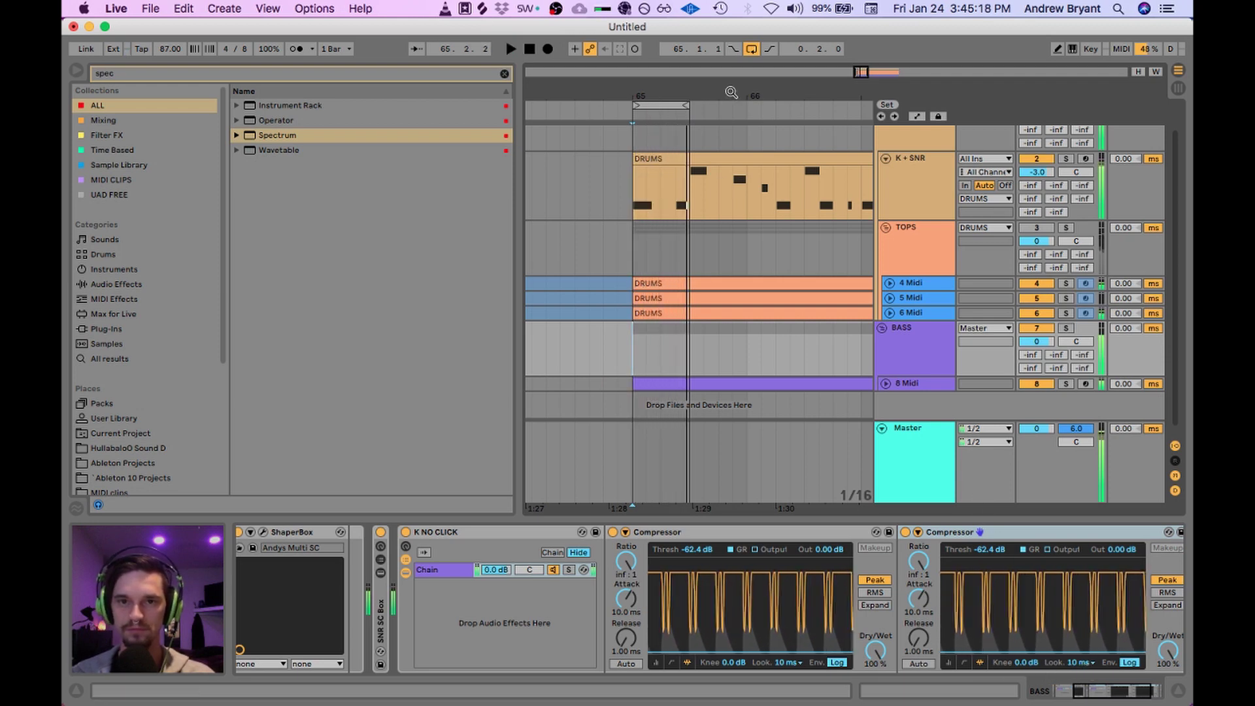
key("minus")
key("minus")
key("space")
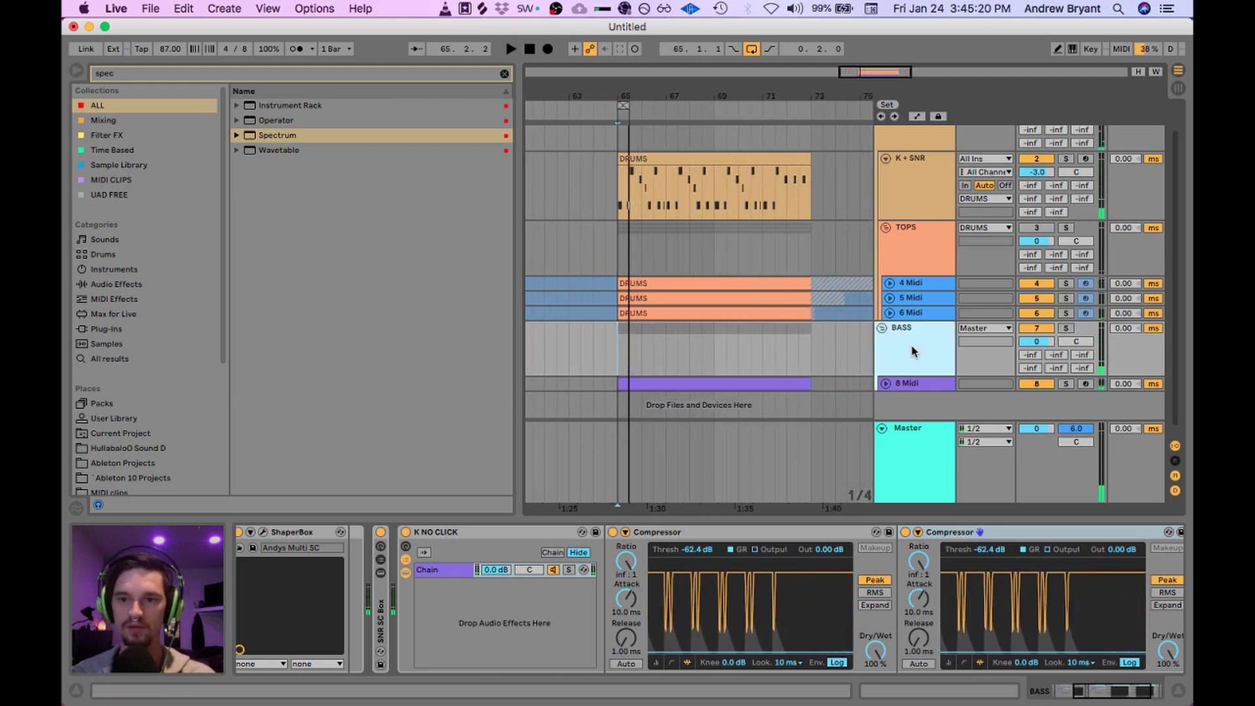
Step: Turn on the SNR NO LICK rack and leave the K NO CLICK rack unfolded
left_click(456, 532)
double_click(456, 533)
left_click(402, 595)
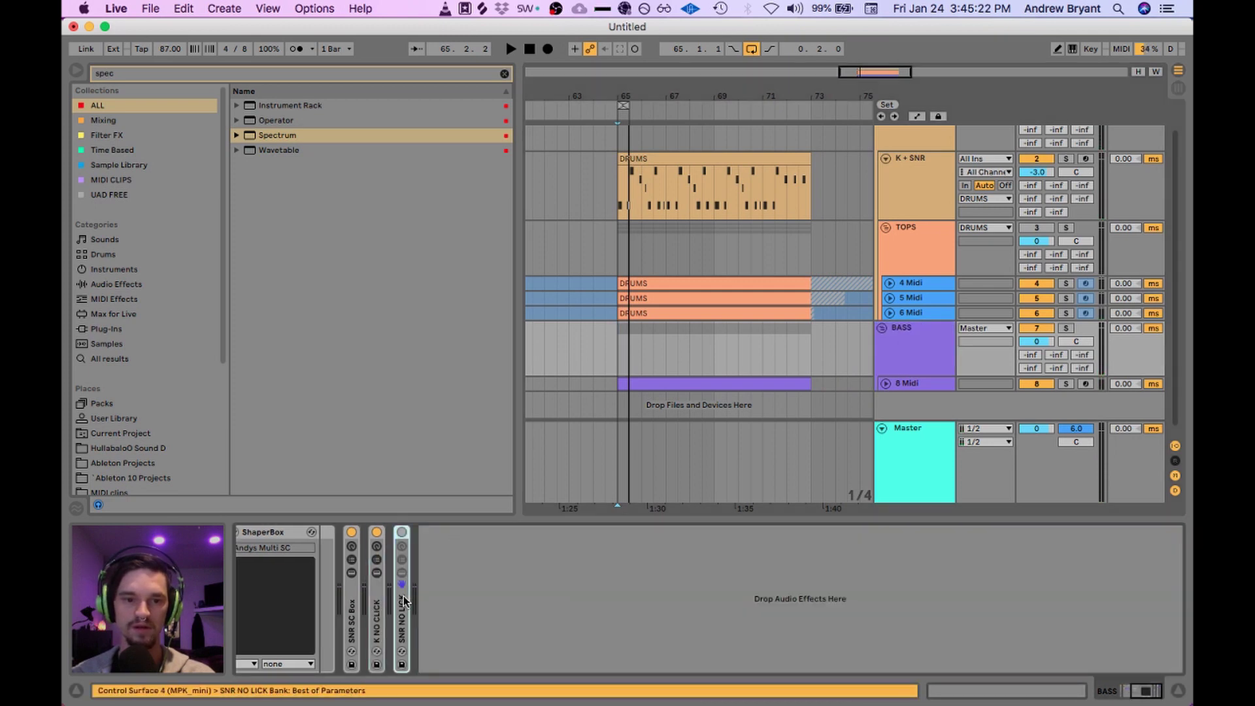
left_click(402, 533)
double_click(376, 614)
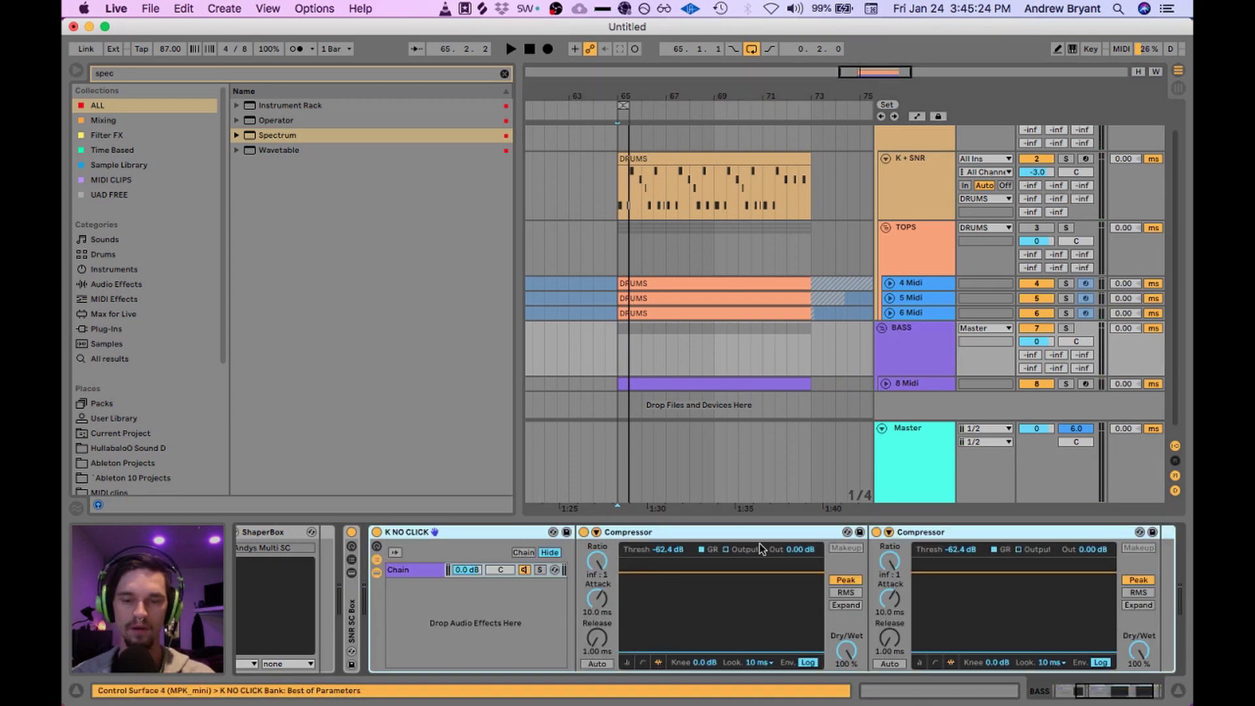
Step: Set an eight-bar loop from bar 65 and audition it with the BASS group soloed
left_click(1039, 341)
left_click(1066, 329)
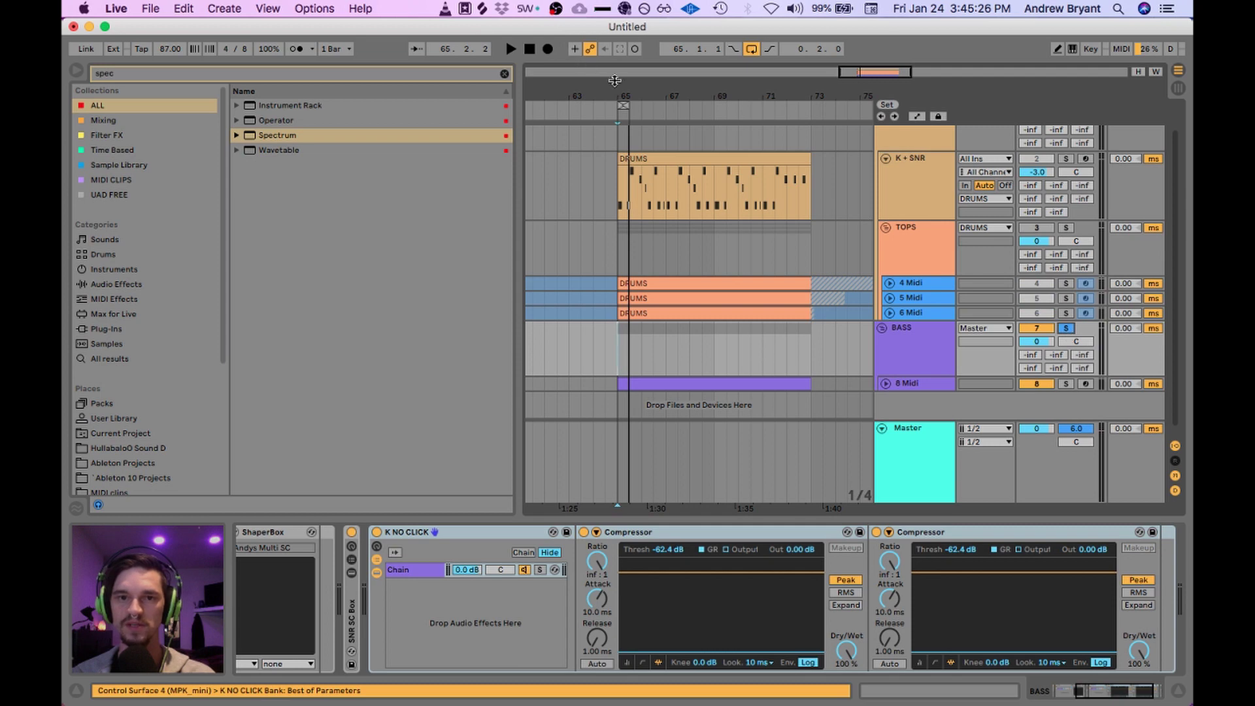
mouse_move(616, 82)
left_mouse_down()
mouse_move(825, 104)
mouse_move(790, 104)
left_mouse_up()
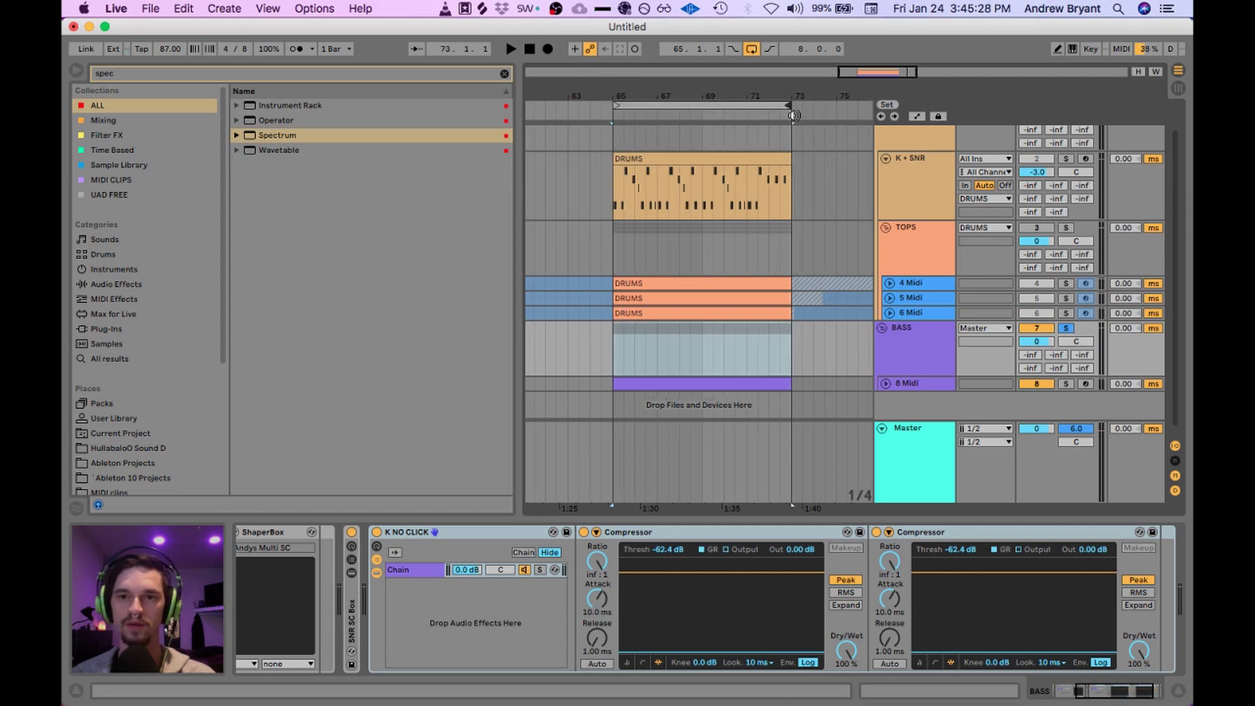
left_click(610, 353)
key("space")
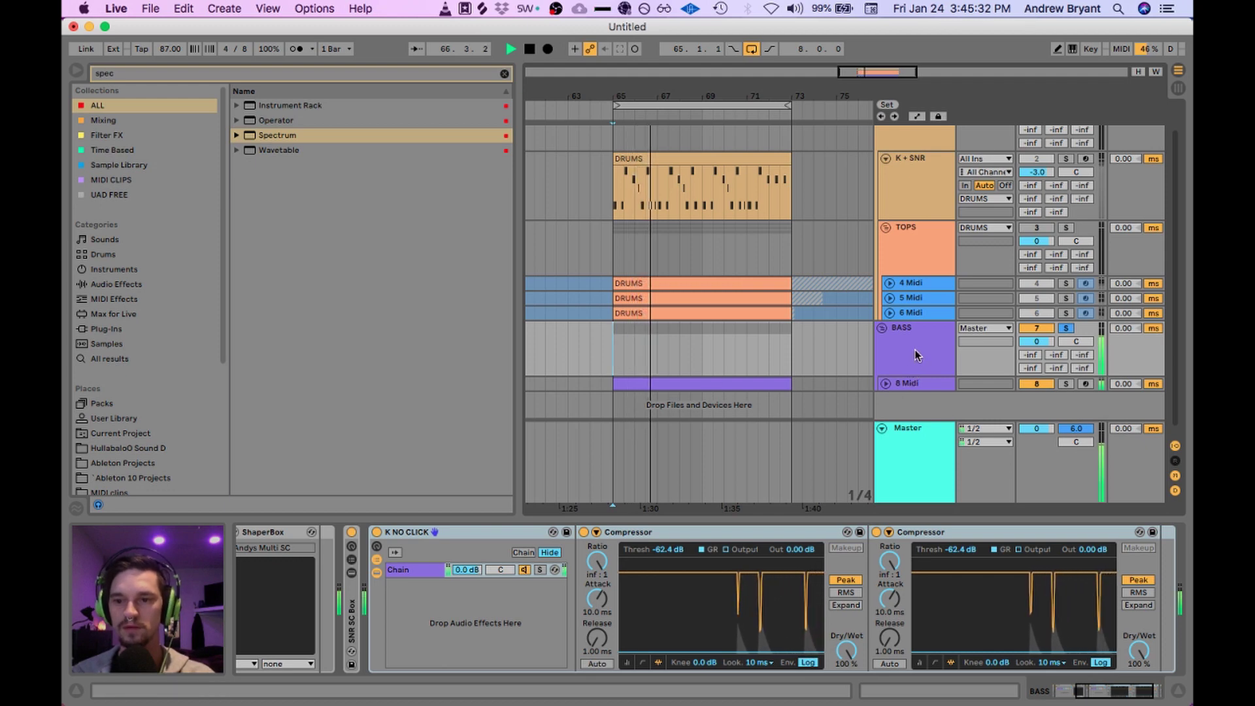
key("space")
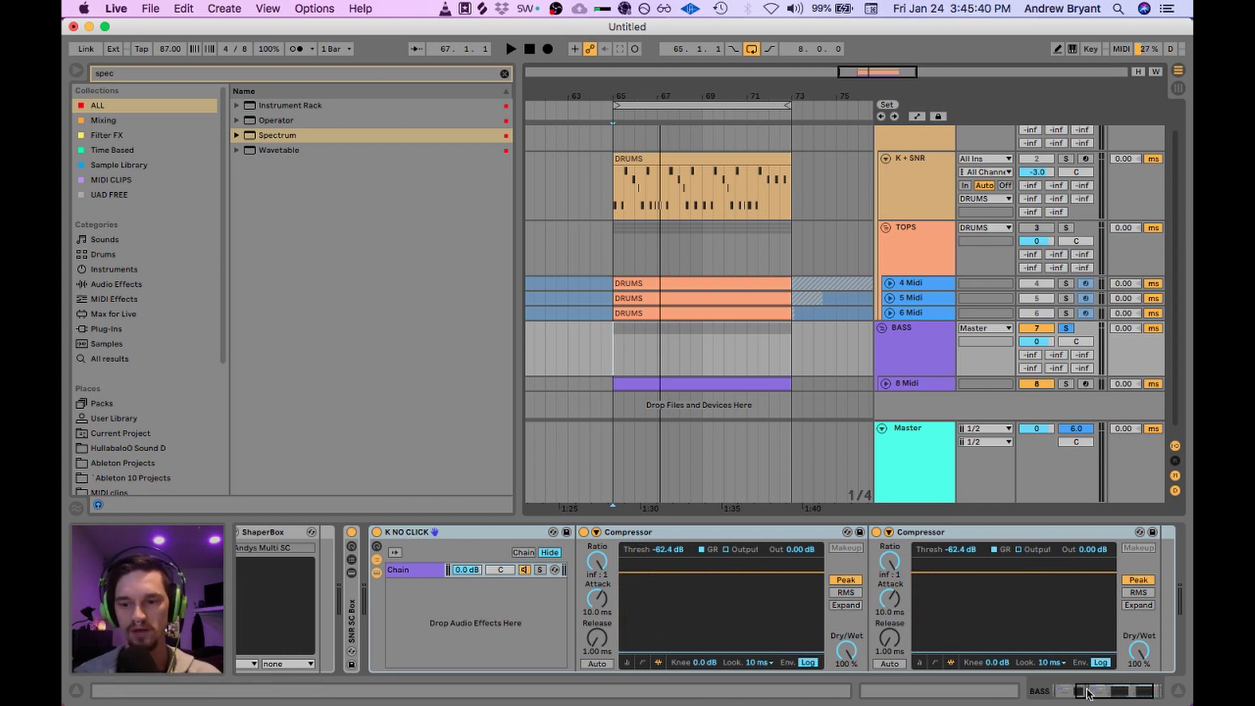
Step: Review the BASS device chain from K SC Box to the unfolded SNR NO LICK rack's sidechained compressors, folding K NO CLICK
left_click(1057, 691)
left_click_drag(1057, 691, 1105, 694)
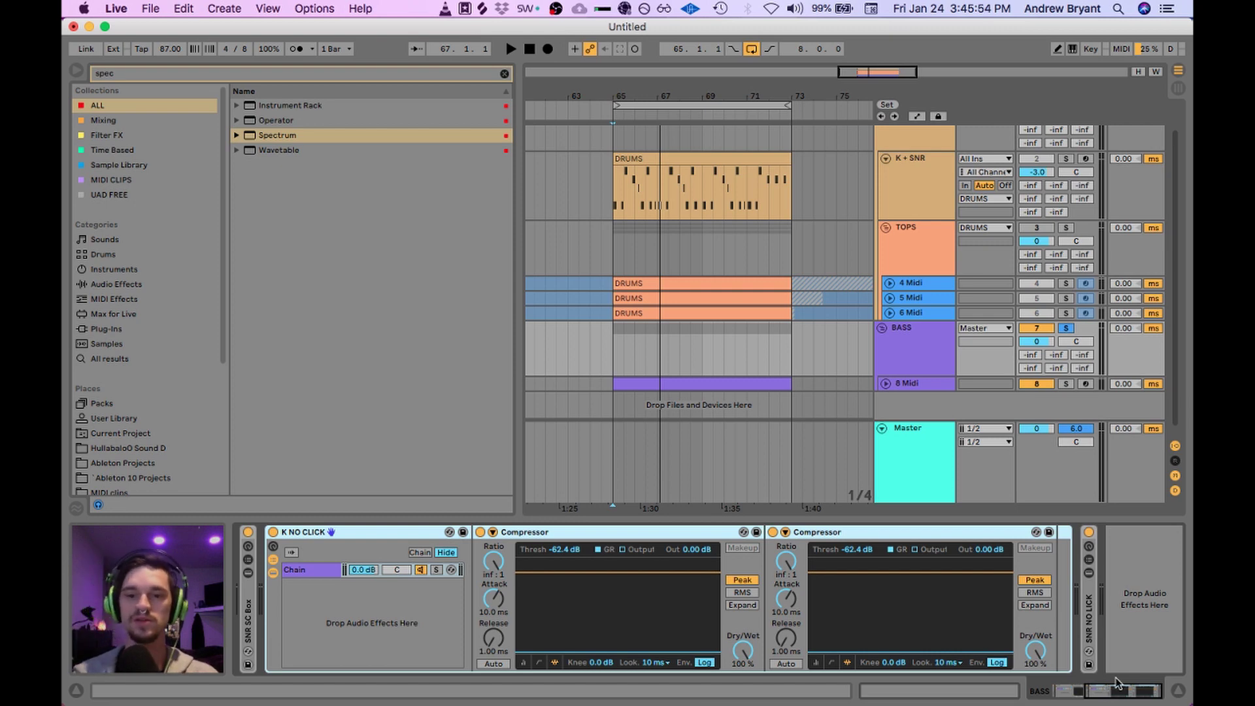
left_click(1090, 626)
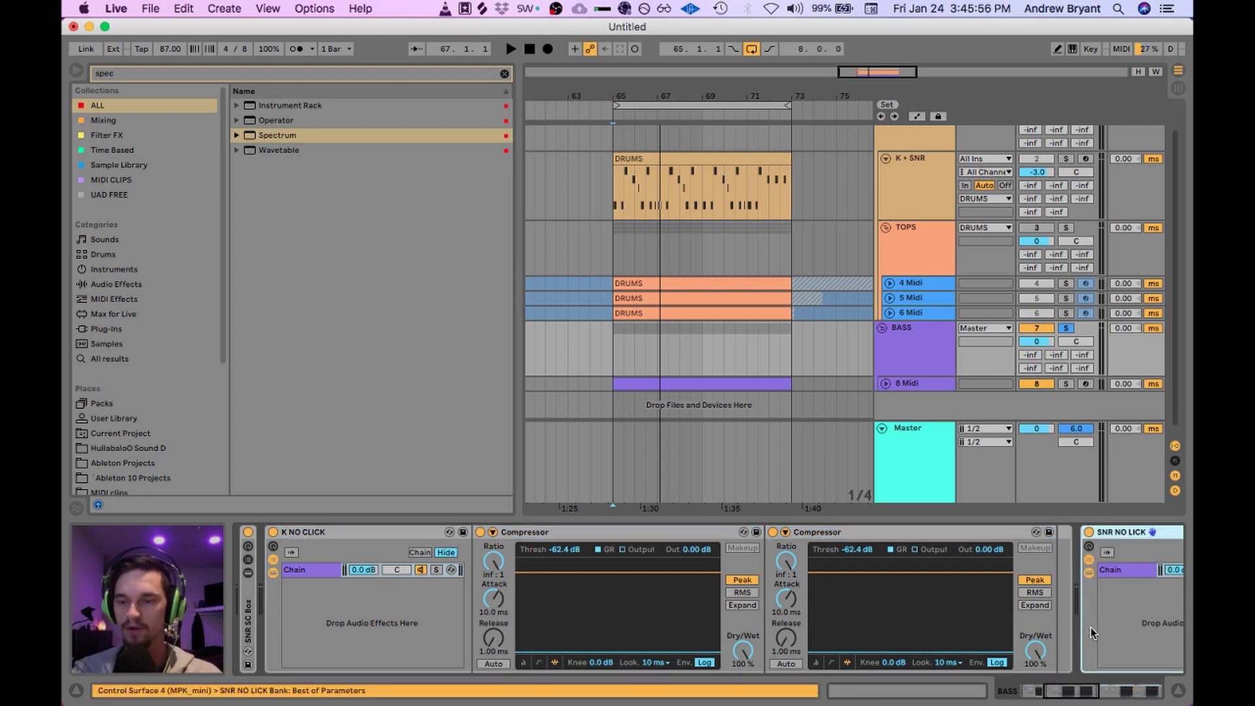
left_click_drag(1079, 698, 1046, 692)
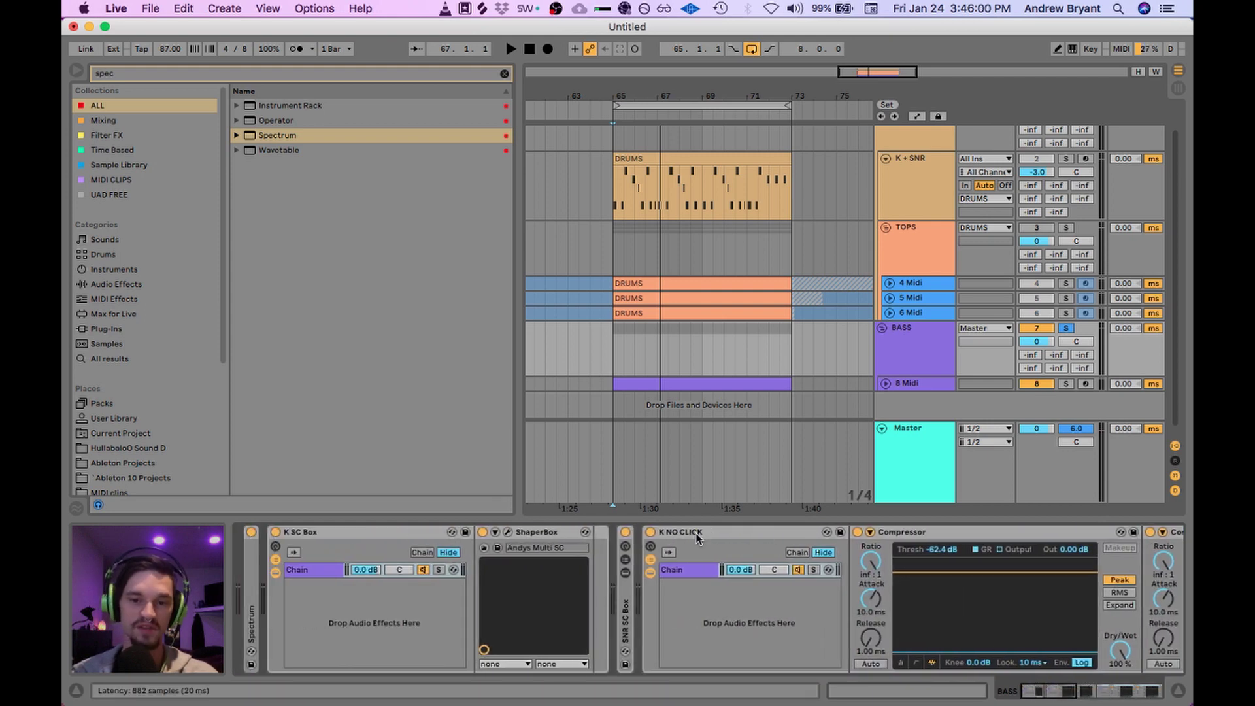
key("Right")
key("Right")
key("Right")
key("Right")
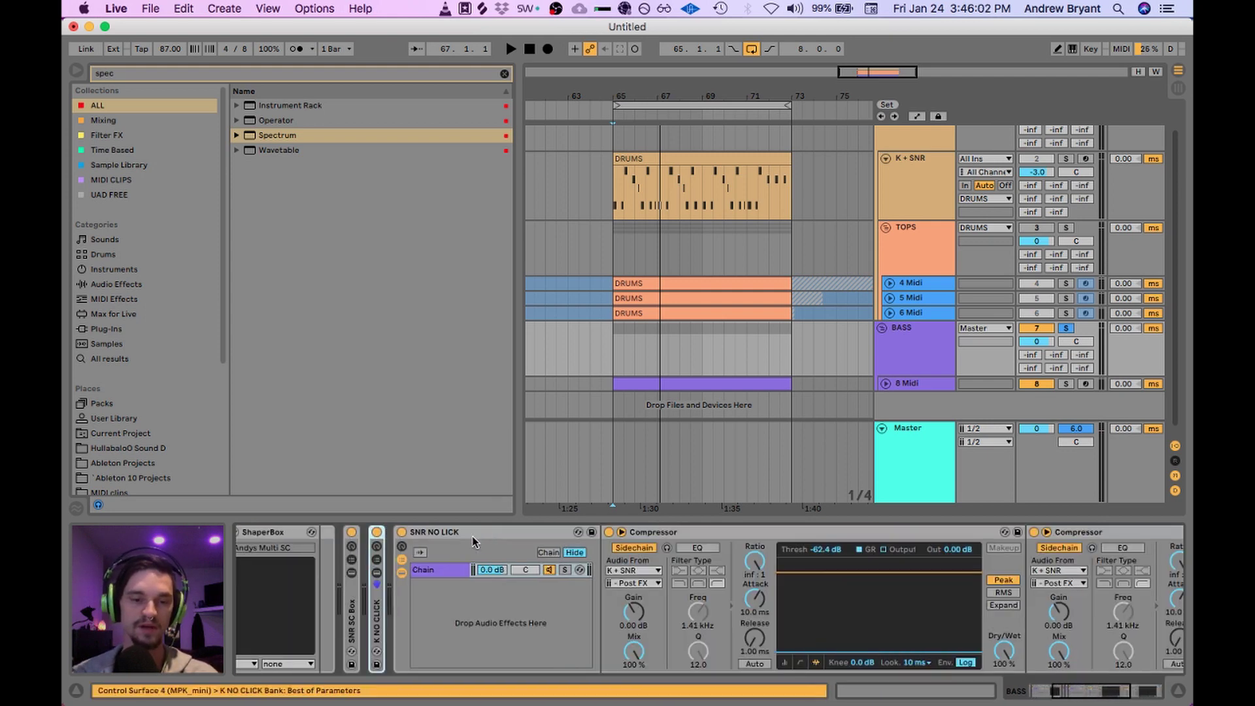
Step: Save the SNR NO LICK rack as a preset in the User Library under its existing name, and fold the rack
left_click(421, 533)
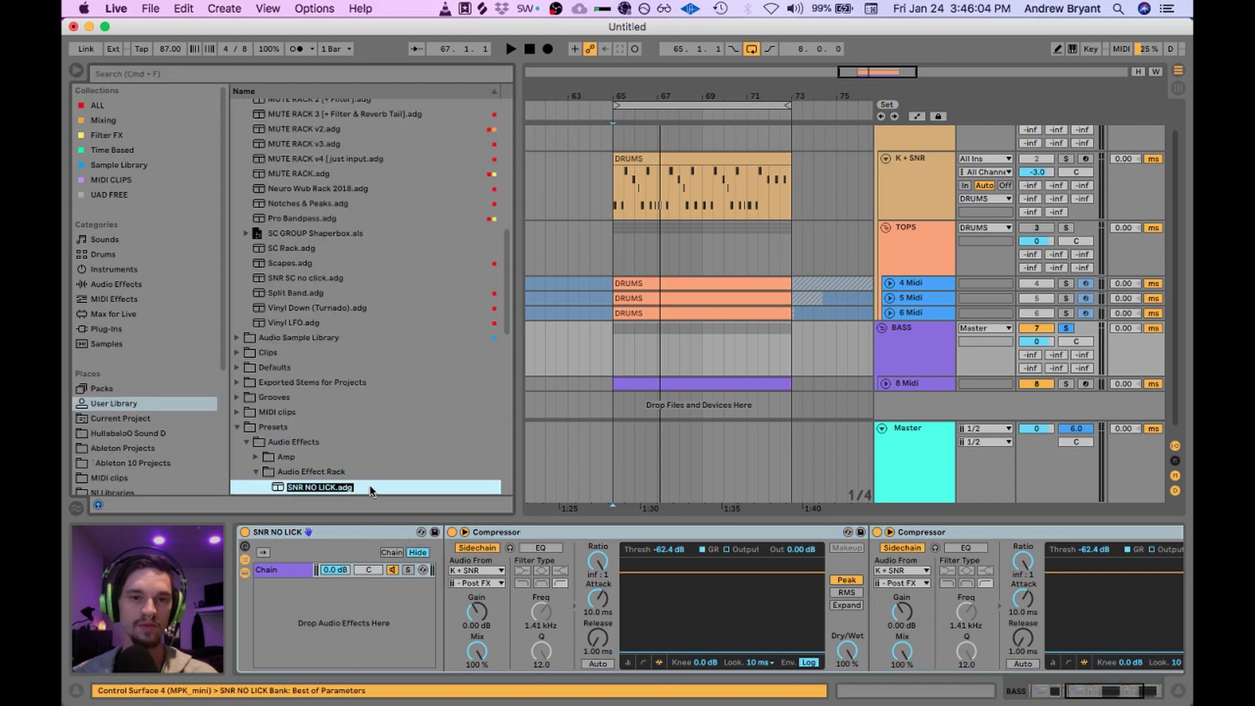
double_click(330, 533)
left_click_drag(1149, 691, 1109, 694)
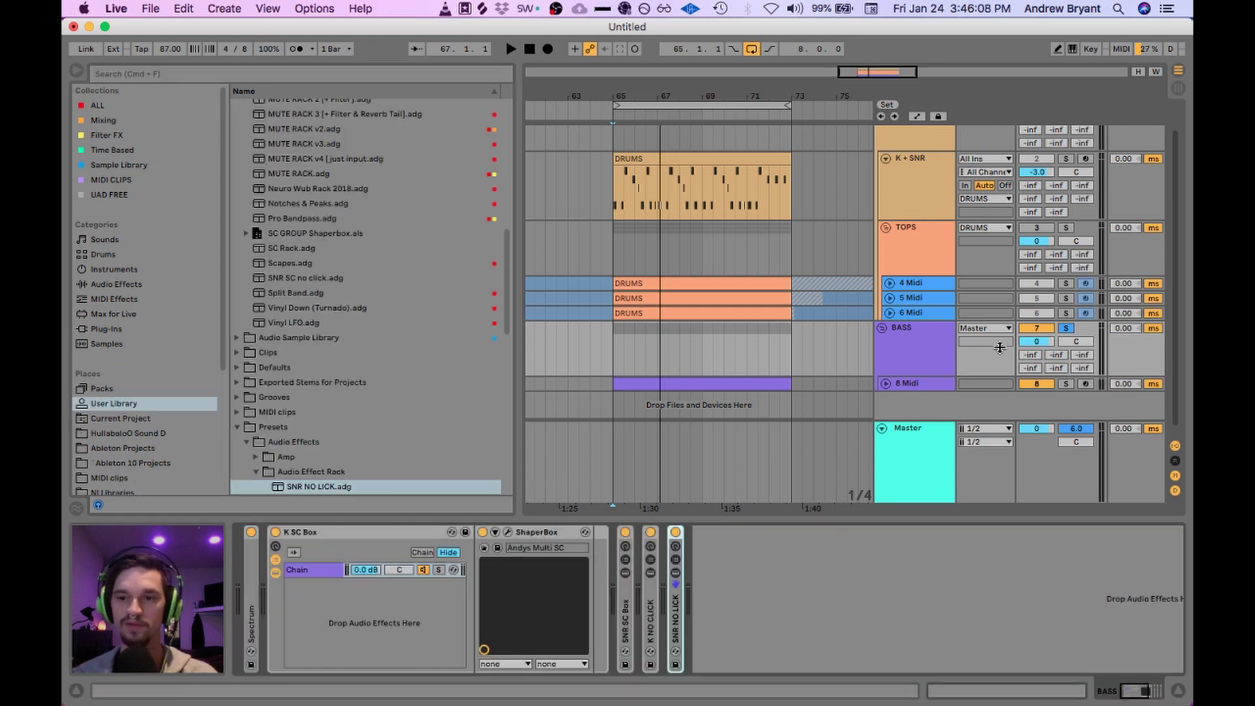
Step: Remove the BASS group's solo and delete its K NO CLICK and SNR NO LICK racks
left_click(933, 344)
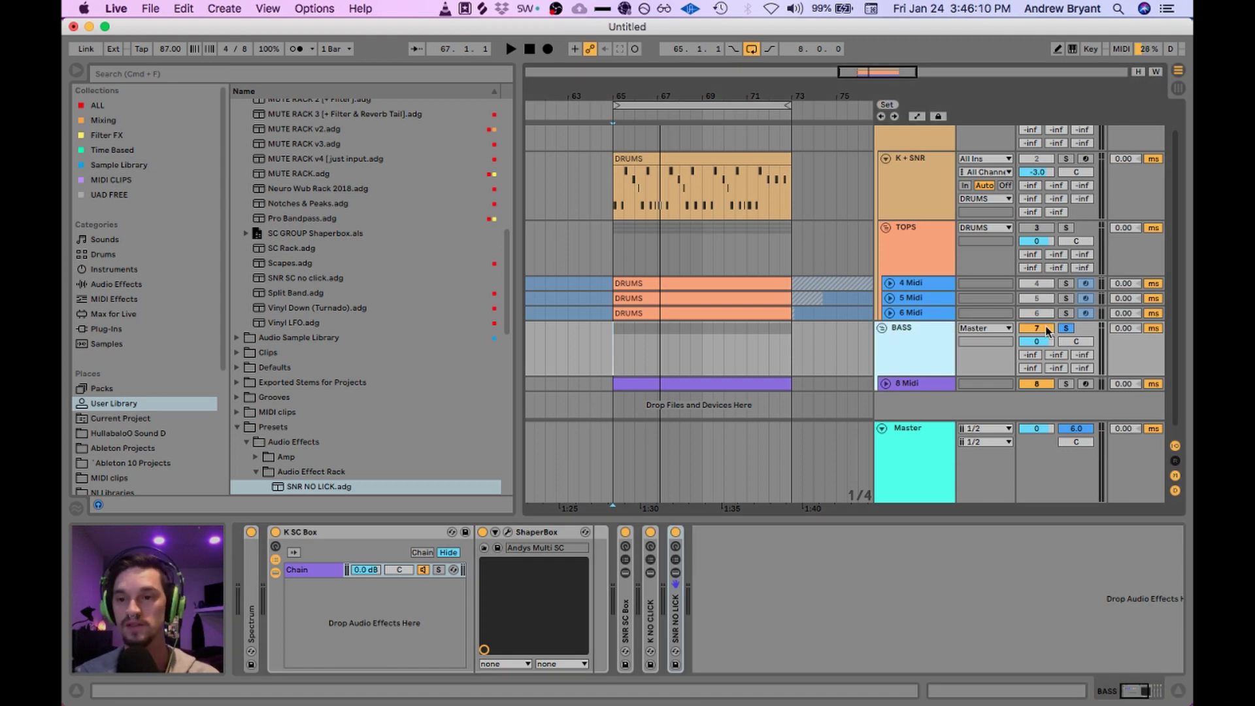
left_click(1066, 328)
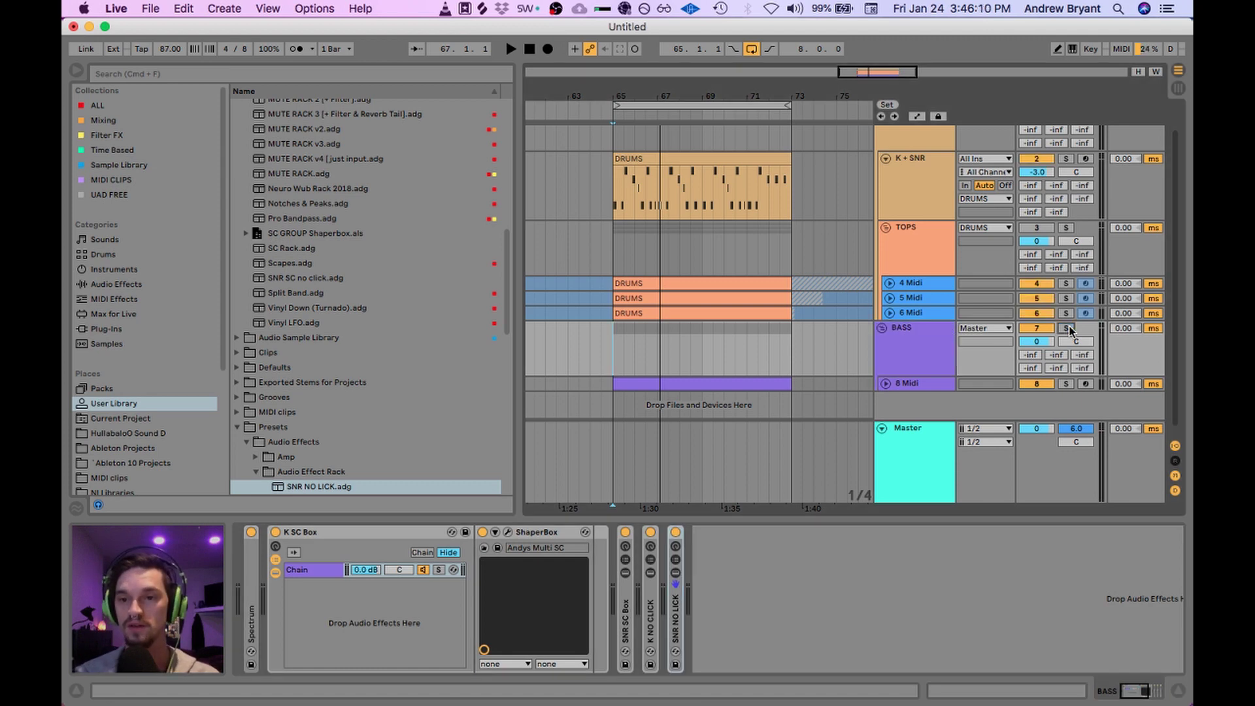
left_click(658, 602)
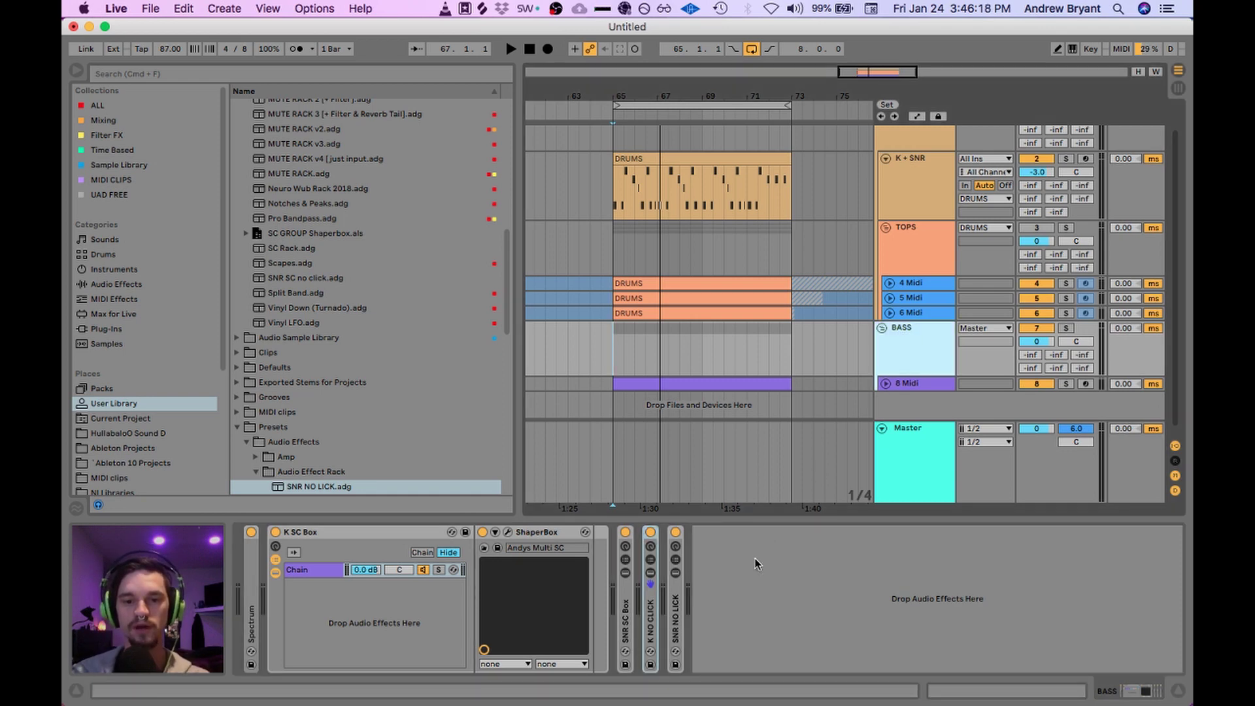
left_click(652, 609)
left_click(678, 614)
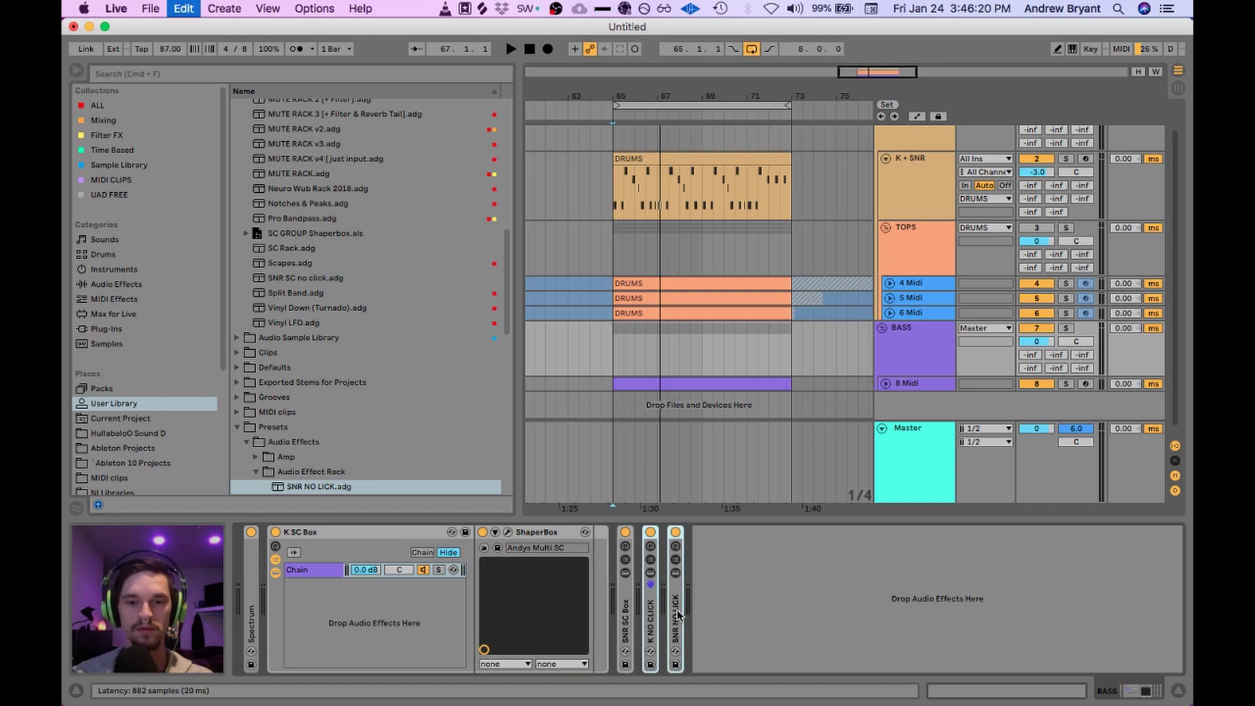
key("Delete")
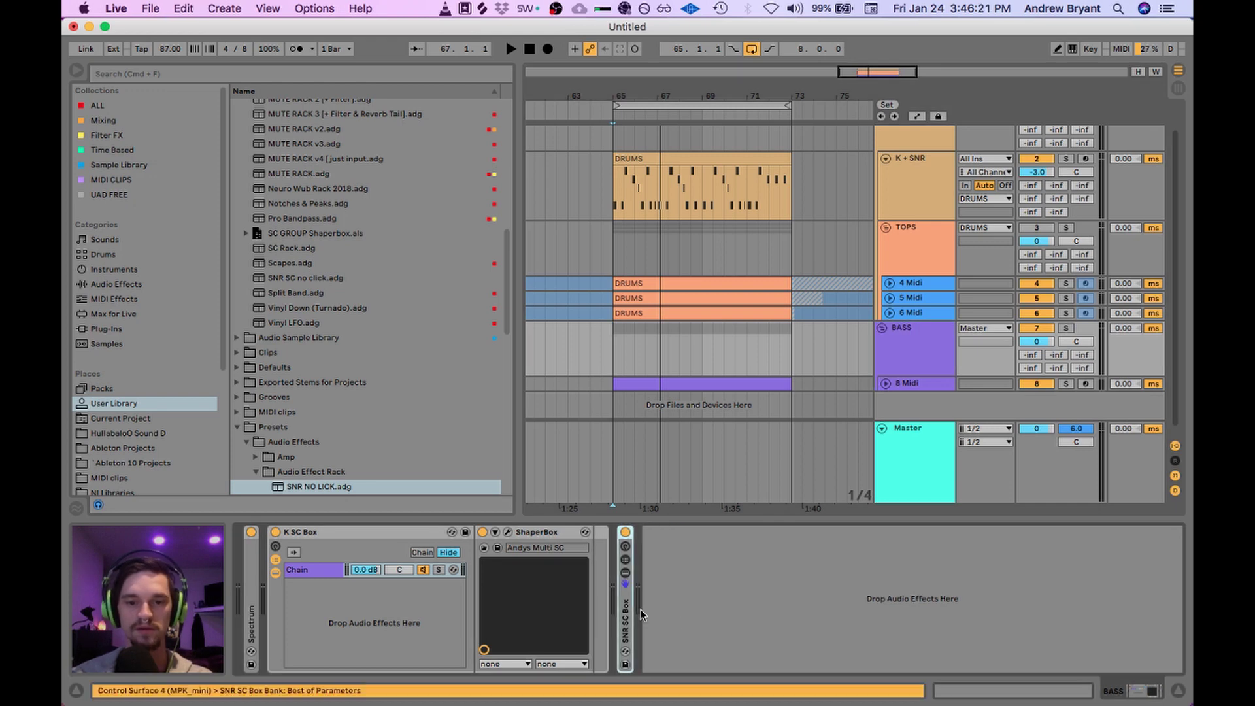
Step: Fold the K SC Box rack and show the device chain of the K + SNR track
double_click(384, 531)
left_click(950, 158)
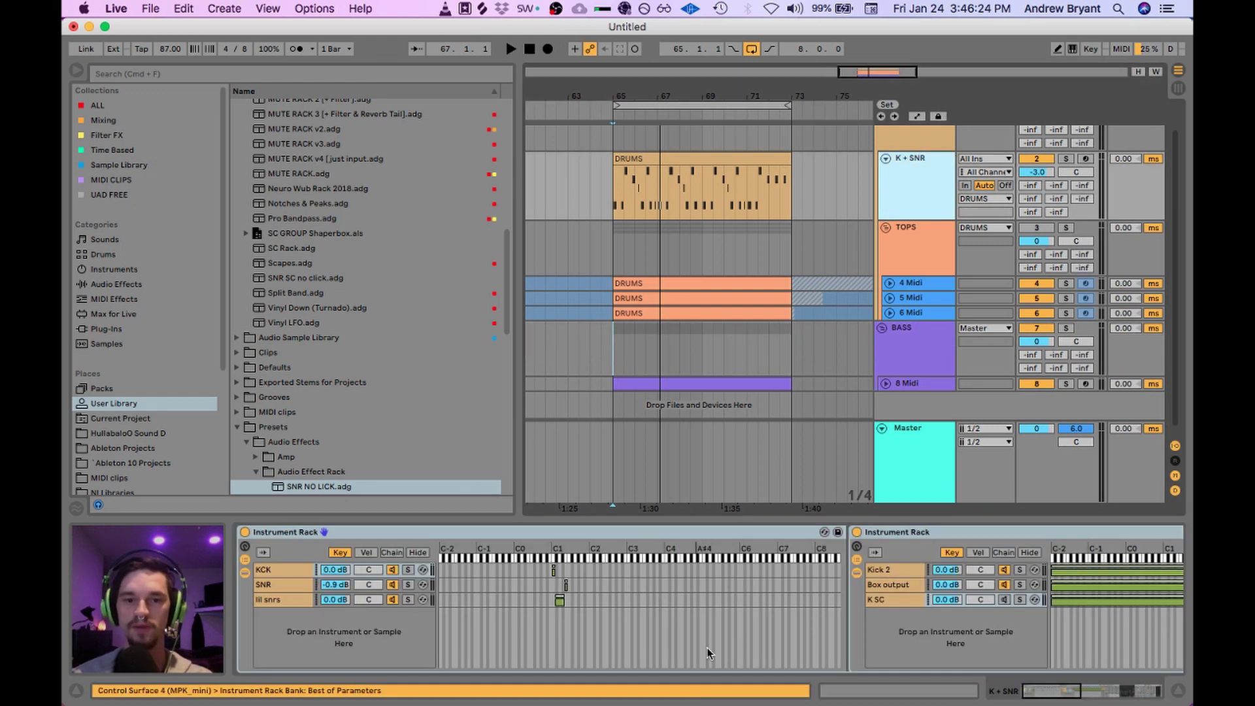
Step: Delete the K SC chain from the KCK chain's nested rack and the SNR SC chain from the SNR chain's nested rack
left_click(283, 570)
left_click(878, 604)
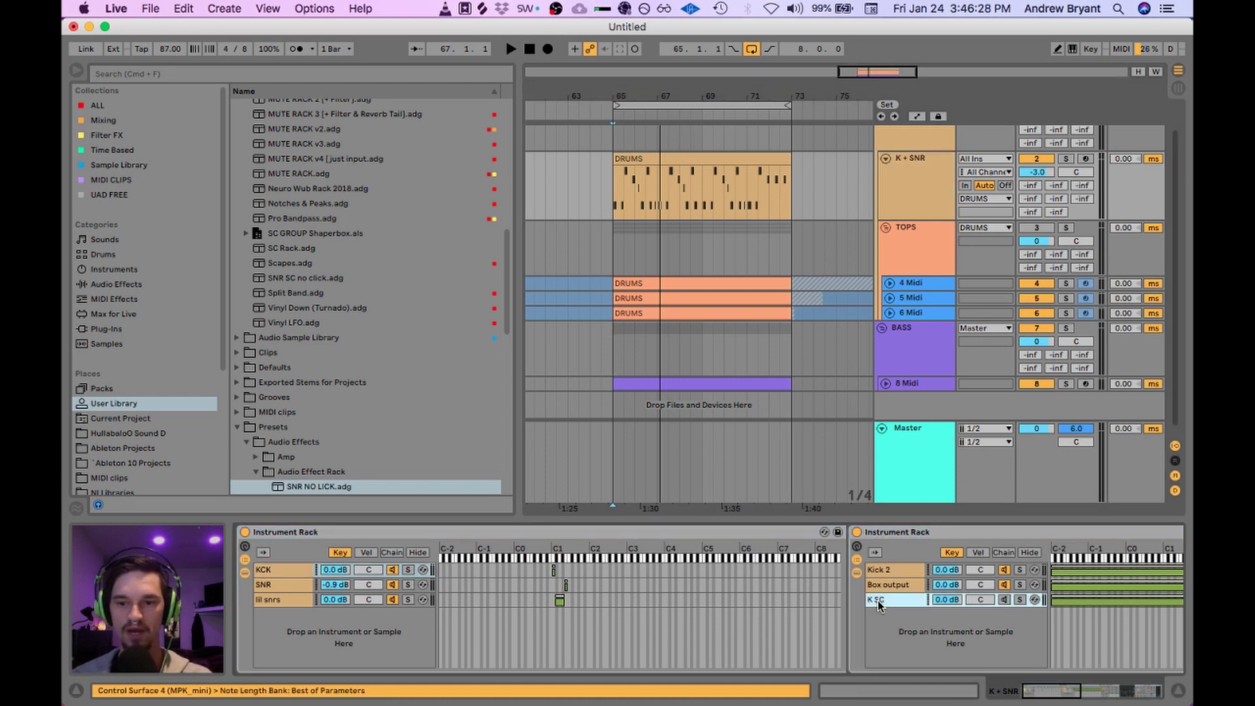
key("Delete")
left_click(277, 586)
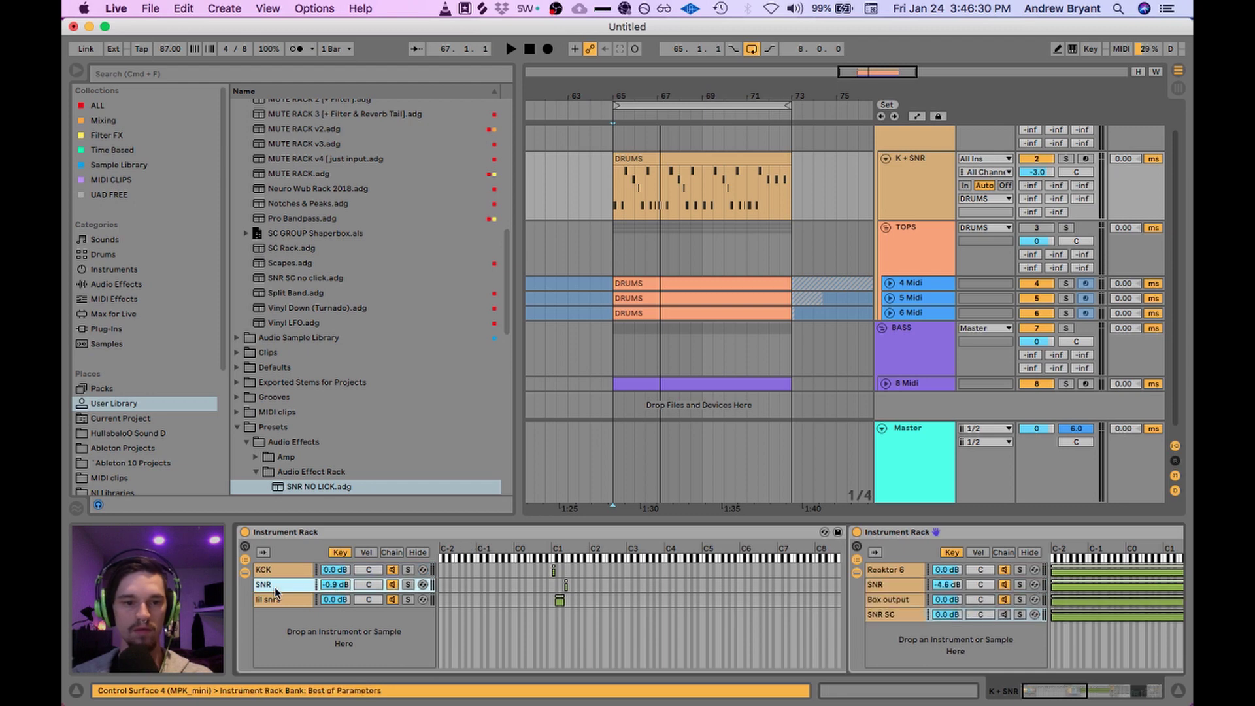
left_click(889, 614)
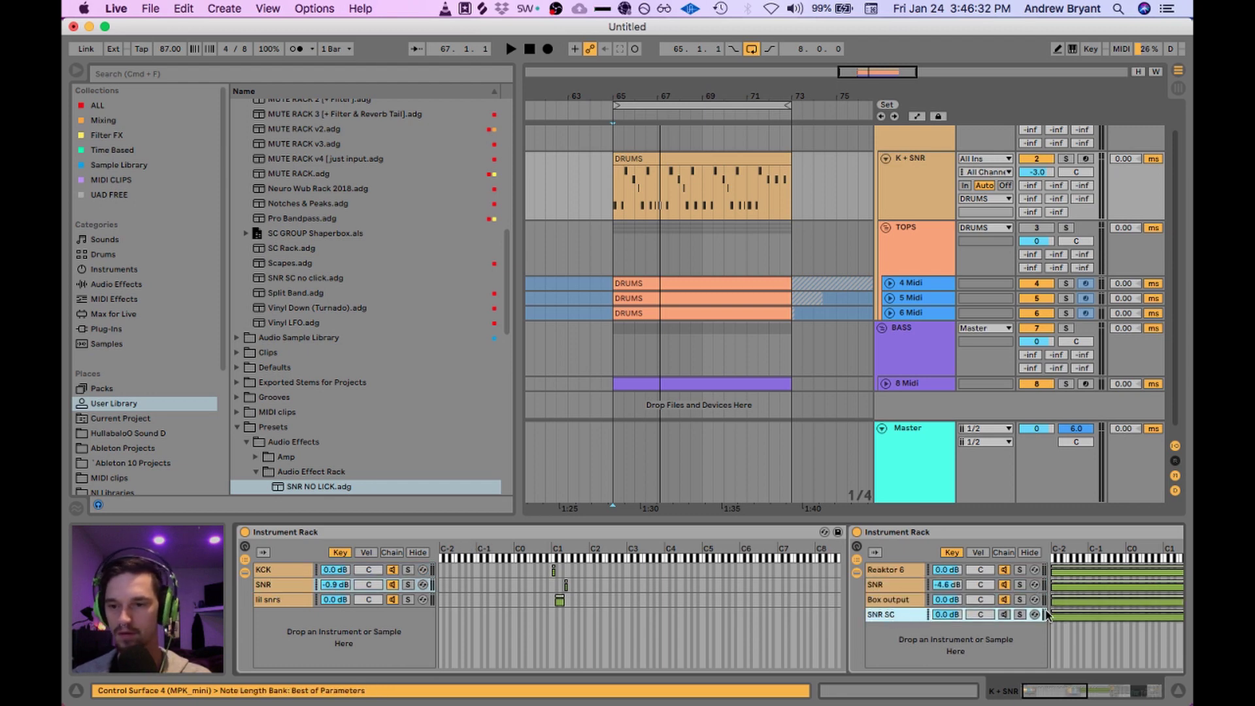
key("super+c")
key("Delete")
Step: Delete the Box output chain from the KCK chain's nested rack and ungroup that rack
left_click_drag(1092, 694, 1026, 698)
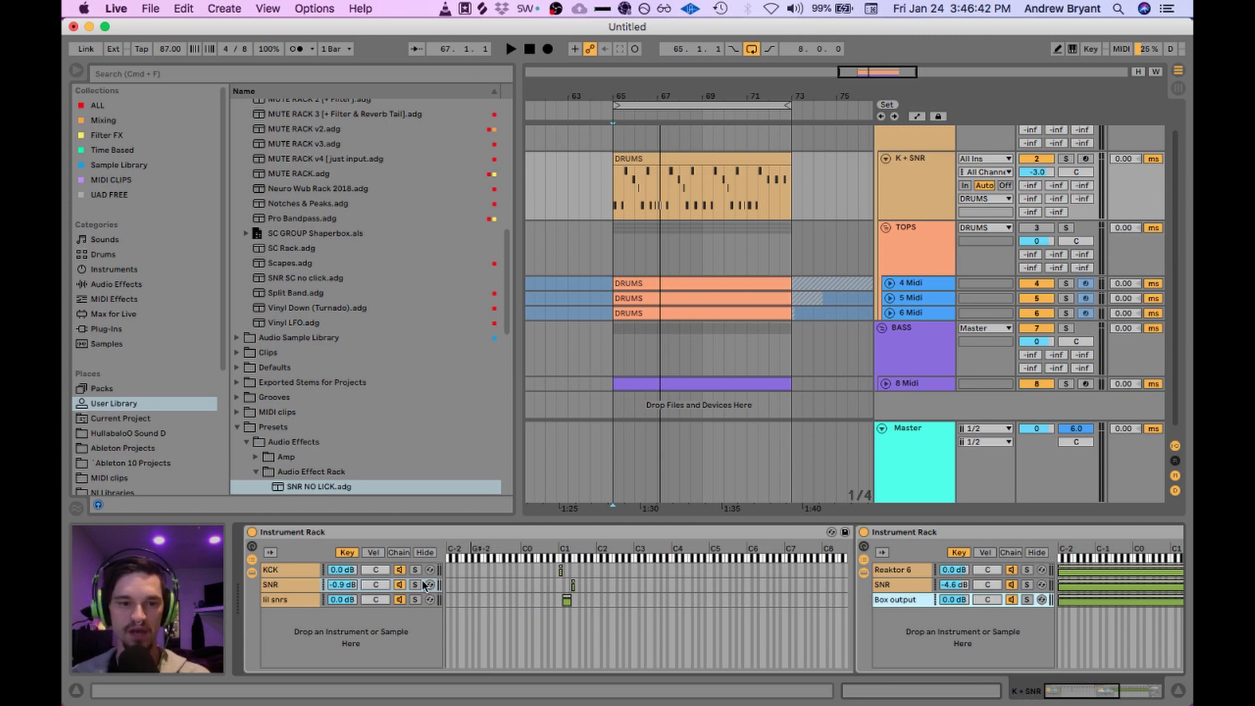
left_click(297, 575)
left_click_drag(1044, 693, 1090, 694)
left_click(361, 569)
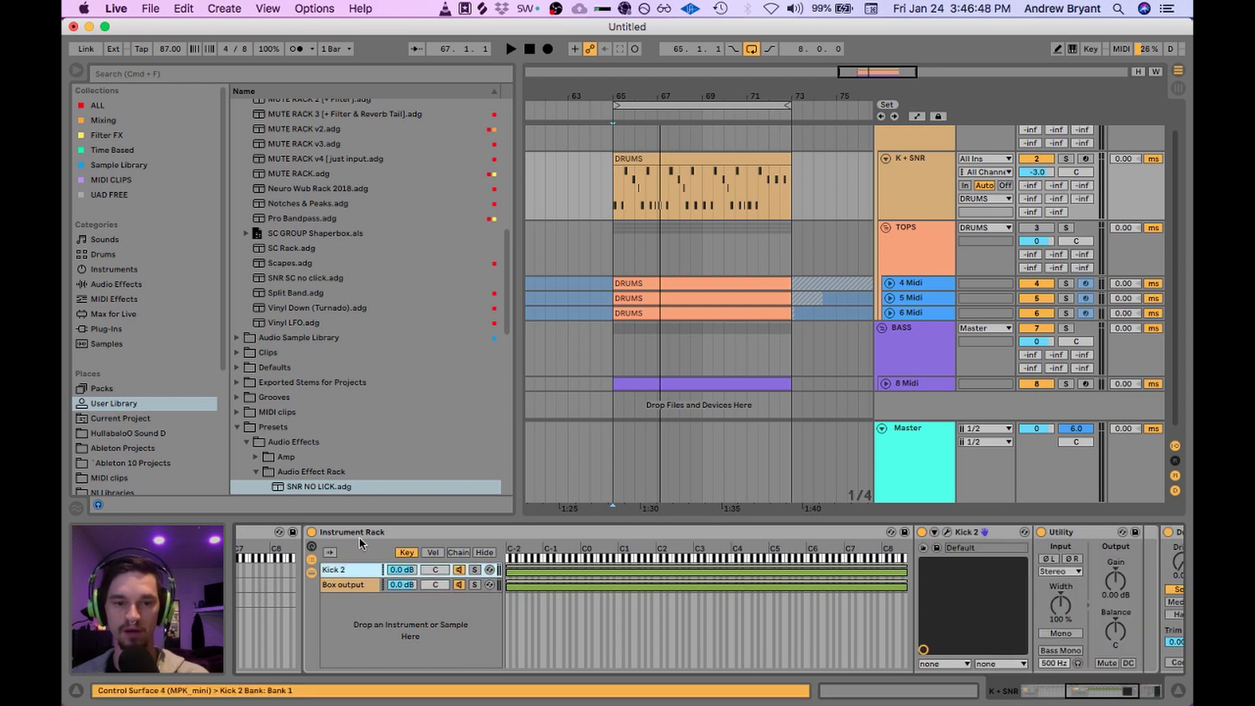
left_click(353, 590)
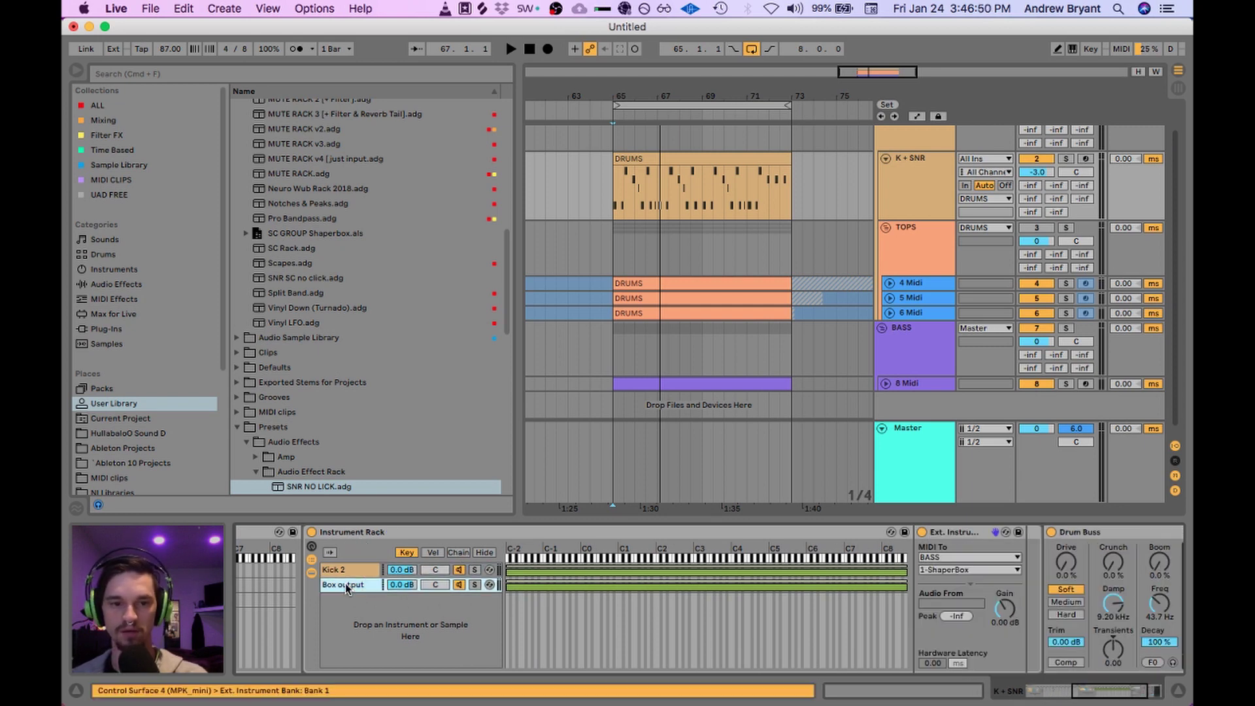
left_click(1084, 690)
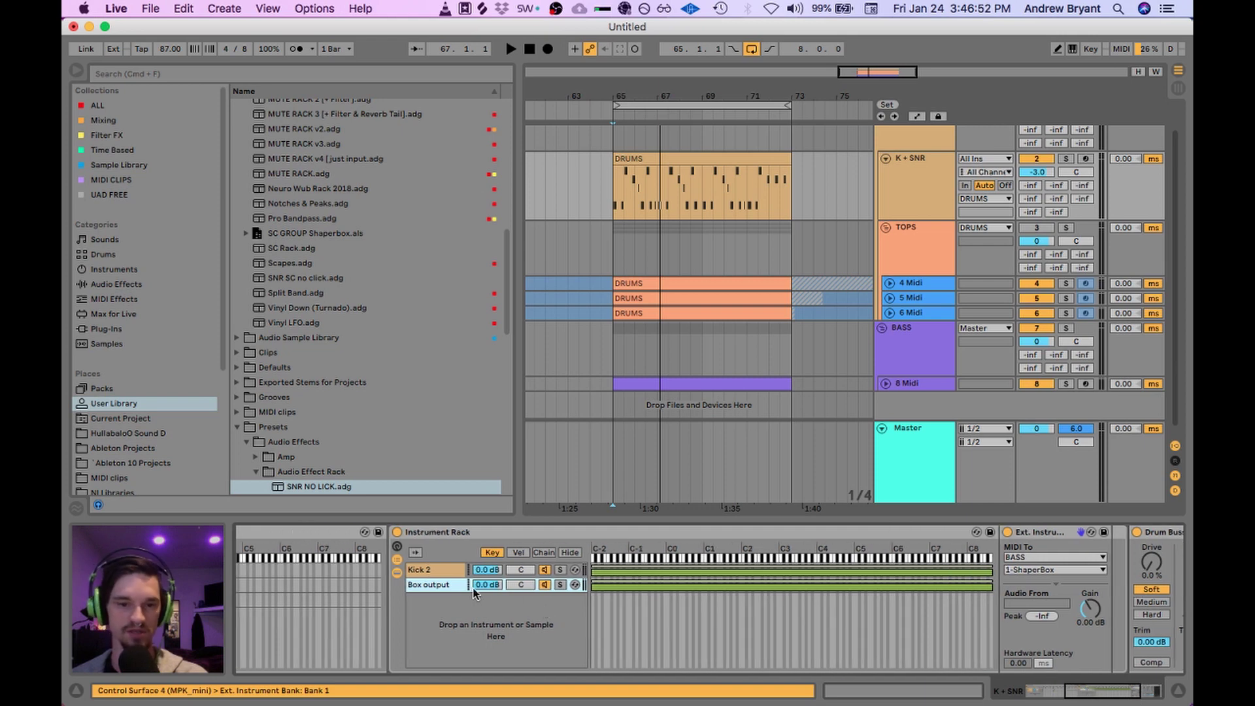
key("BackSpace")
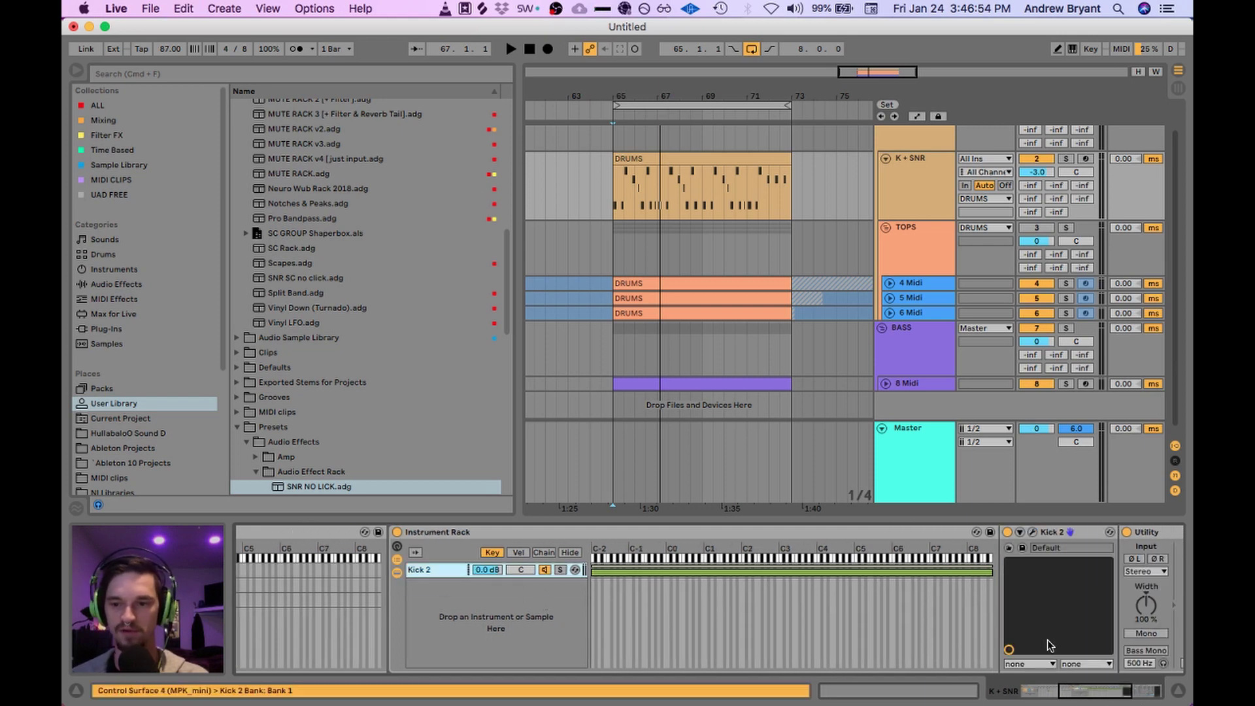
right_click(768, 534)
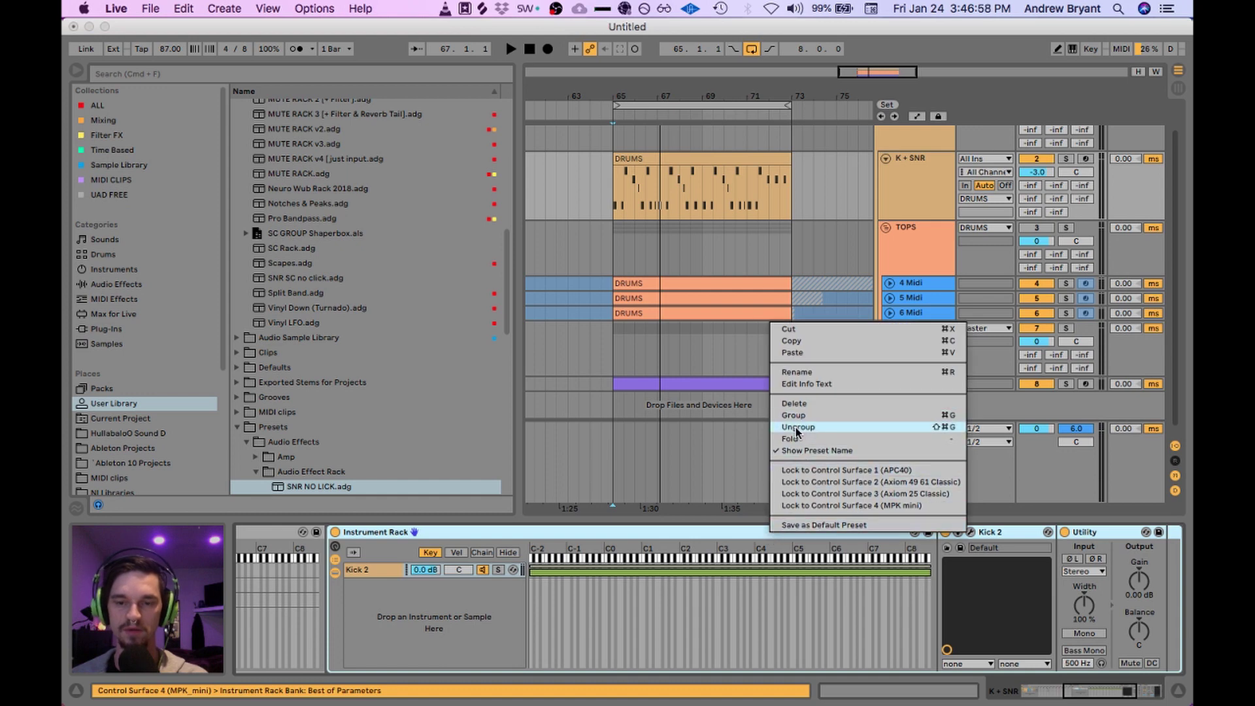
left_click(797, 427)
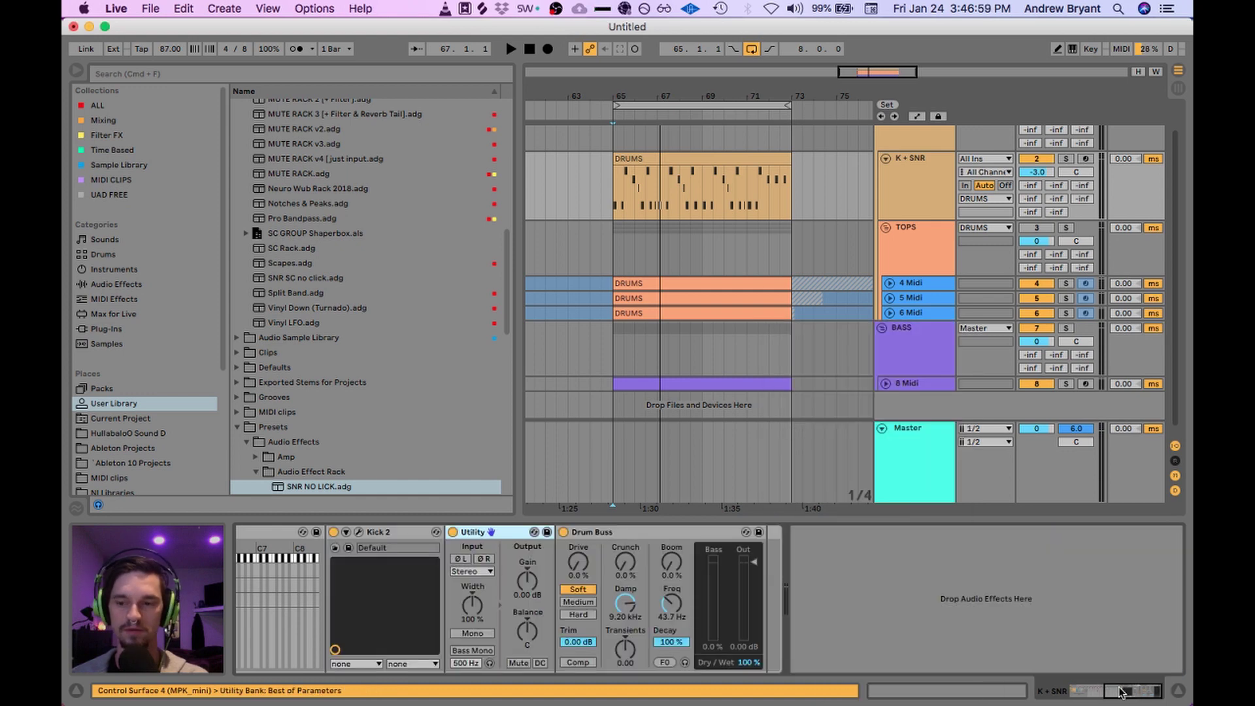
Step: Review the Reaktor 6 and SNR chains in the SNR chain's nested rack and delete its Box output chain
left_click_drag(1120, 691, 1061, 691)
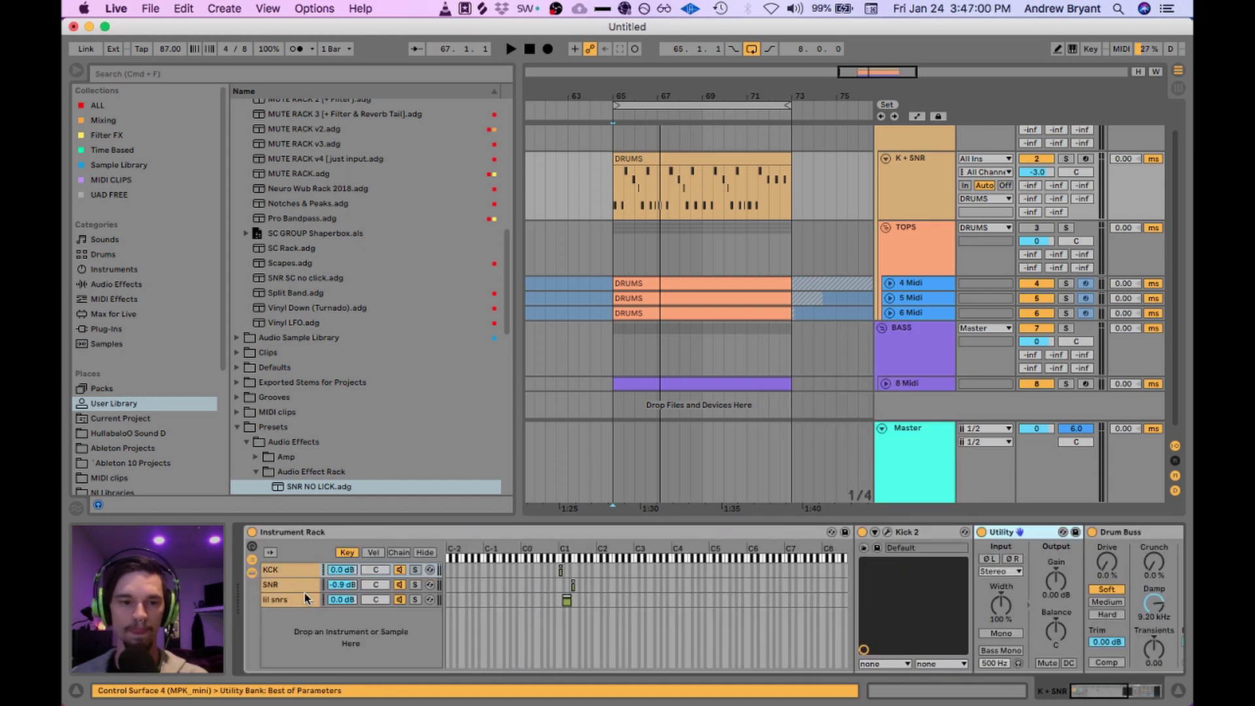
right_click(900, 532)
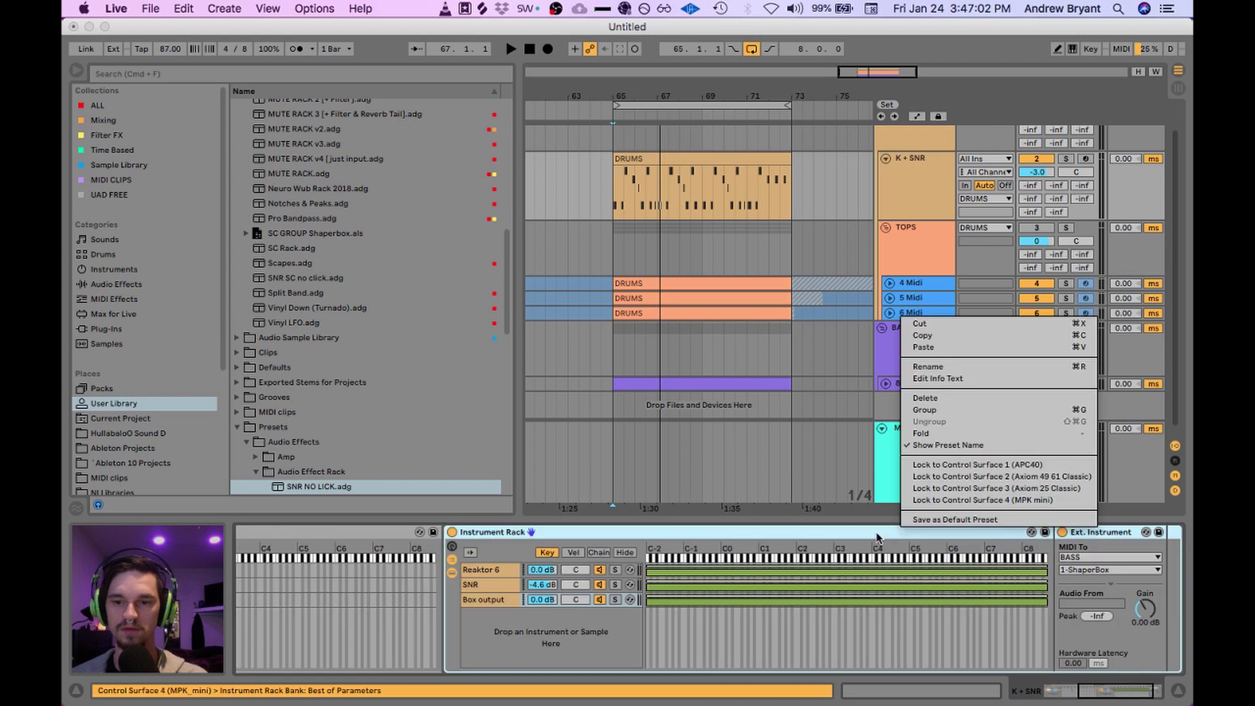
left_click(514, 600)
left_click(484, 590)
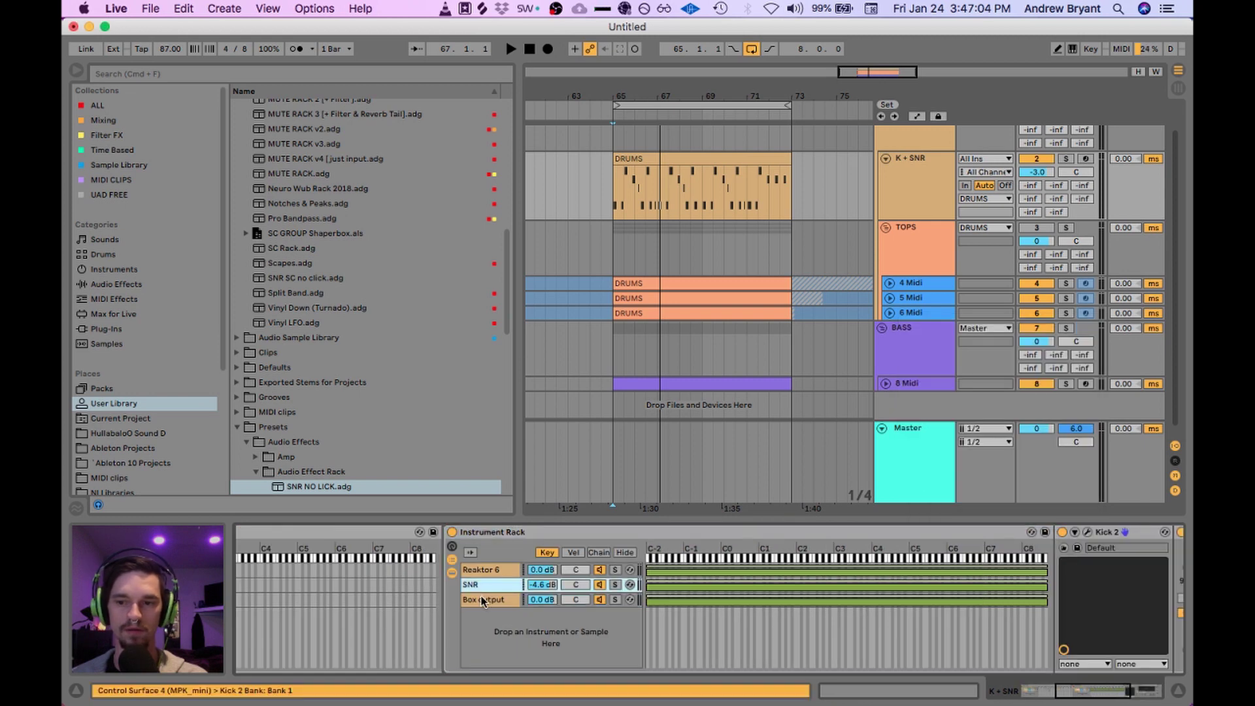
left_click(488, 571)
left_click(493, 586)
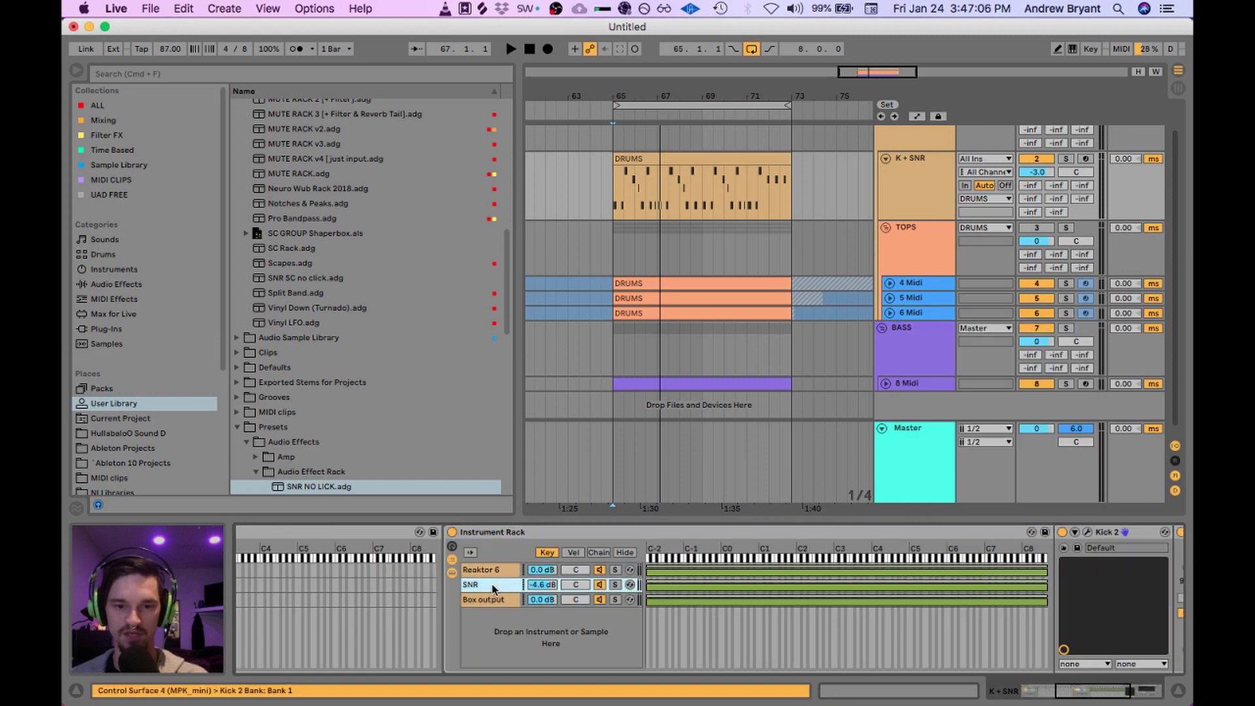
left_click(494, 571)
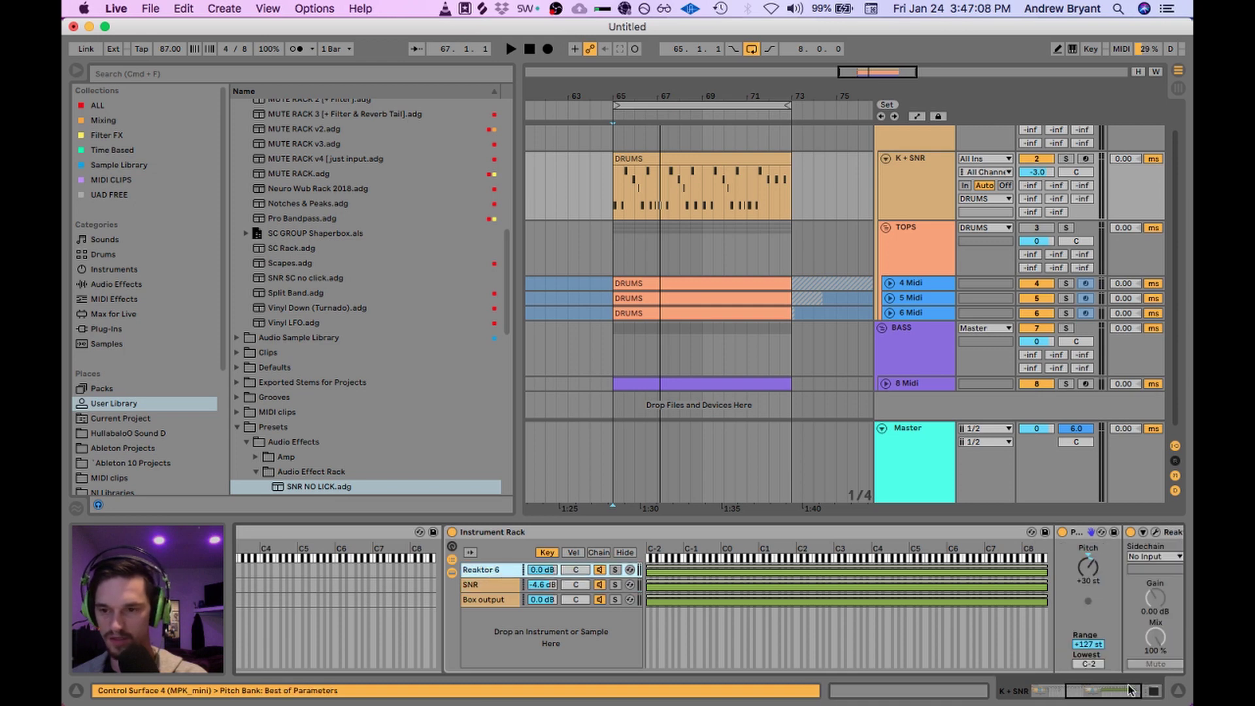
mouse_move(1118, 696)
left_mouse_down()
mouse_move(1140, 698)
mouse_move(1124, 696)
left_mouse_up()
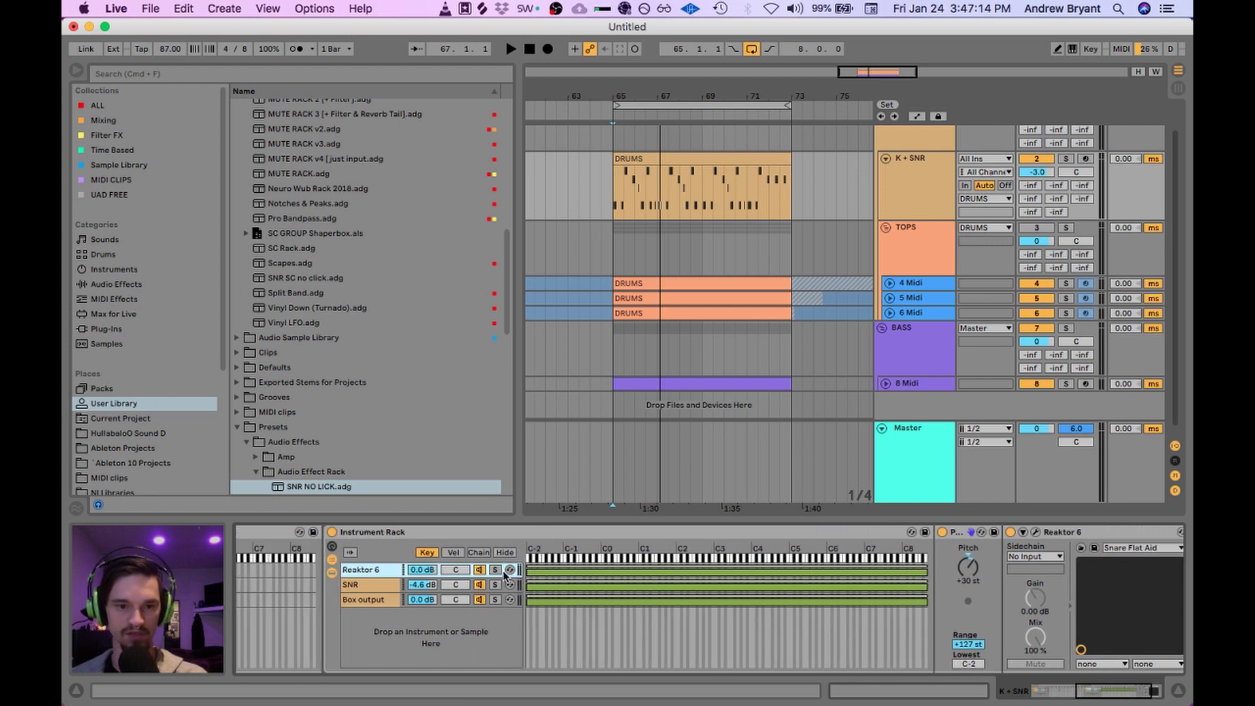
left_click(361, 586)
left_click(361, 601)
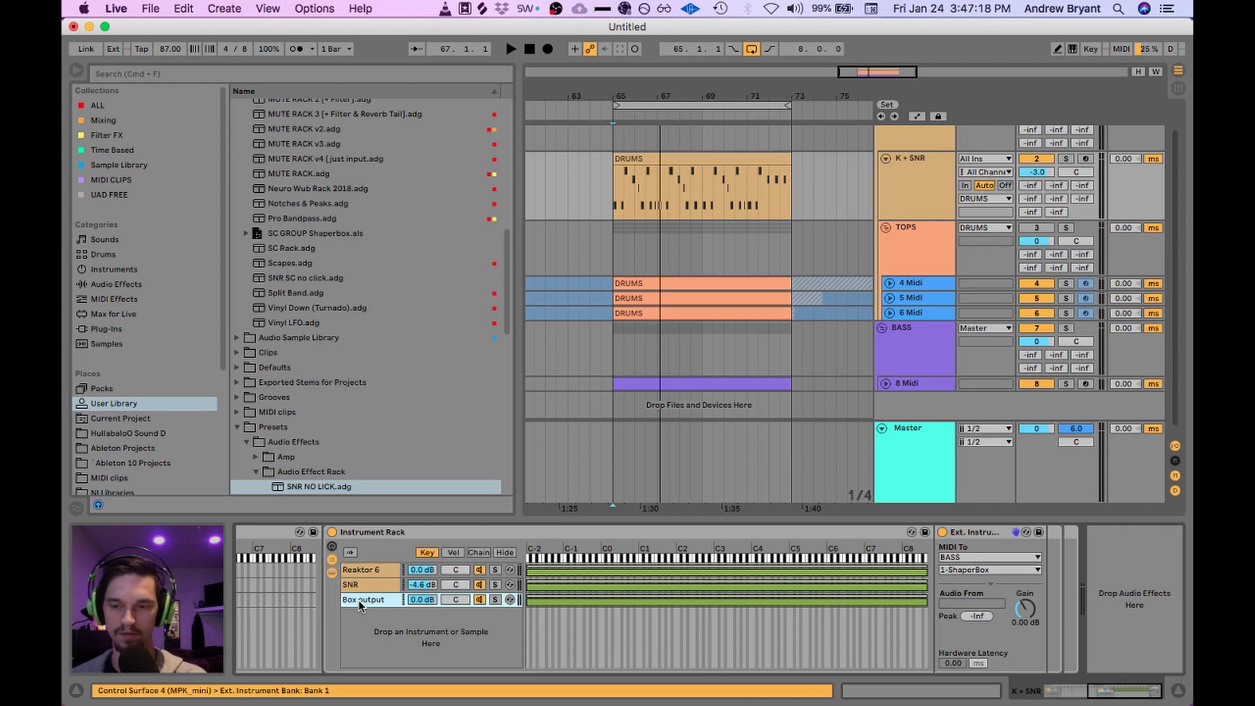
key("BackSpace")
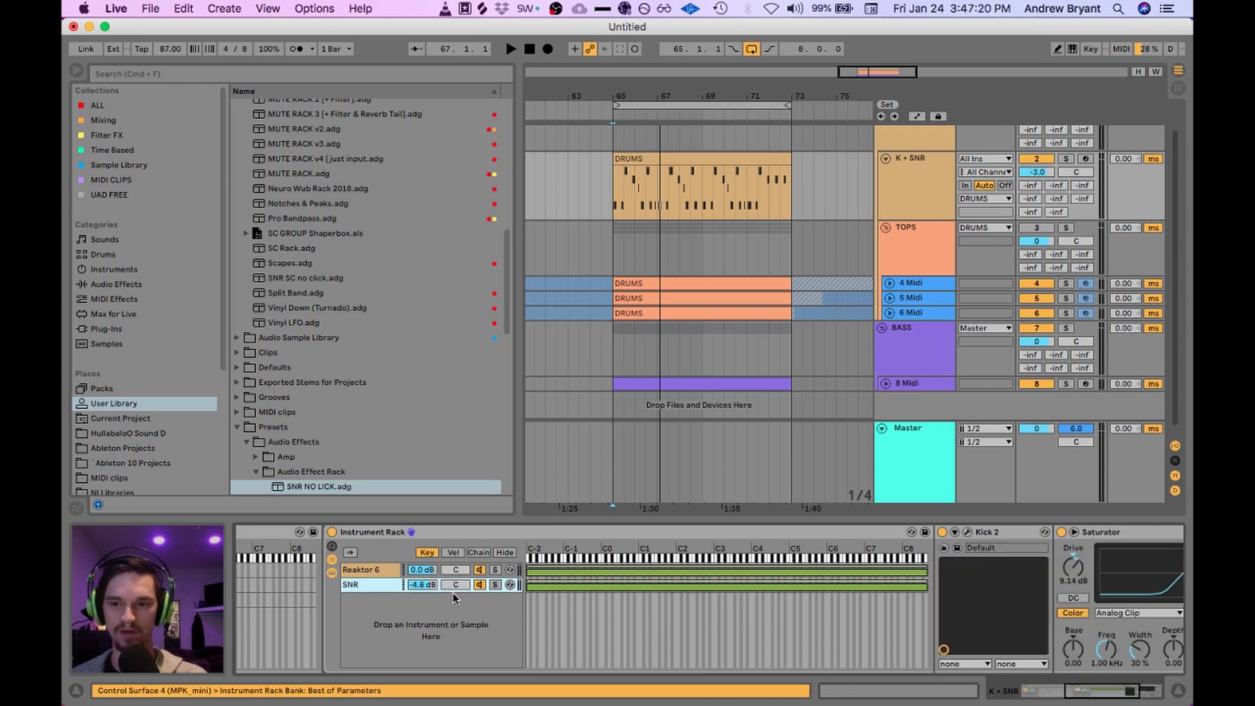
left_click_drag(1125, 680, 971, 688)
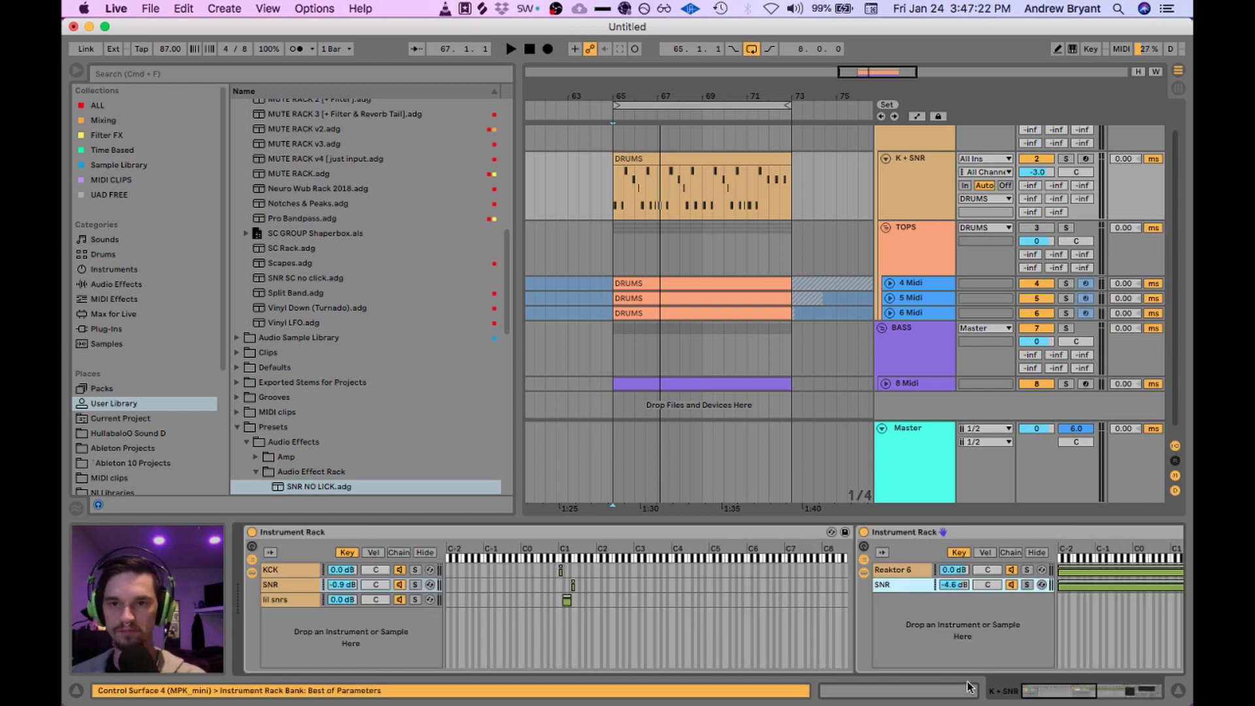
Step: Play the loop from bar 65 with the BASS group soloed, and replay it briefly with the solo removed
left_click(907, 340)
left_click(613, 345)
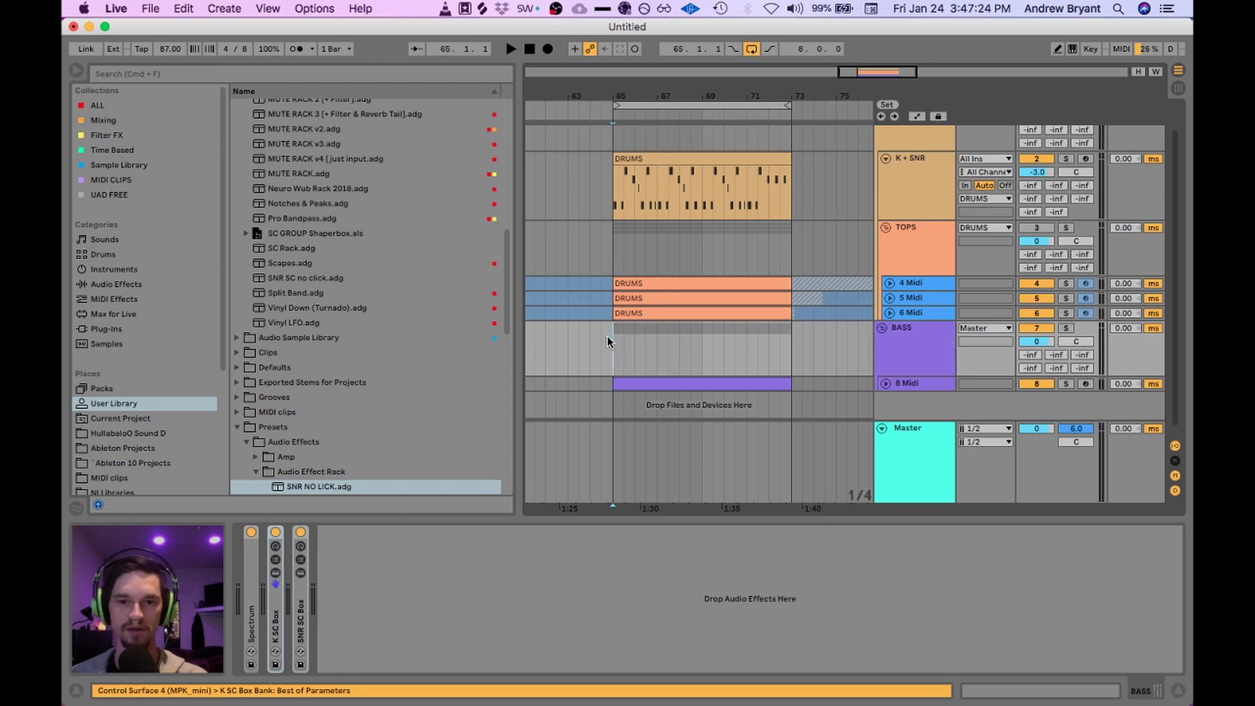
left_click(1066, 329)
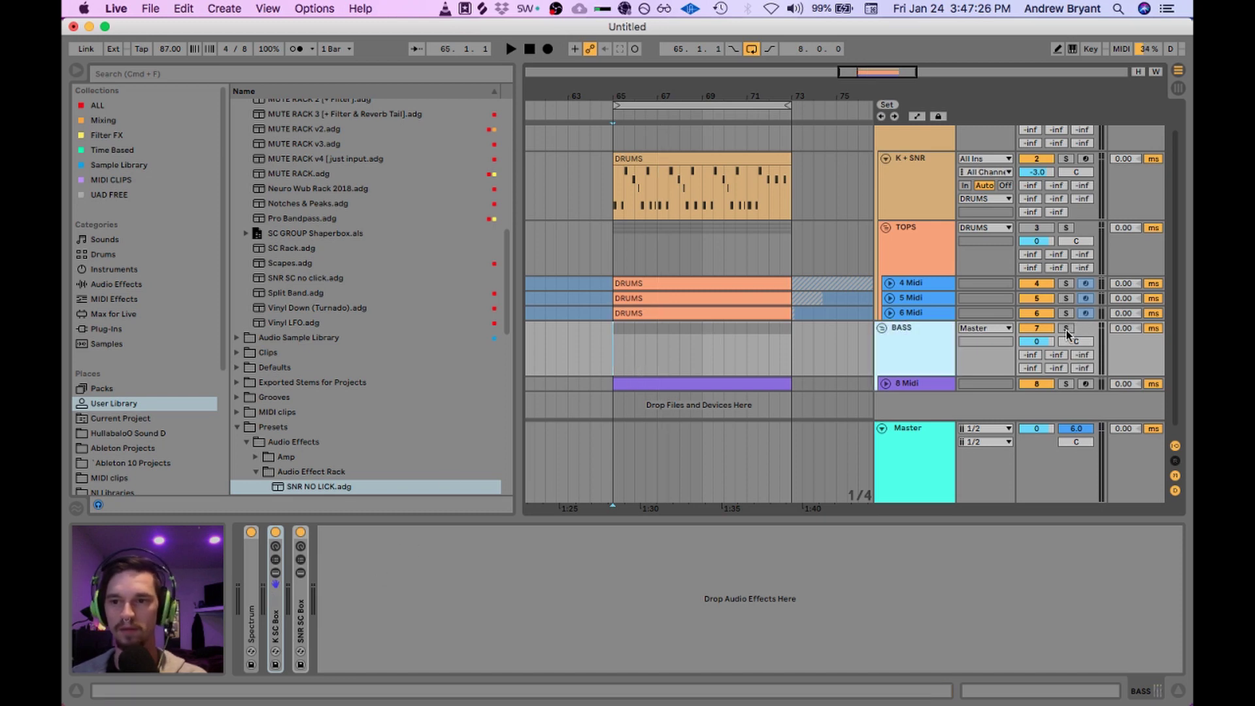
key("space")
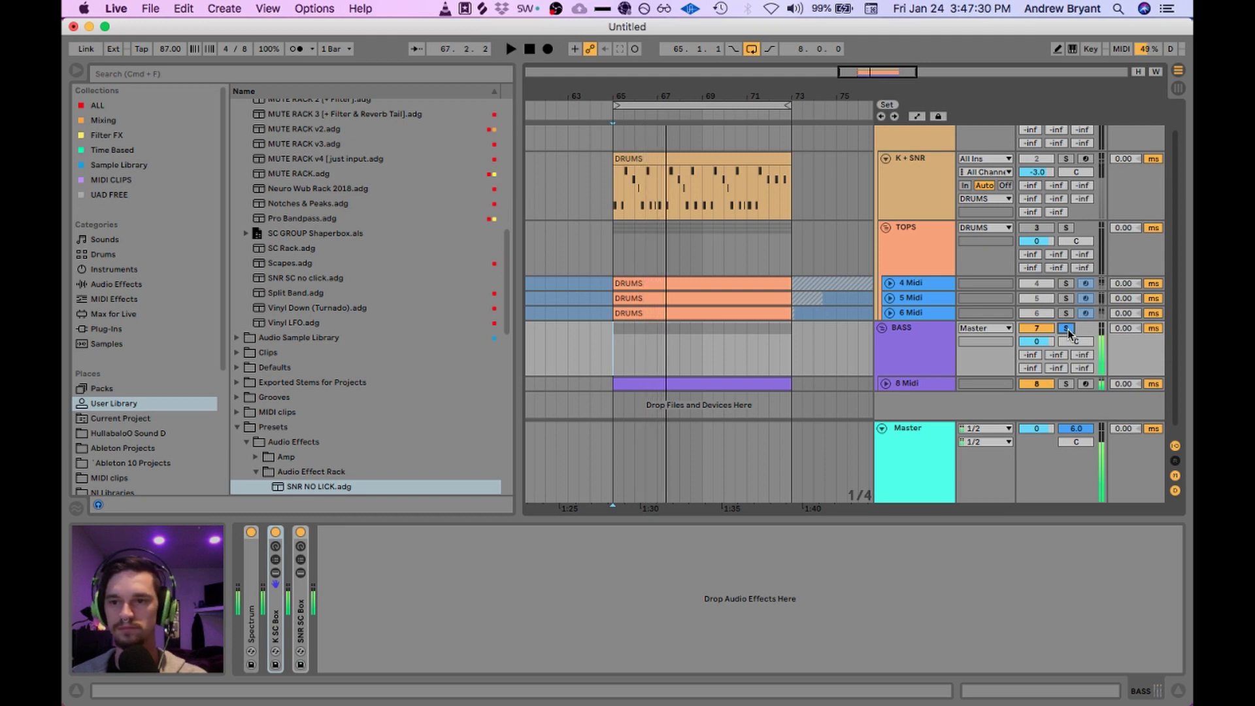
left_click(1067, 330)
key("space")
key("space")
key("space")
Step: Compare the device chains of the BASS group, DRUMS group, K + SNR track and TOPS group
left_click(920, 340)
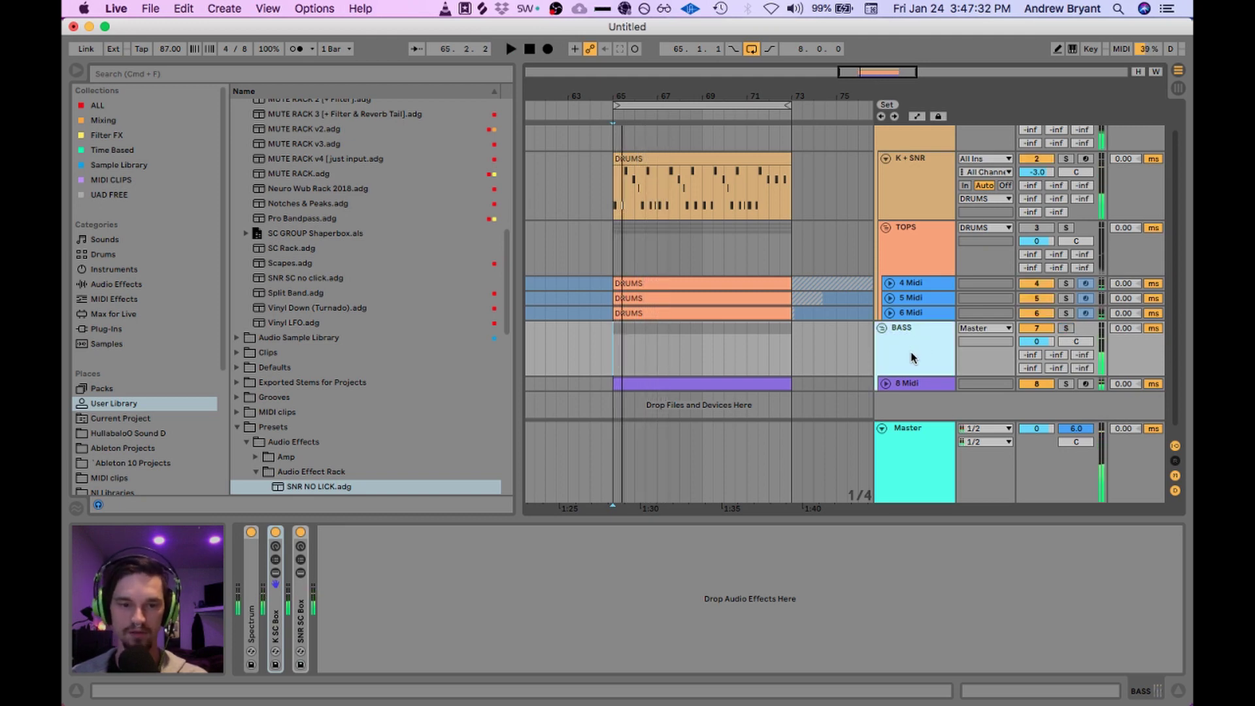
scroll(926, 196, "up", 1)
left_click(918, 158)
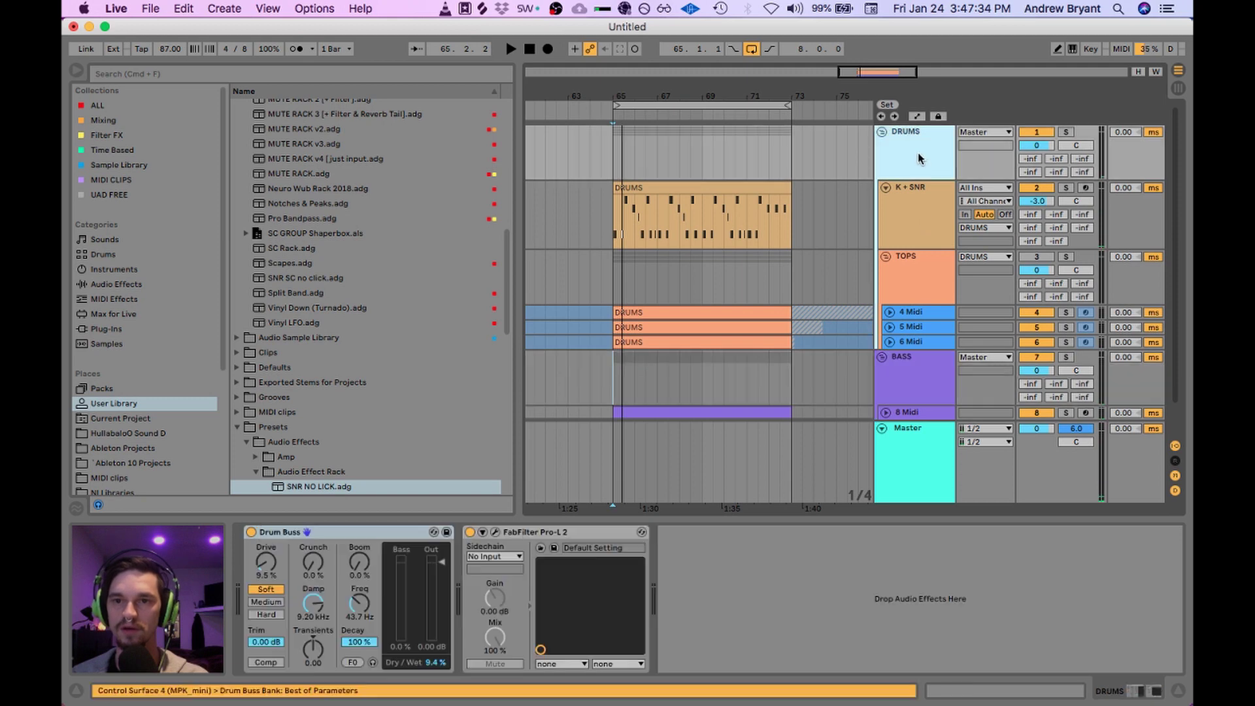
left_click(918, 228)
left_click(914, 160)
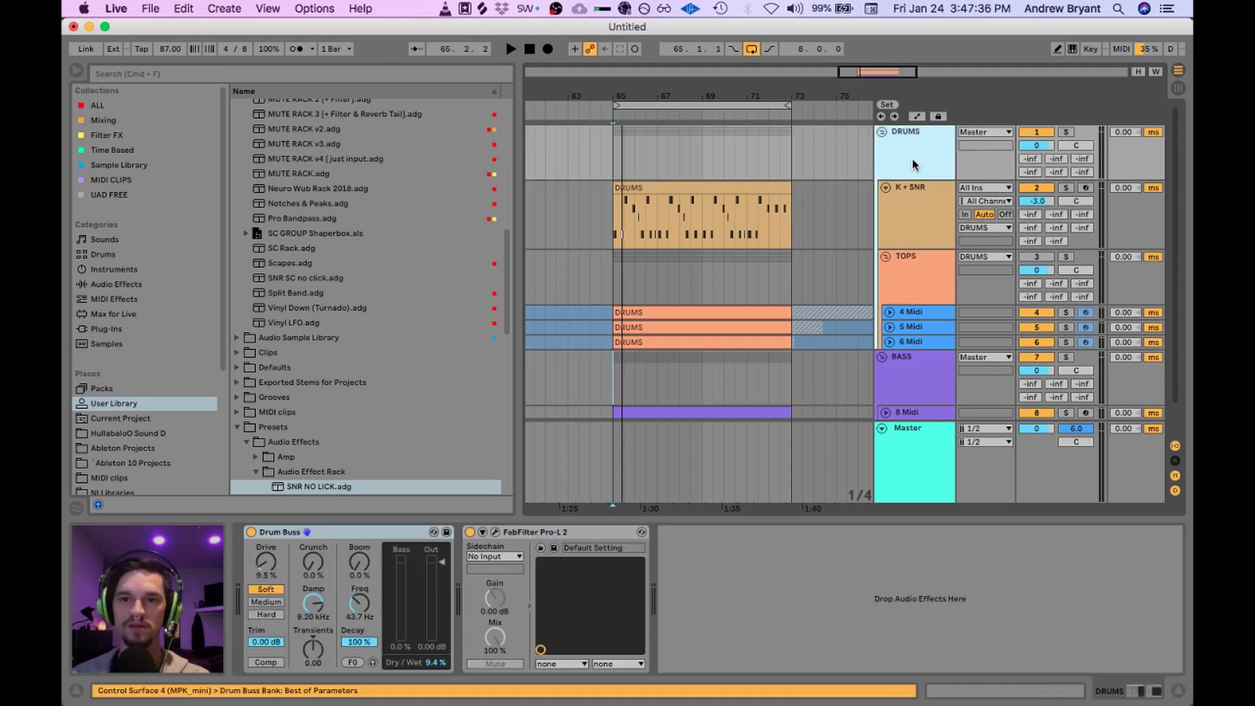
left_click(908, 196)
left_click(911, 164)
left_click(913, 258)
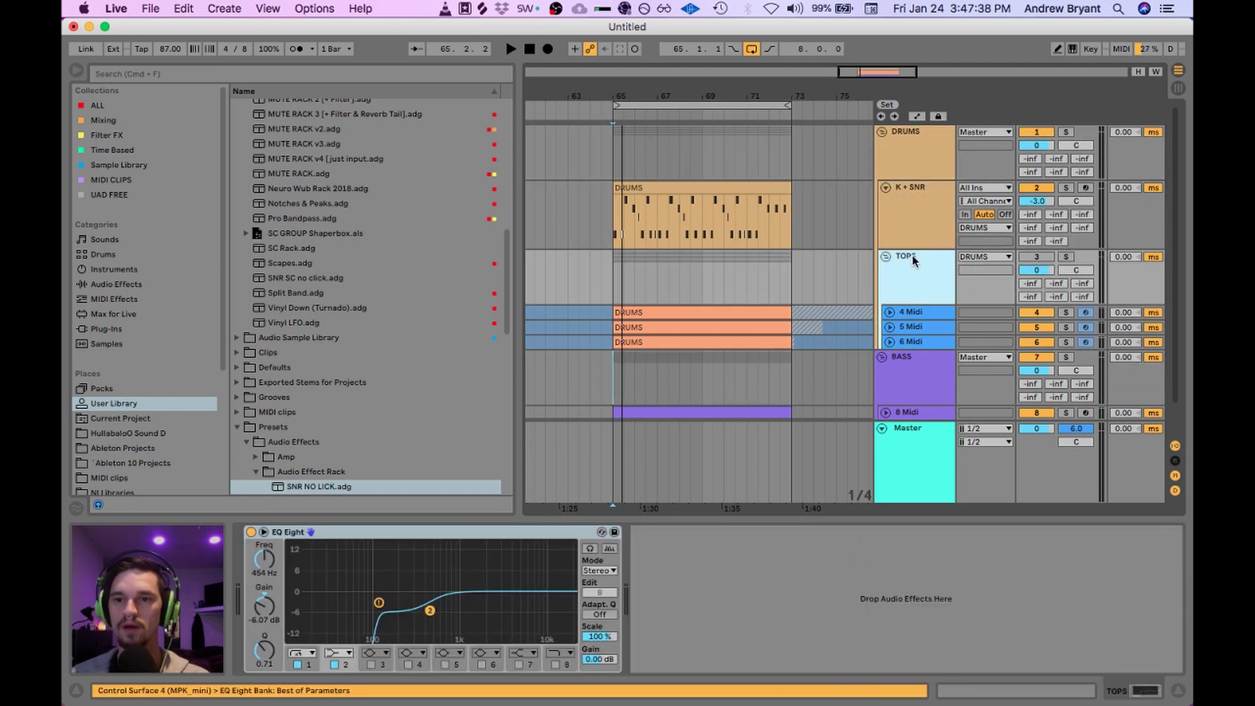
left_click(915, 174)
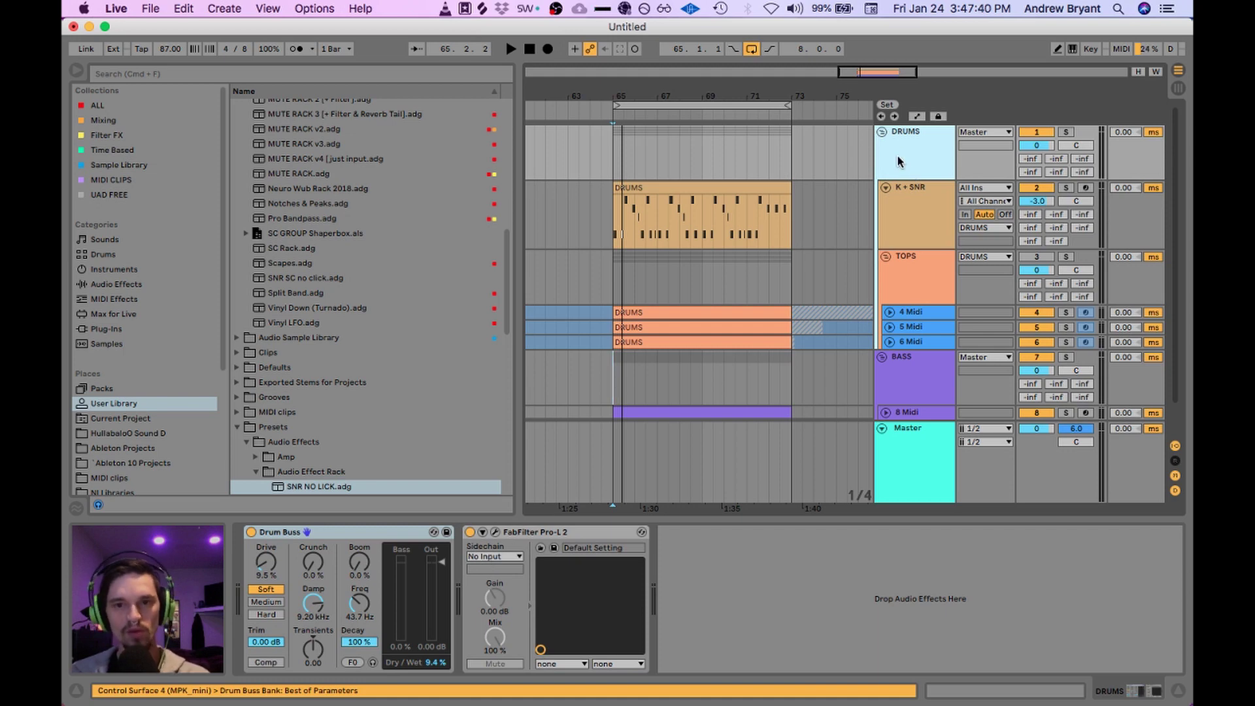
Step: Group the Kick 2 device in the K + SNR track's KCK chain into an Instrument Rack and create an empty second chain
left_click(907, 223)
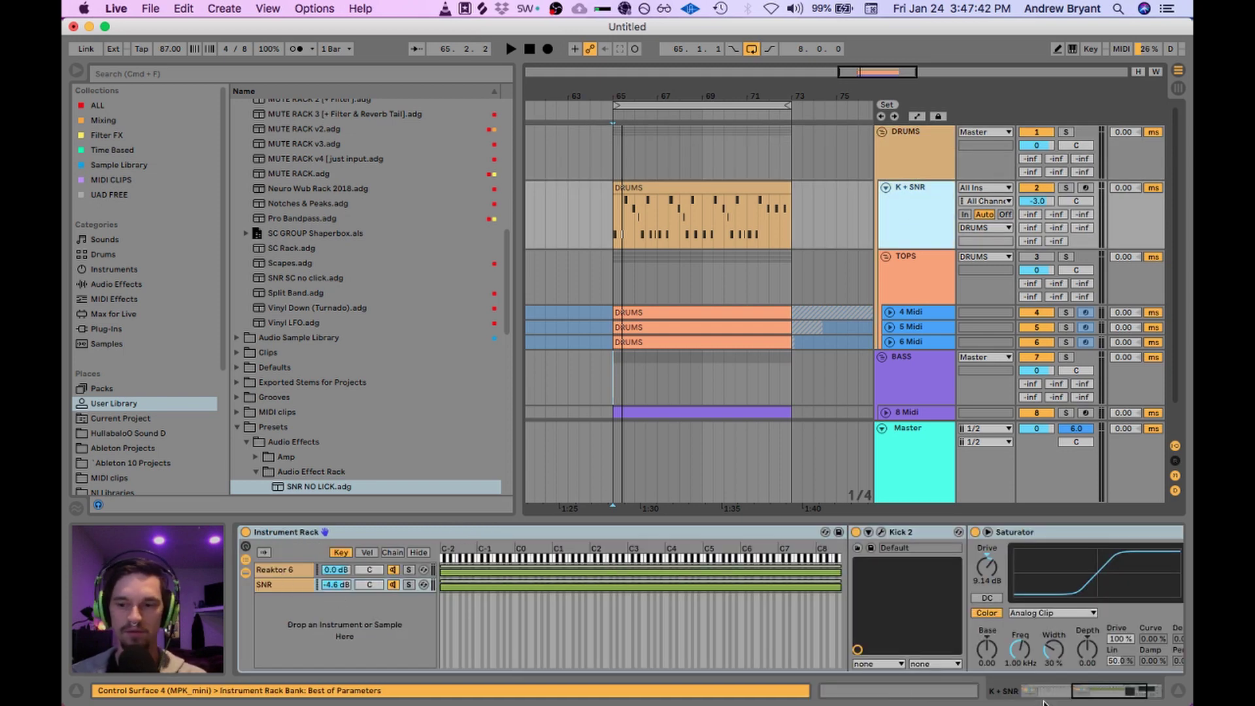
left_click_drag(1078, 691, 998, 690)
left_click(318, 572)
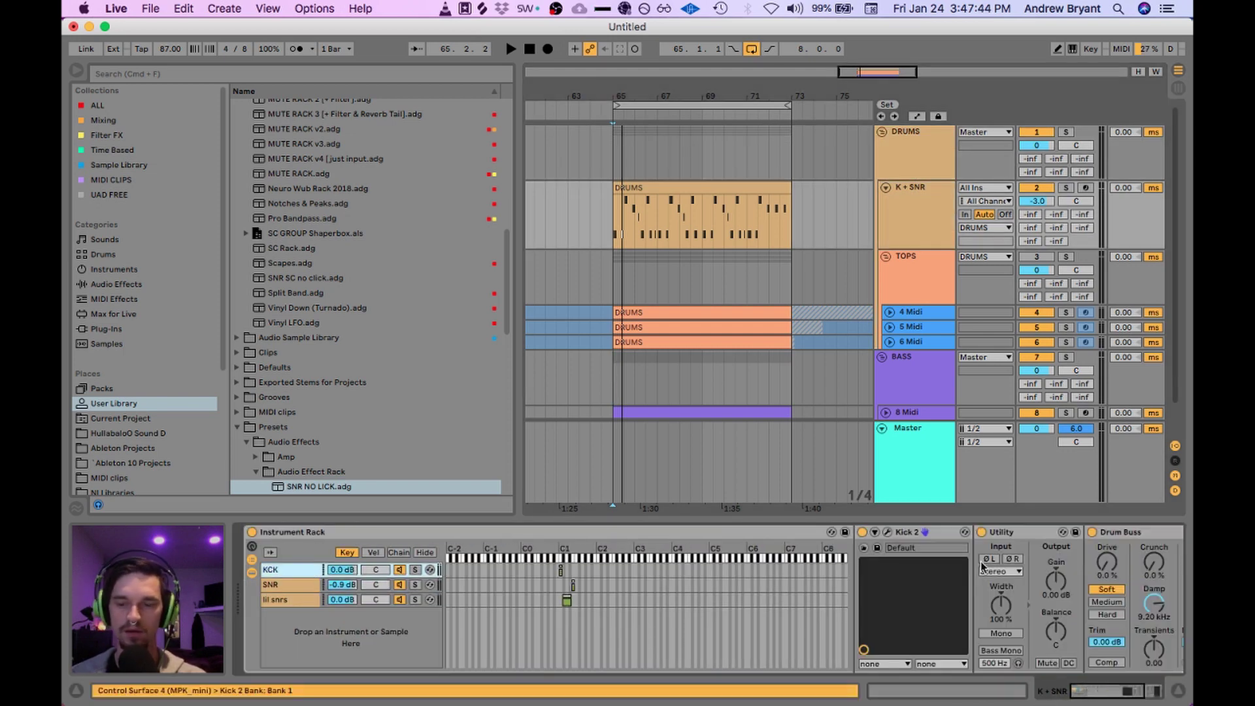
left_click(895, 533)
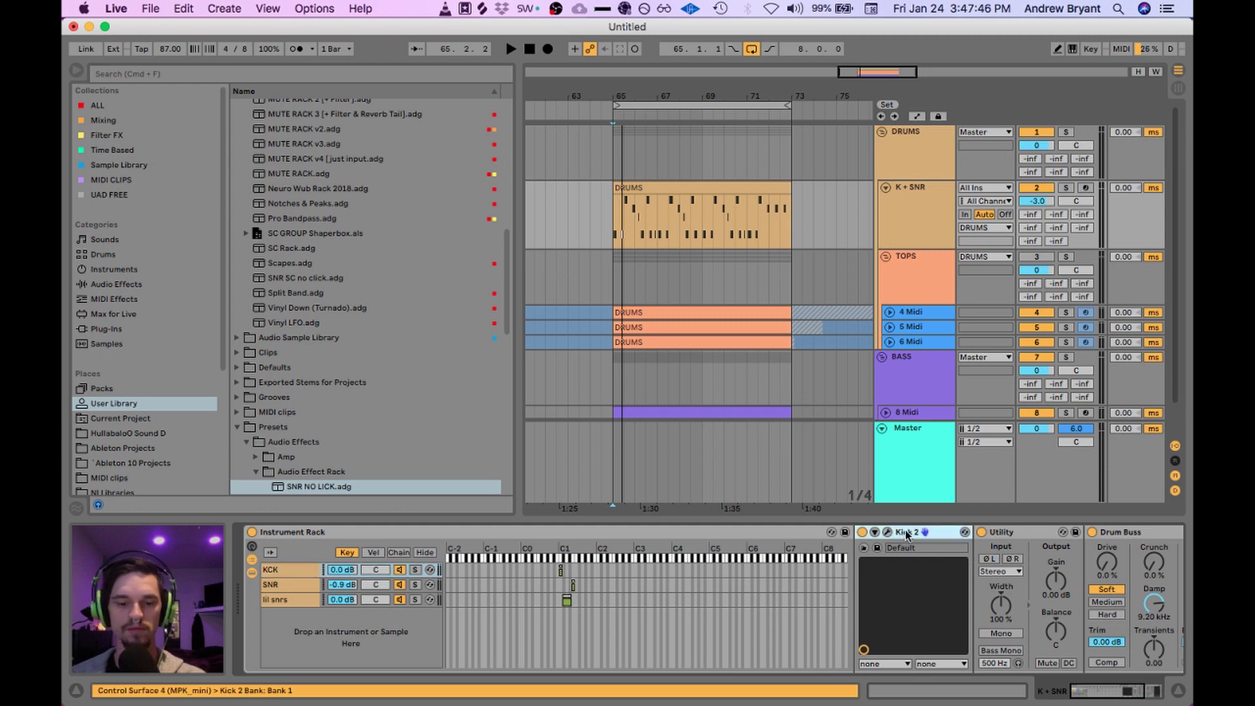
key("super+g")
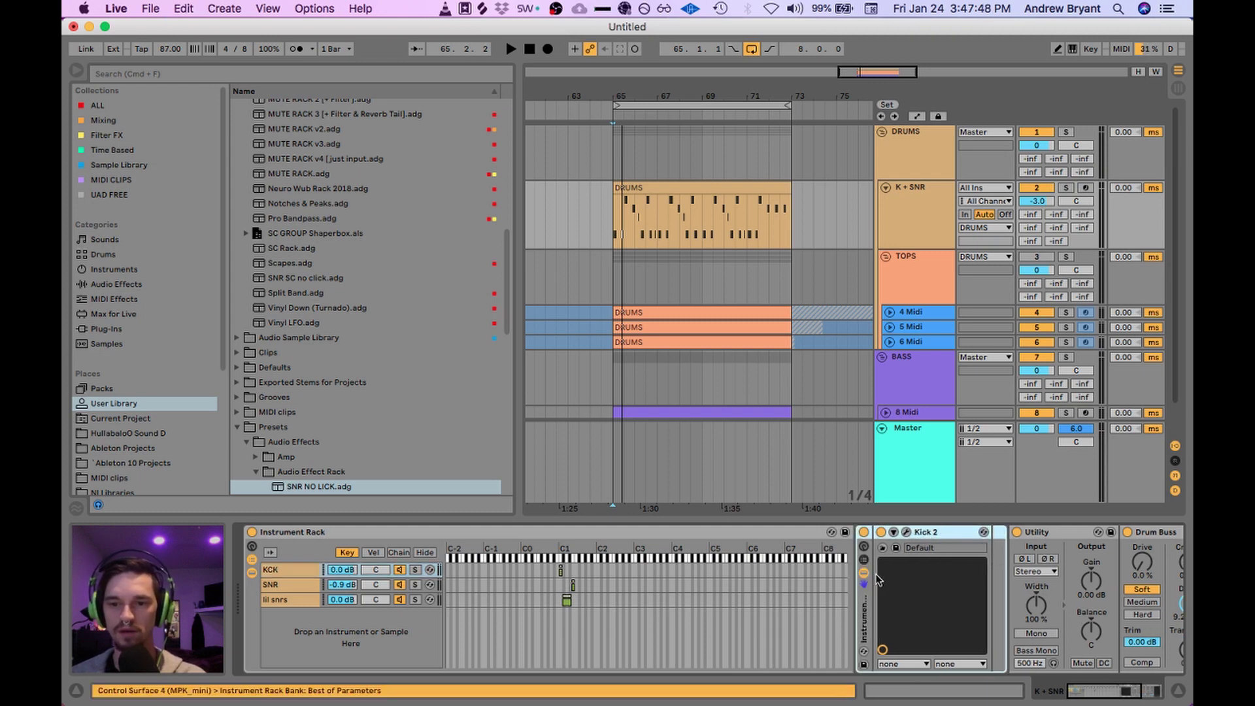
left_click(864, 560)
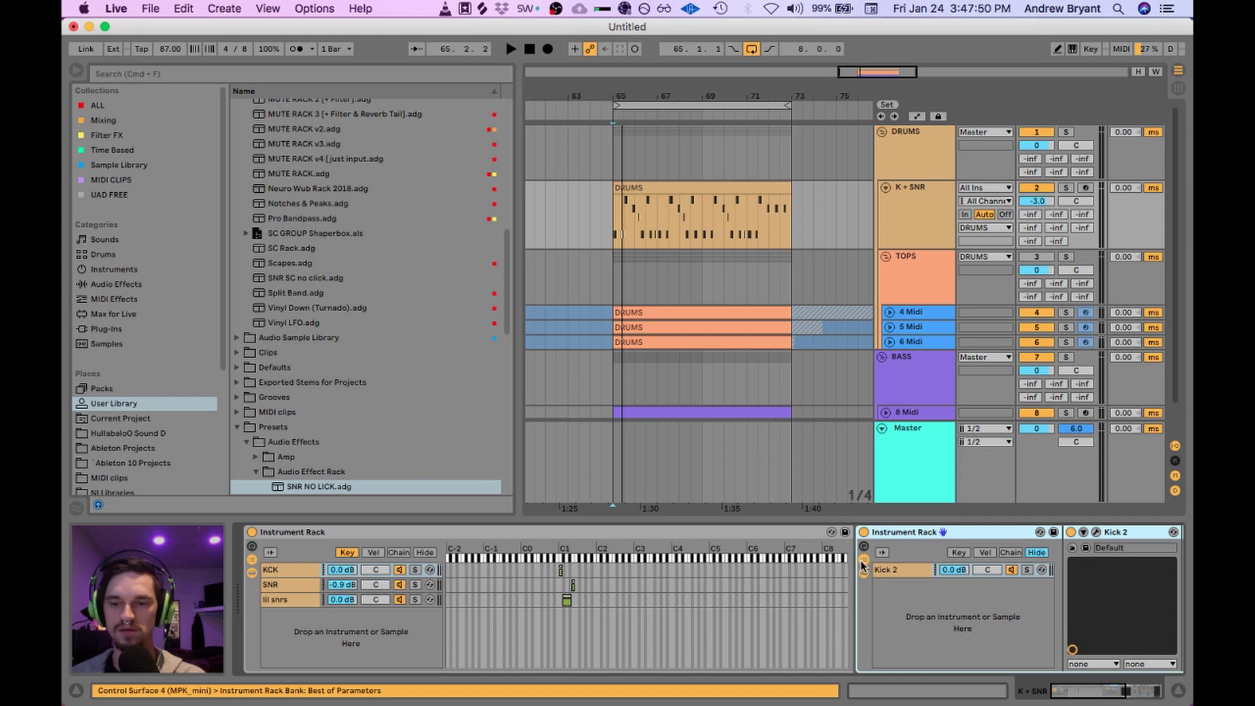
right_click(916, 602)
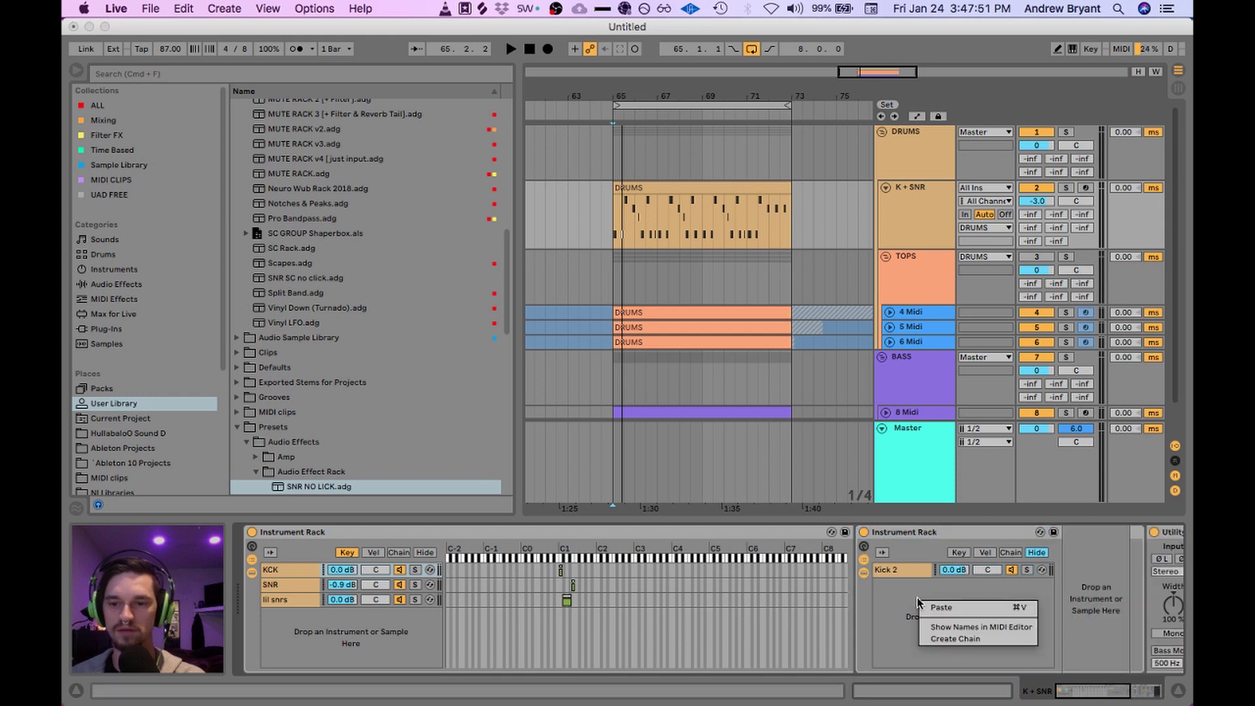
left_click(955, 639)
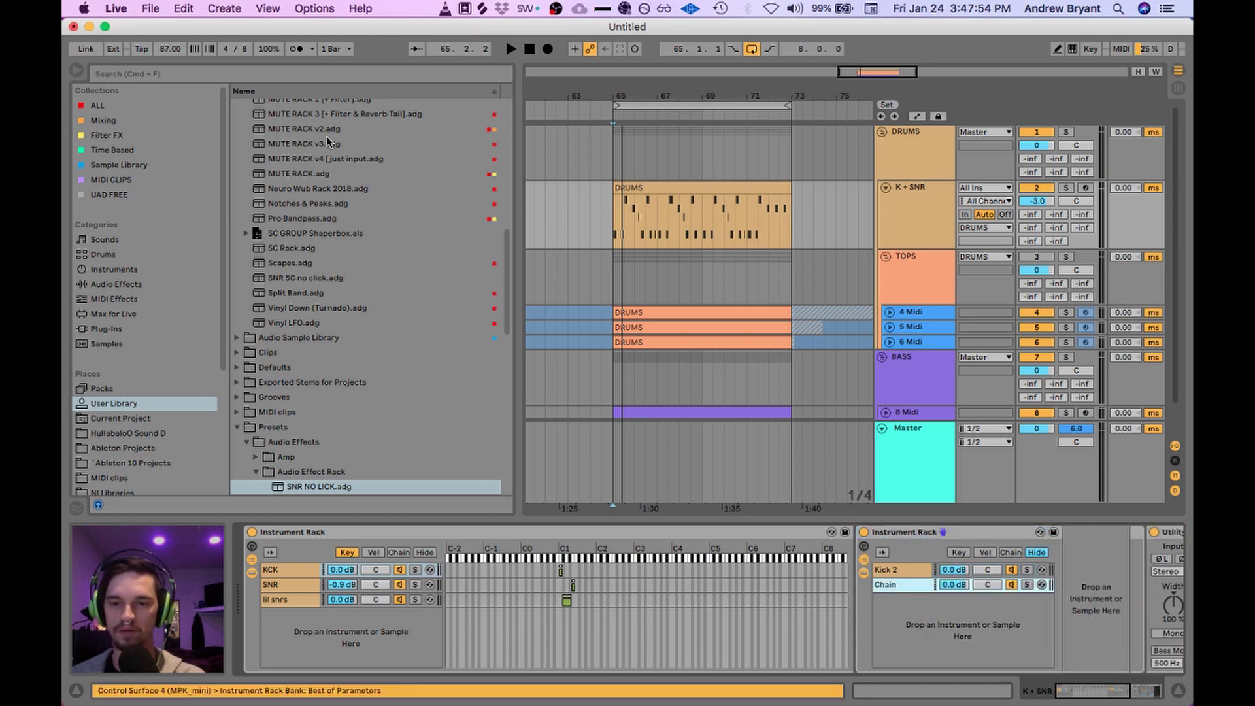
Step: Find External Instrument in the ALL collection by searching "ext" and place it in the KCK rack's empty second chain
left_click(108, 110)
key("super+f")
type("ext")
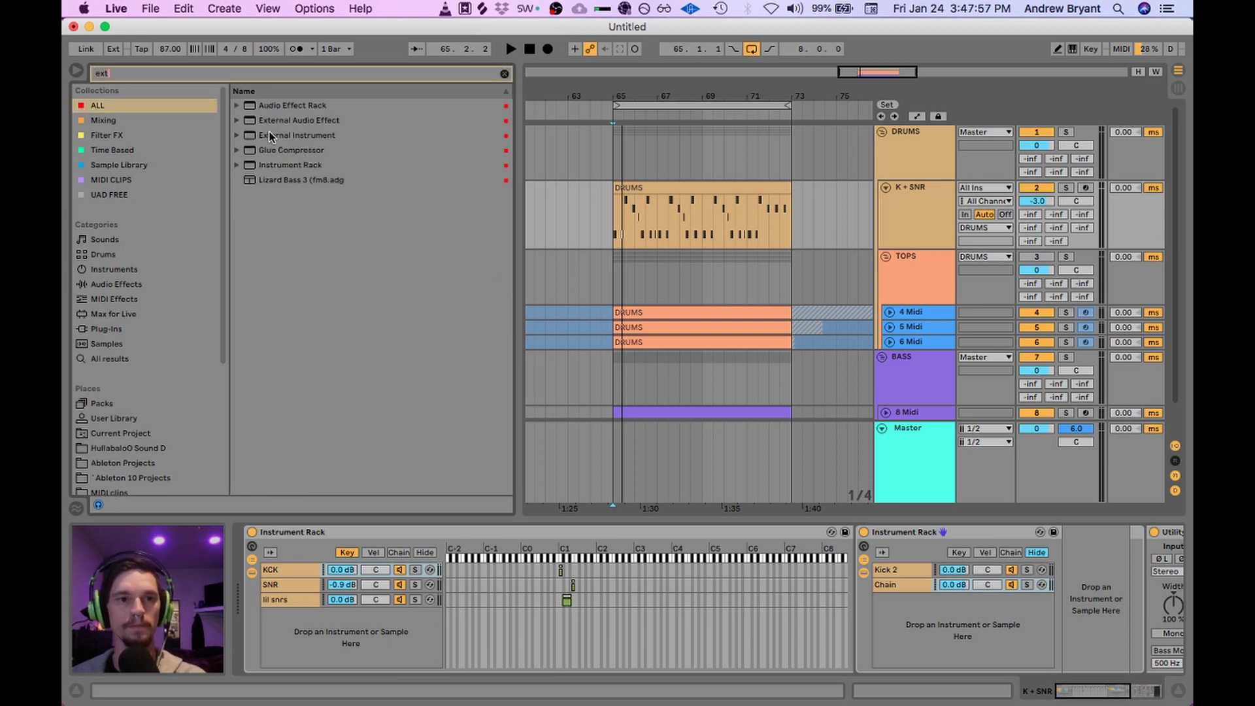
left_click_drag(270, 136, 905, 588)
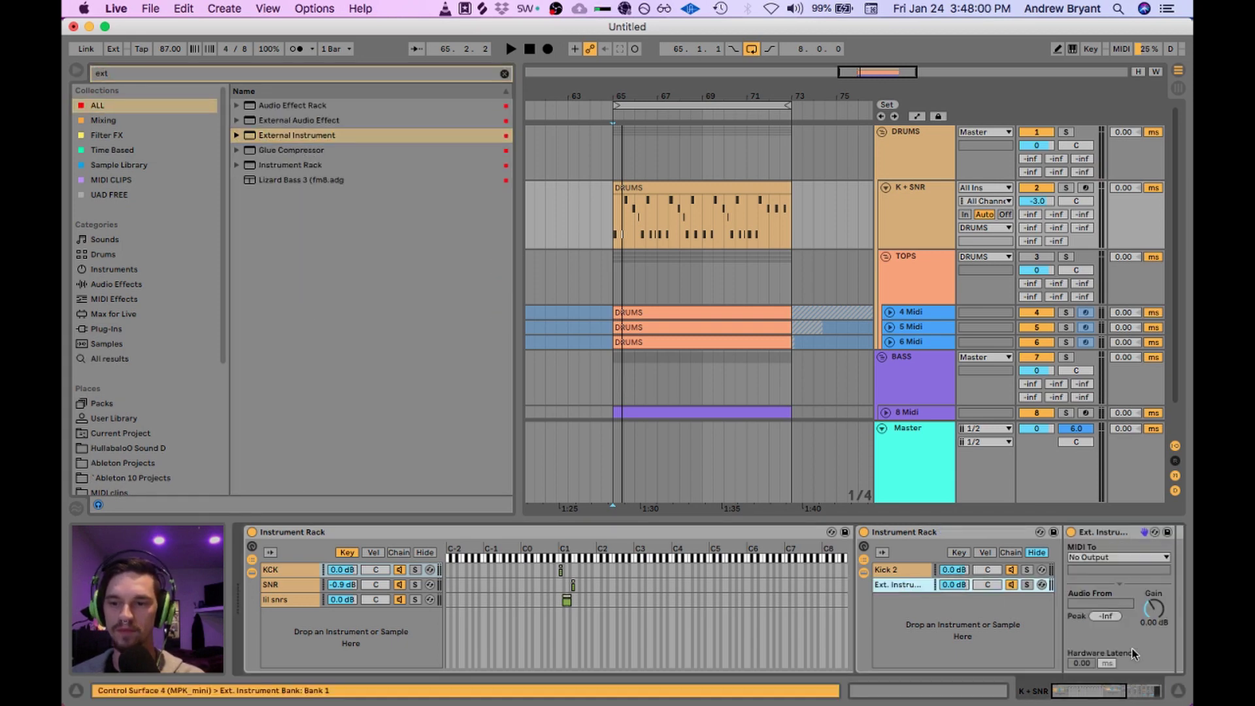
Step: Route the kick chain's External Instrument MIDI to the BASS group, targeting K SC Box | Chain | 1-ShaperBox
left_click_drag(1097, 697, 1122, 697)
left_click(850, 557)
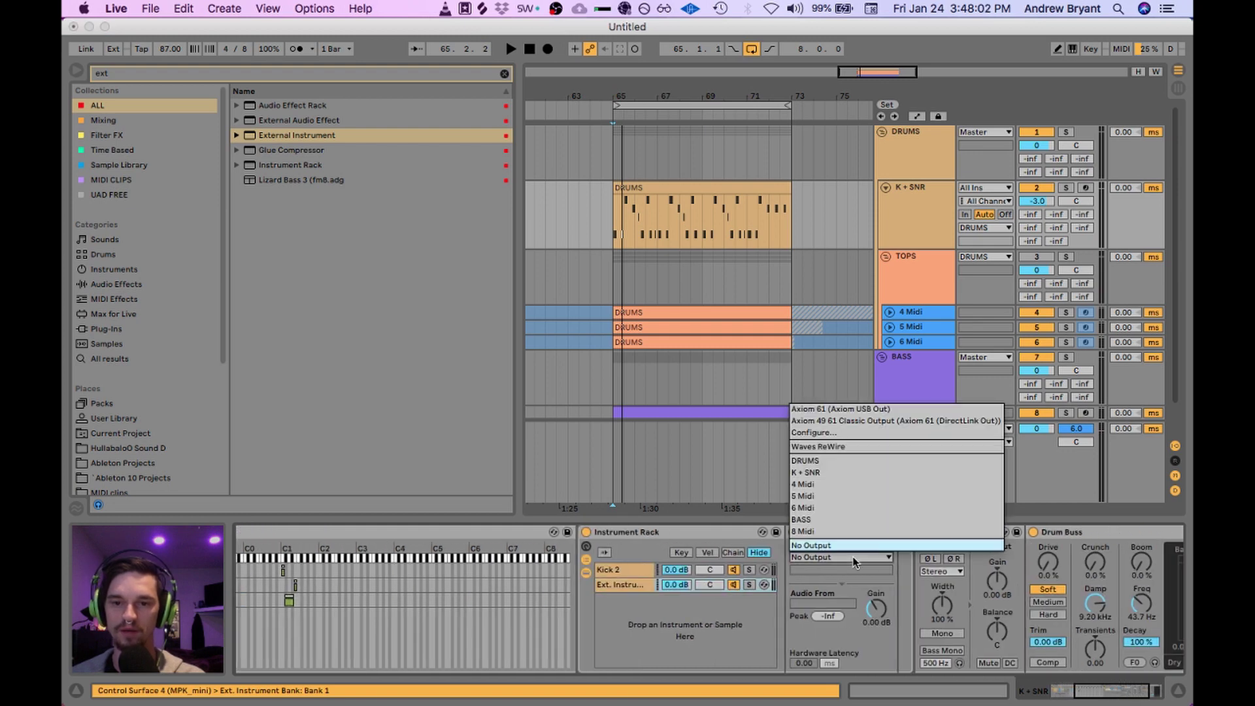
left_click(816, 519)
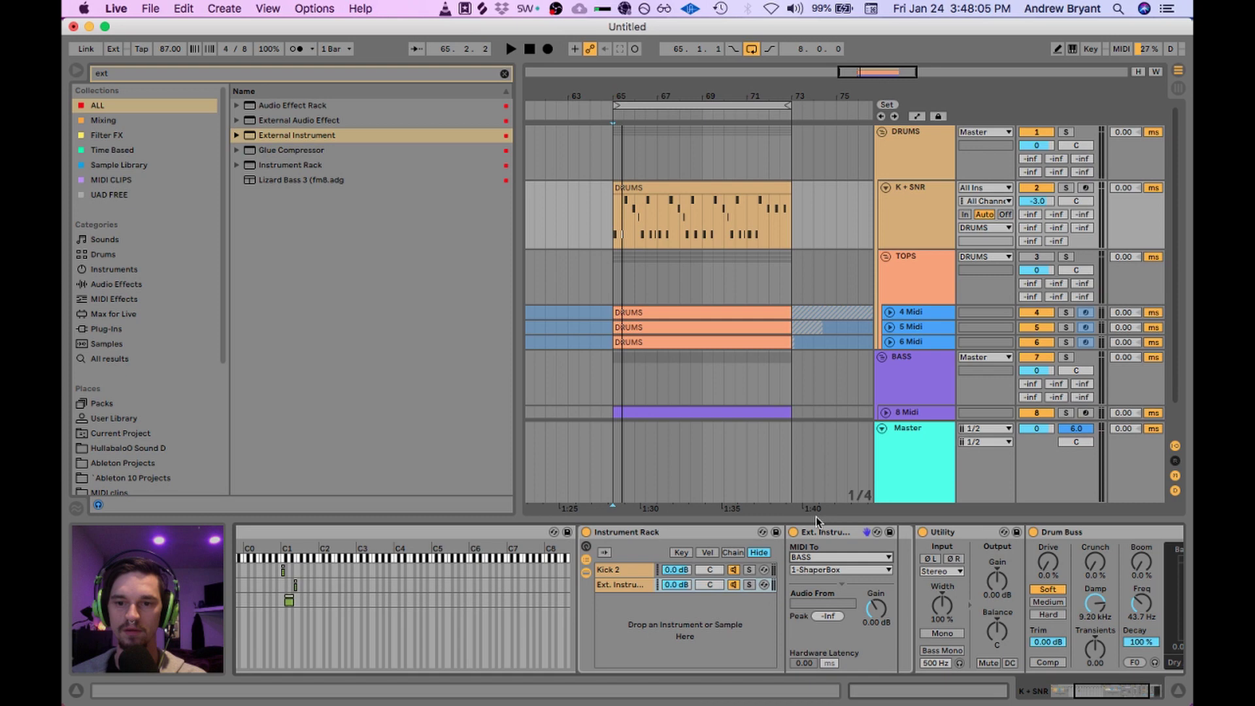
left_click(814, 568)
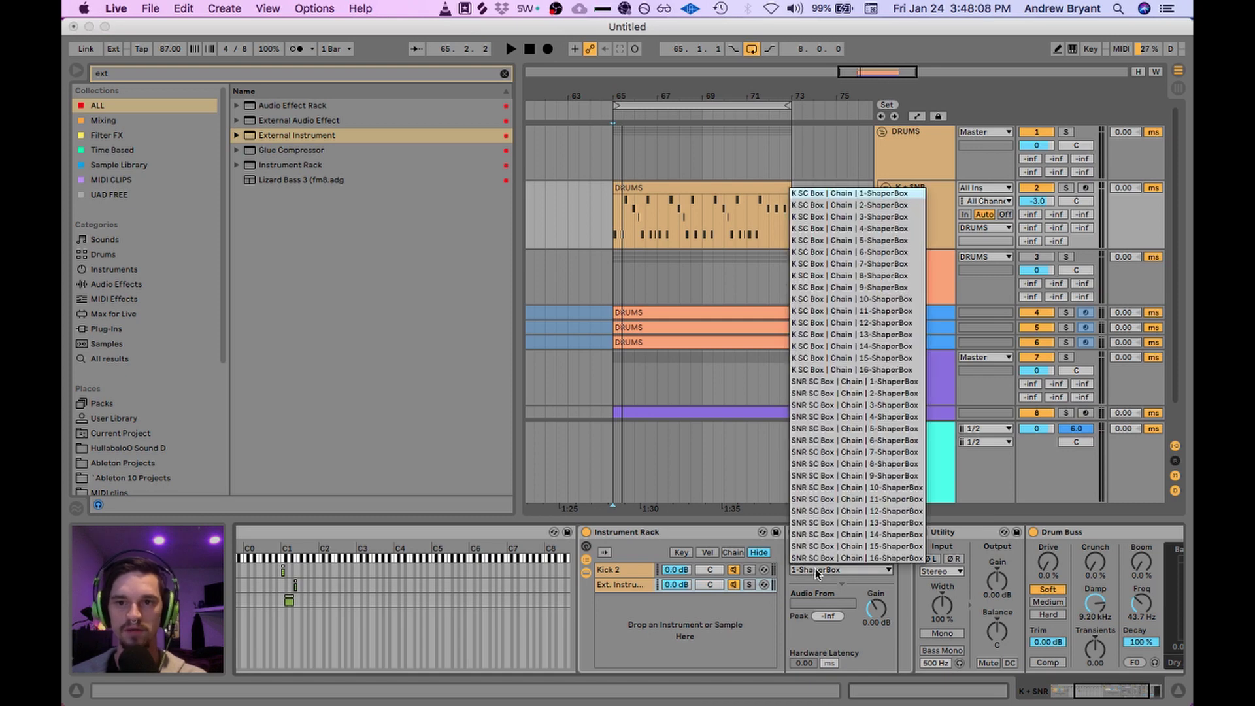
left_click(854, 194)
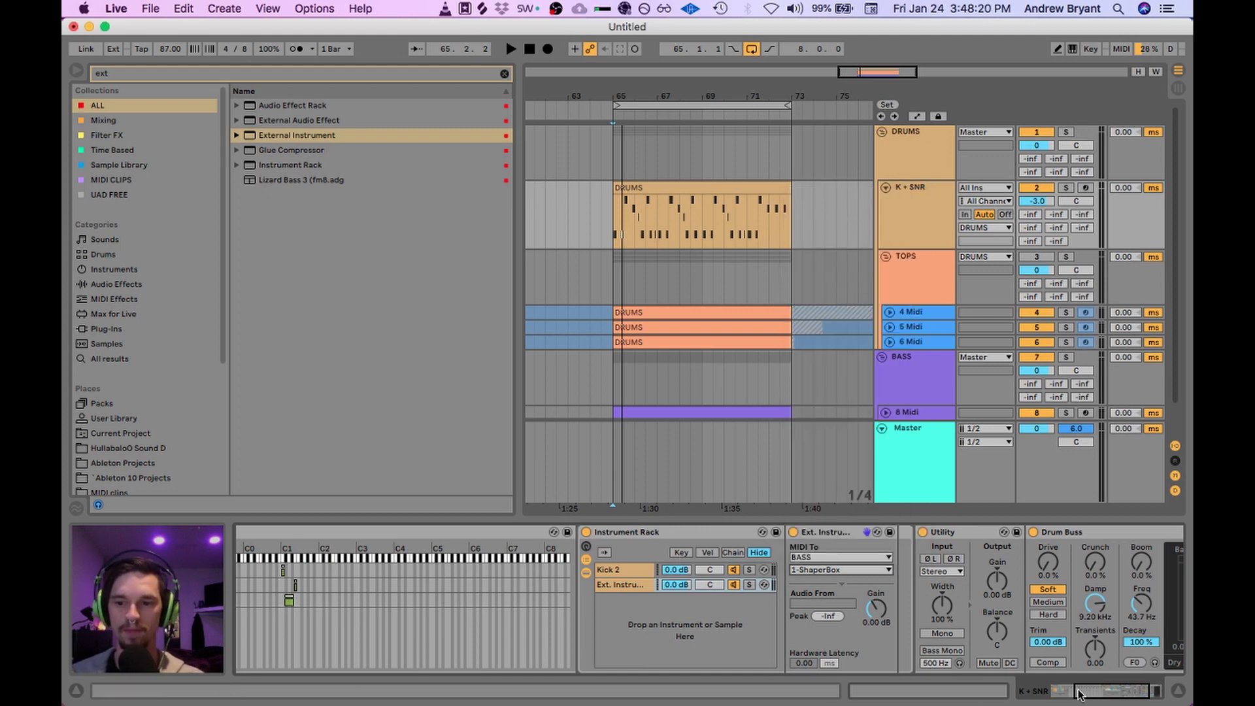
Step: Add an External Instrument chain to the SNR chain's nested rack, with MIDI sent to BASS and SNR SC Box | Chain | 1-ShaperBox
left_click_drag(1079, 694, 1009, 693)
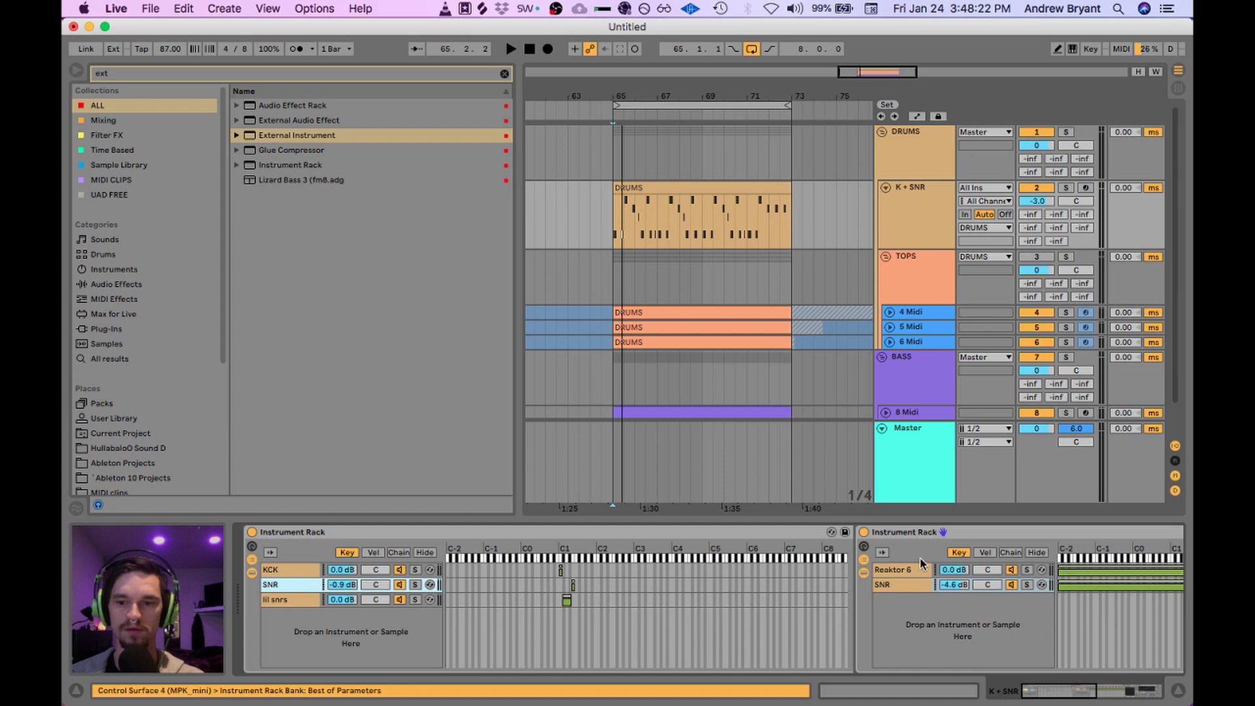
left_click_drag(282, 138, 1020, 645)
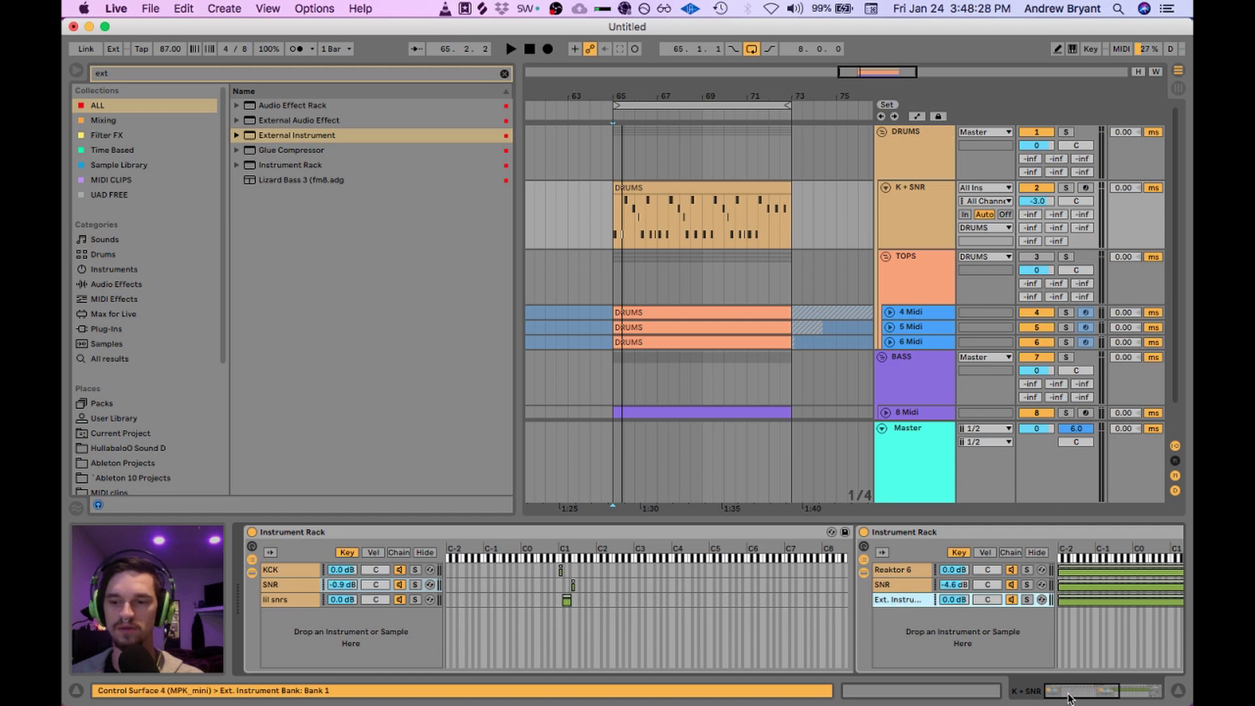
left_click_drag(1070, 695, 1112, 701)
left_click(991, 555)
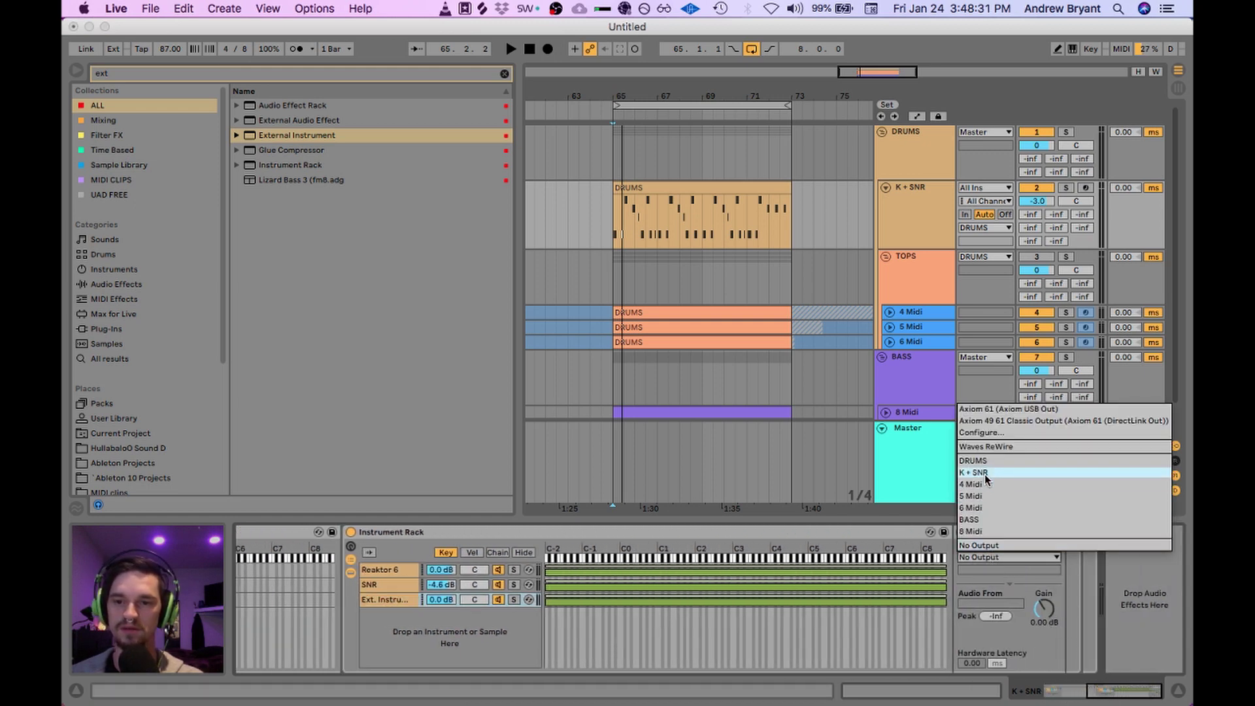
left_click(985, 519)
left_click(992, 569)
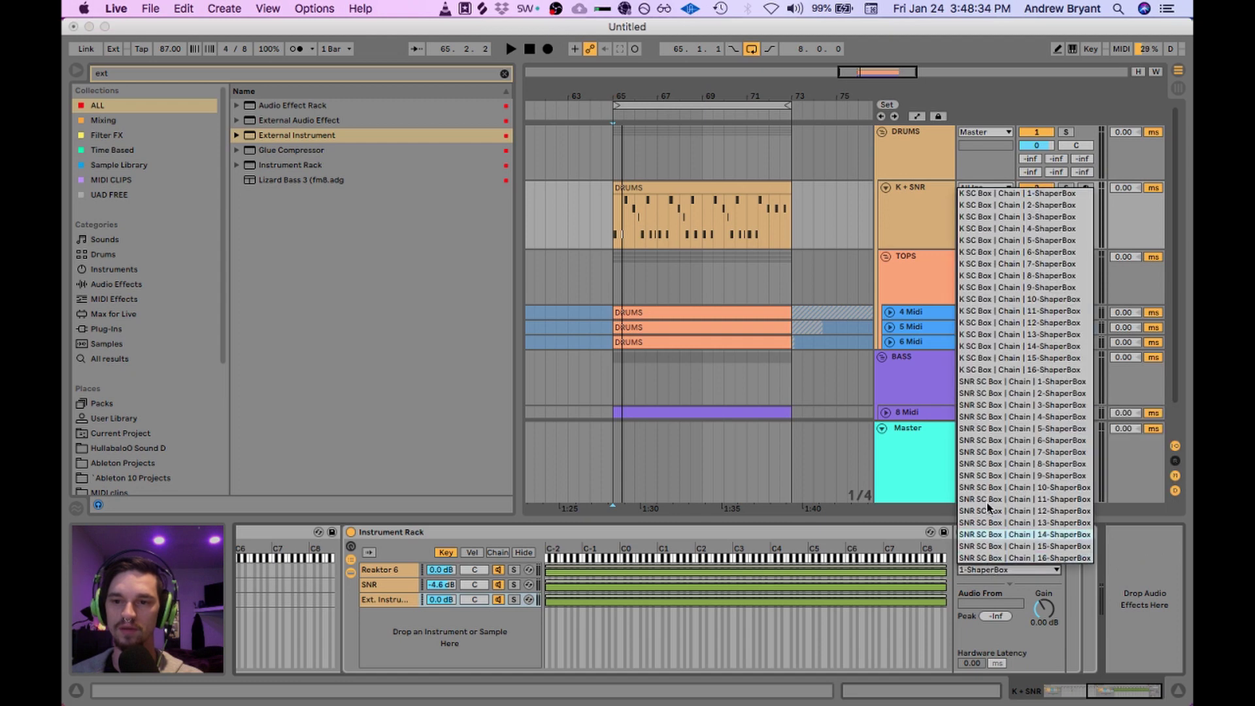
left_click(995, 382)
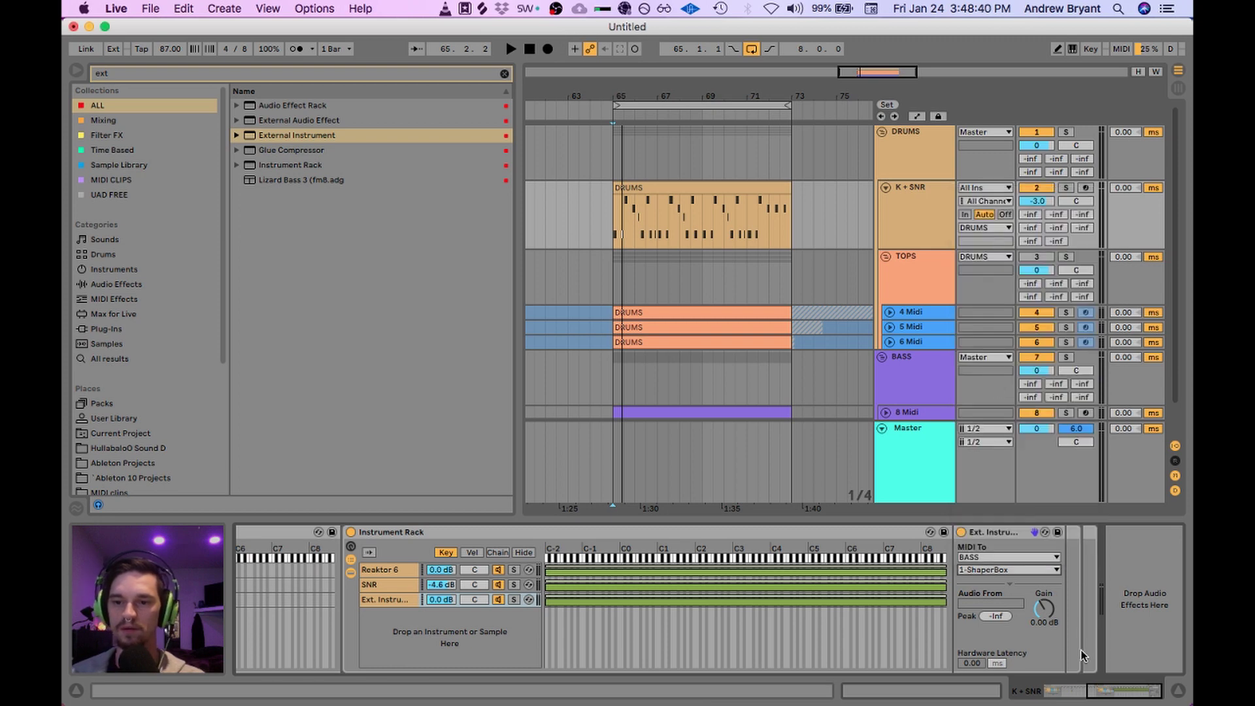
Step: Play the BASS group from bar 65 with the full mix, replay it soloed, and remove the solo during playback
left_click(902, 345)
left_click(902, 383)
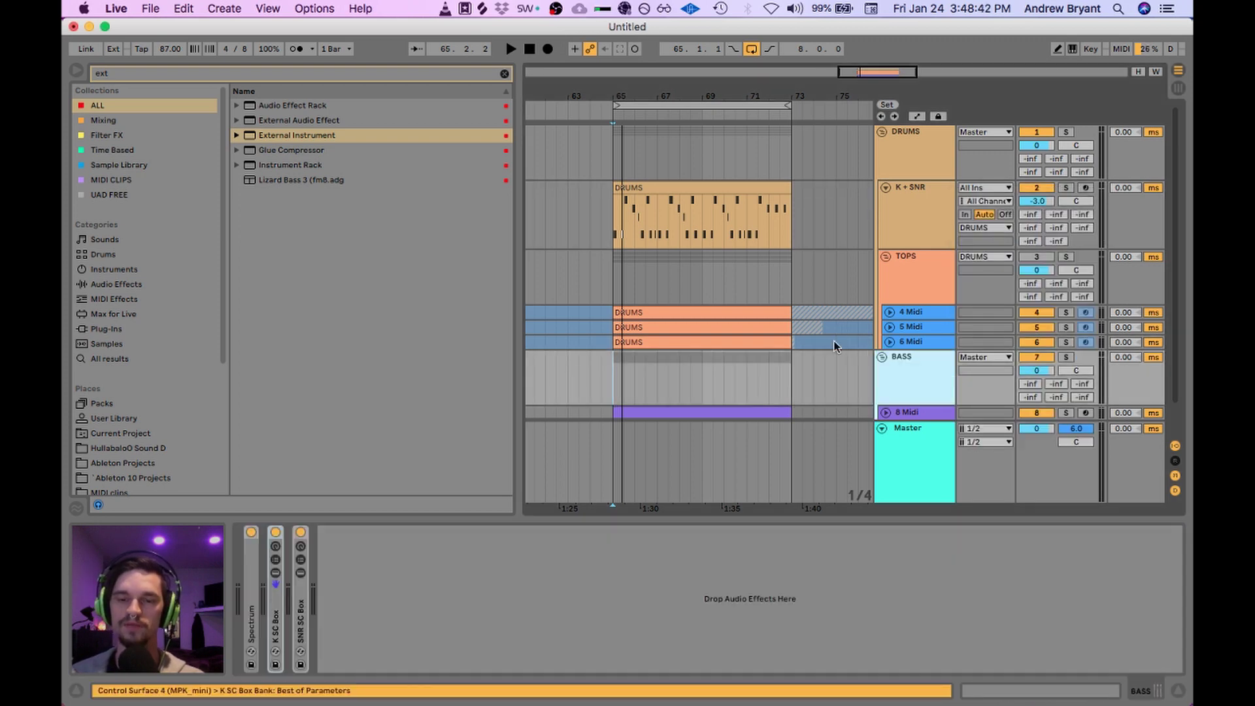
scroll(673, 372, "down", 2)
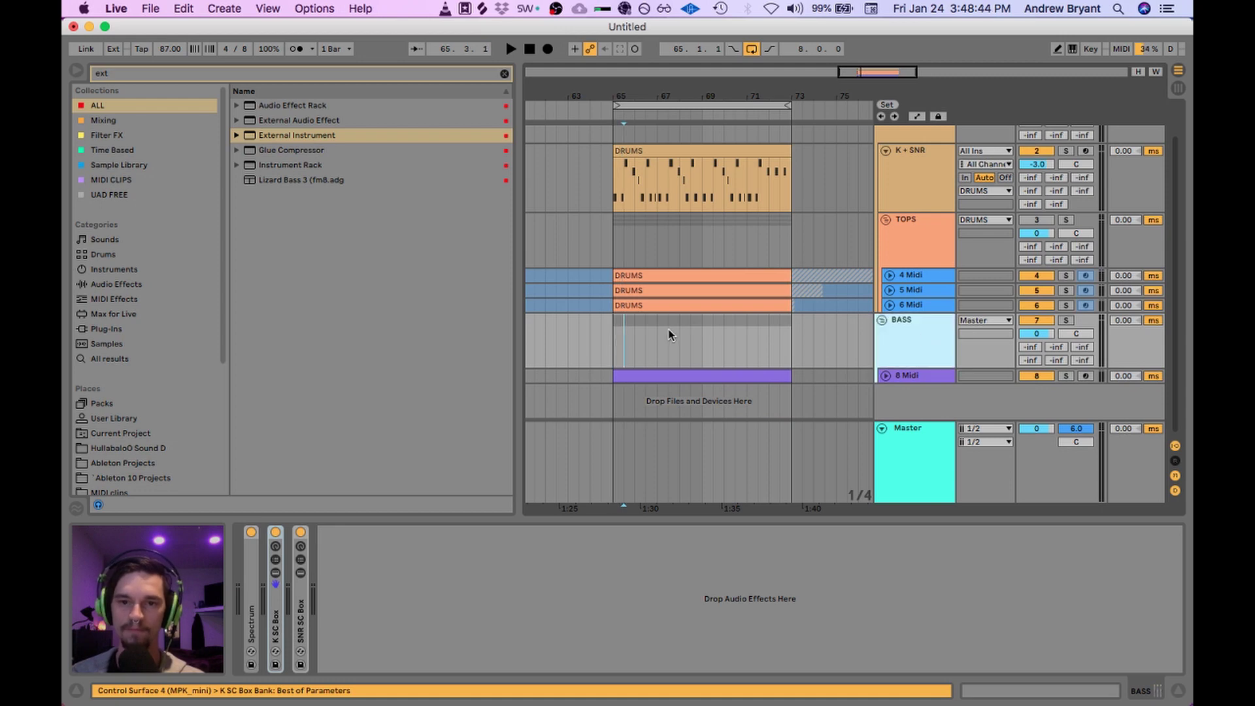
left_click(613, 340)
key("space")
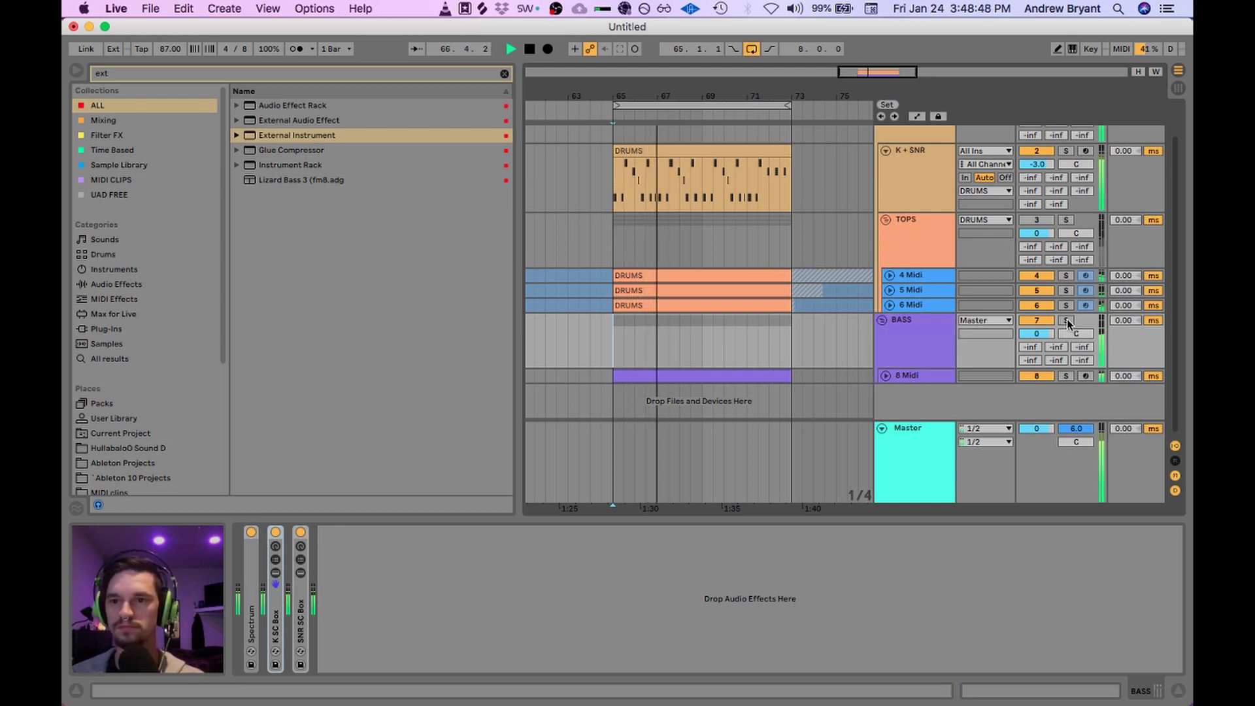
left_click(1066, 320)
key("space")
key("space")
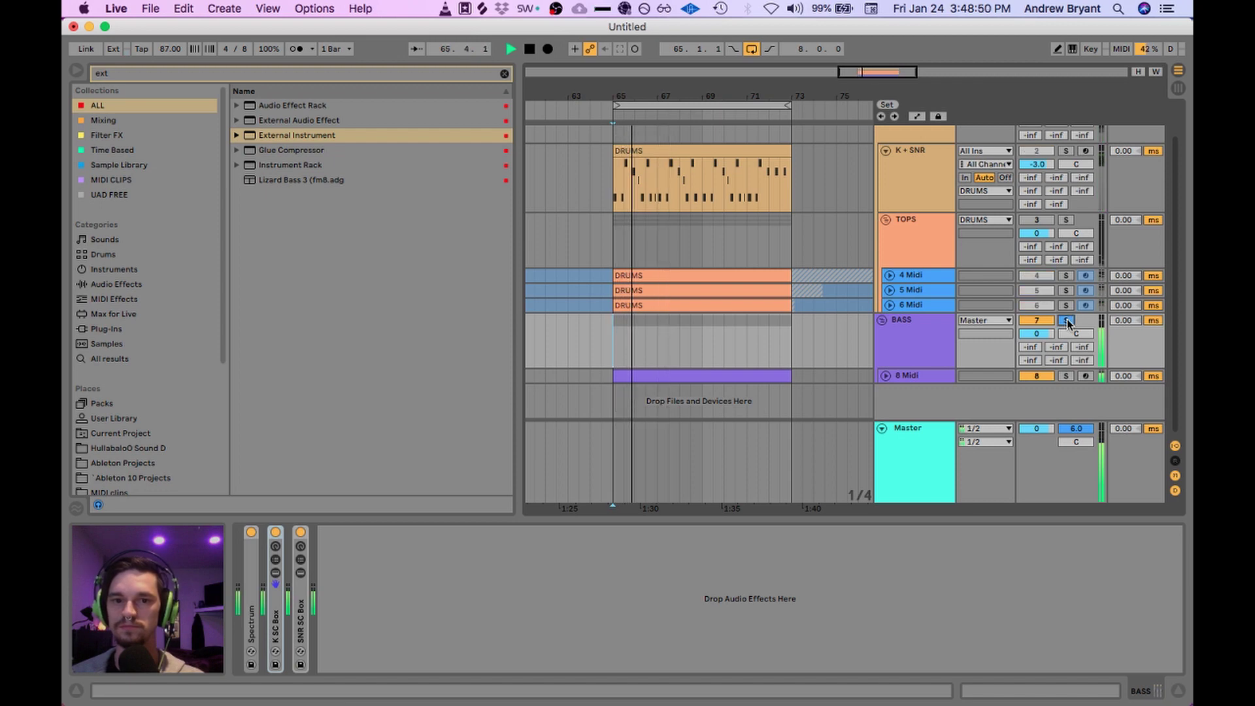
left_click(1066, 319)
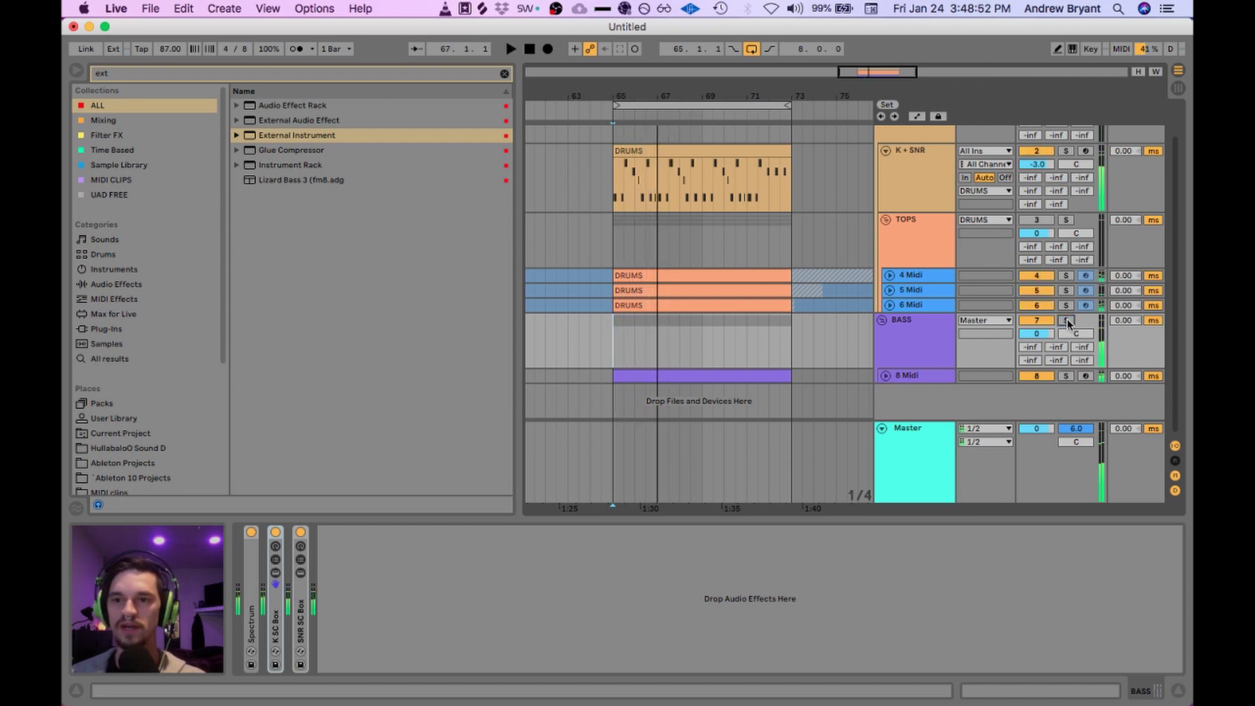
key("space")
left_click_drag(614, 94, 587, 103)
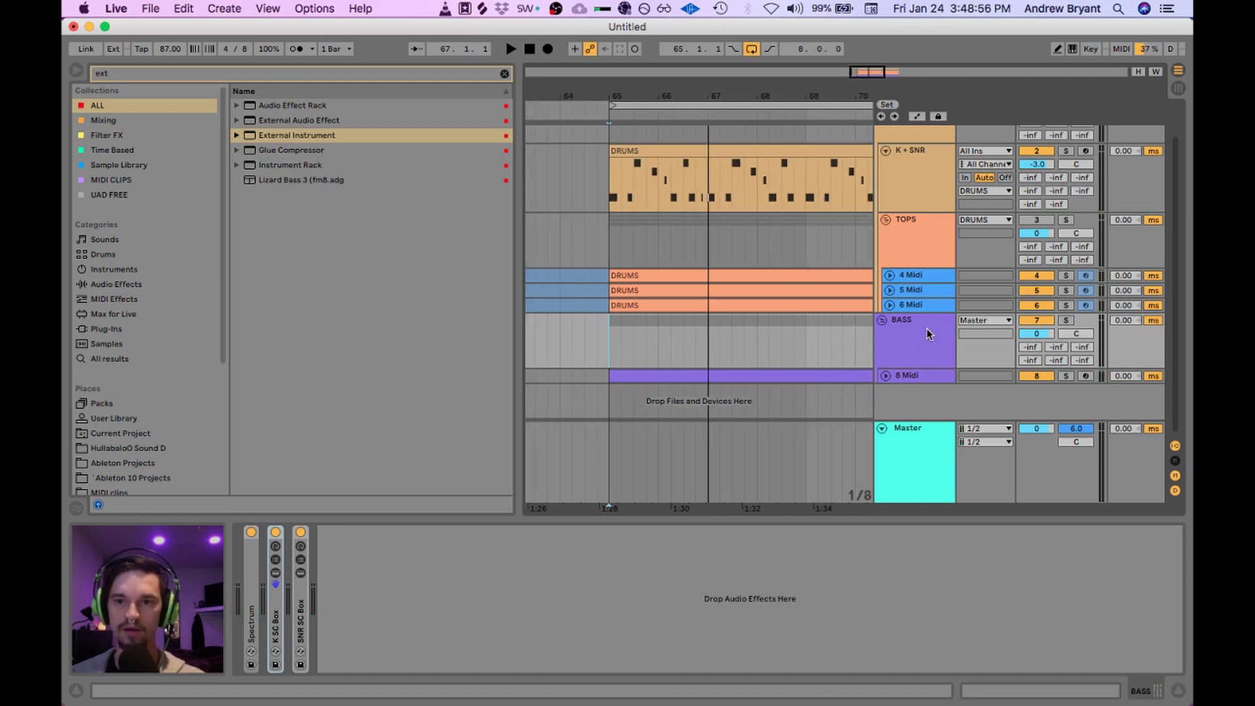
Step: Add a Compressor after SNR SC Box on the BASS group and expand its sidechain settings
left_click(926, 328)
left_click(120, 74)
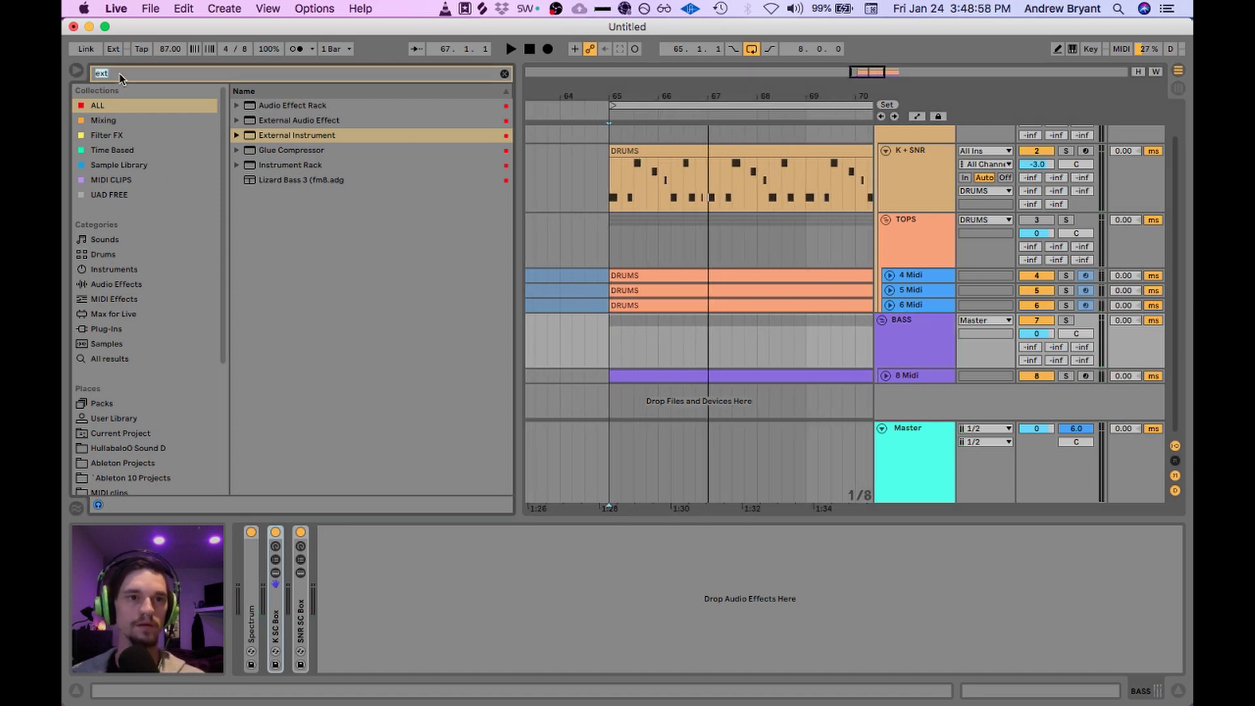
type("comp")
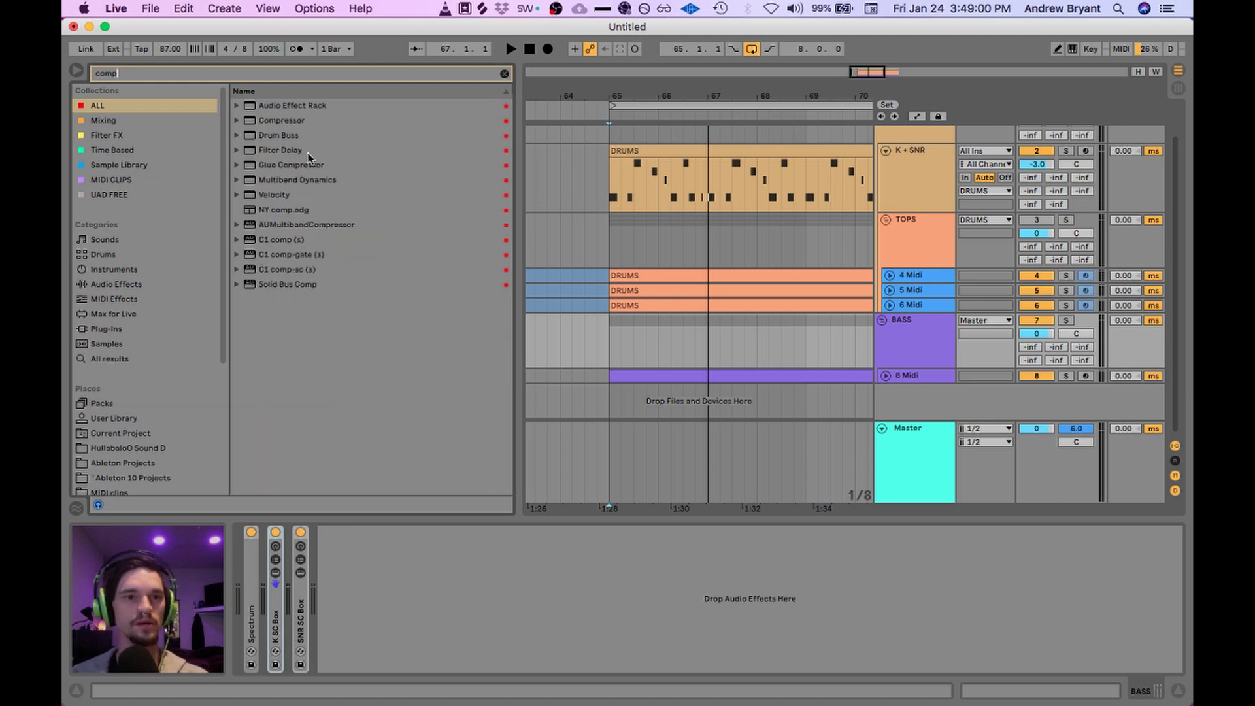
left_click_drag(273, 123, 382, 571)
left_click(337, 532)
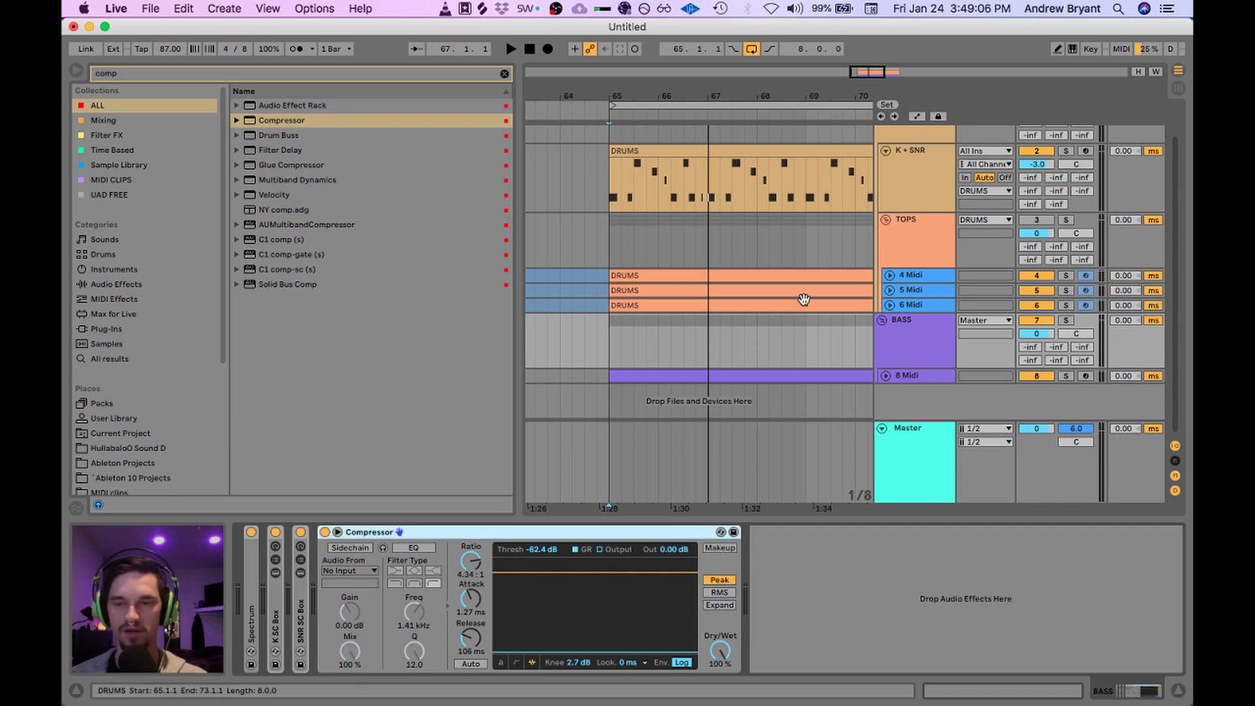
Step: Add Operator as a third chain in the nested Kick 2 rack of the K + SNR track's KCK chain
left_click(921, 170)
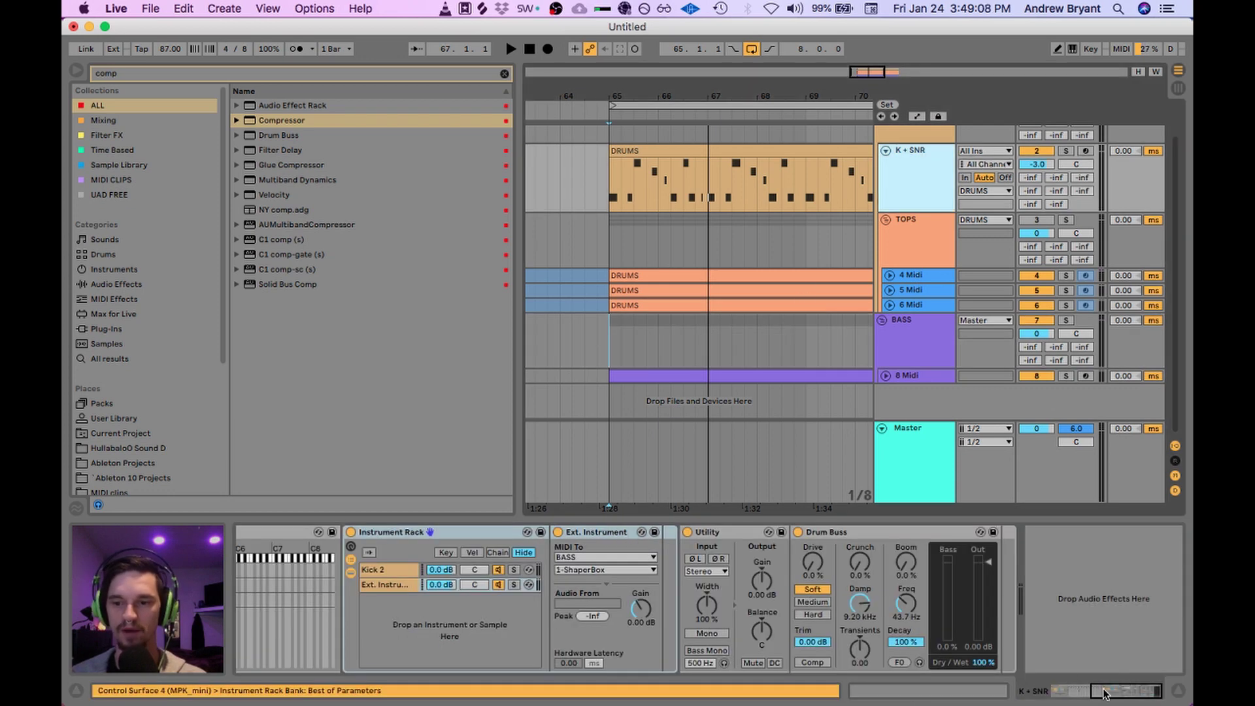
left_click(1055, 693)
left_click(282, 571)
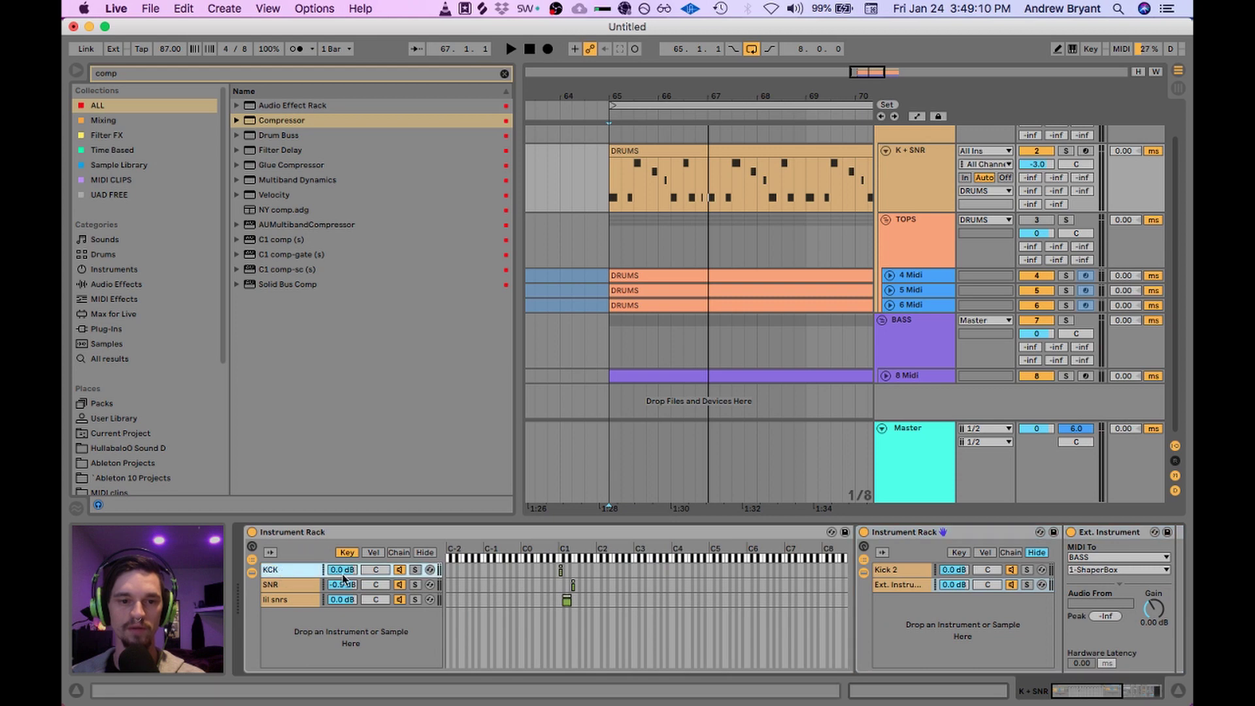
left_click(1082, 692)
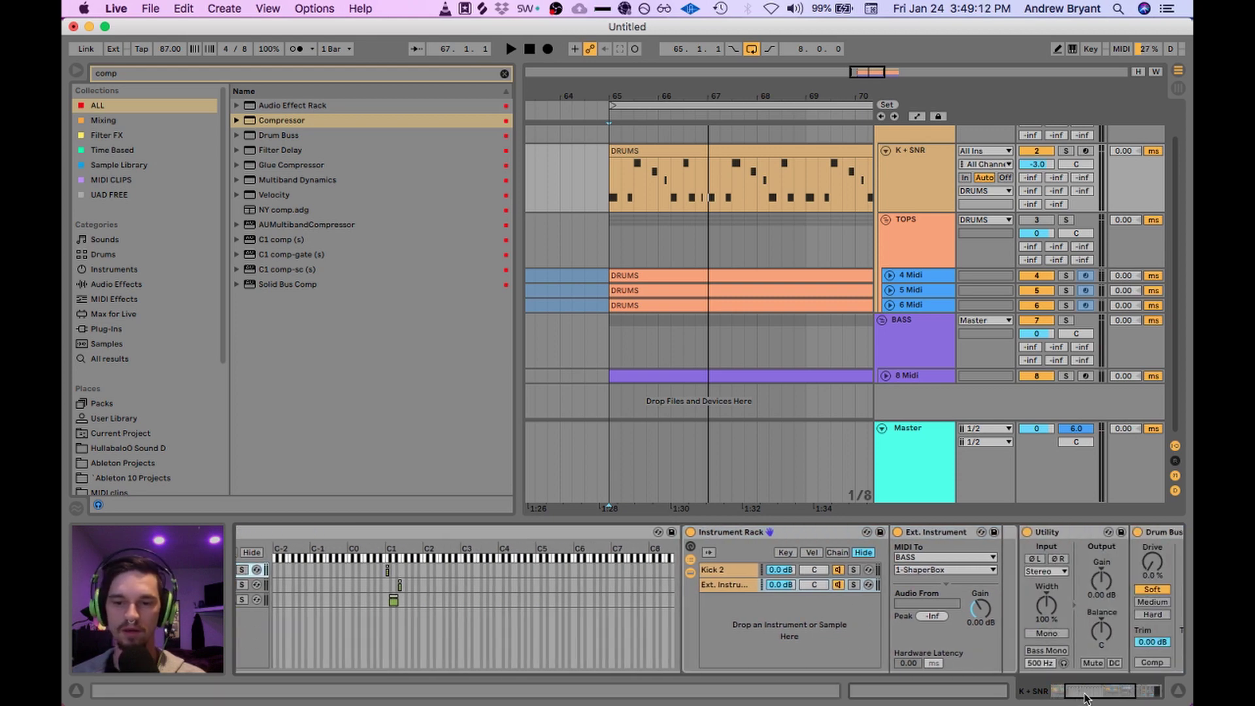
double_click(151, 77)
type("op")
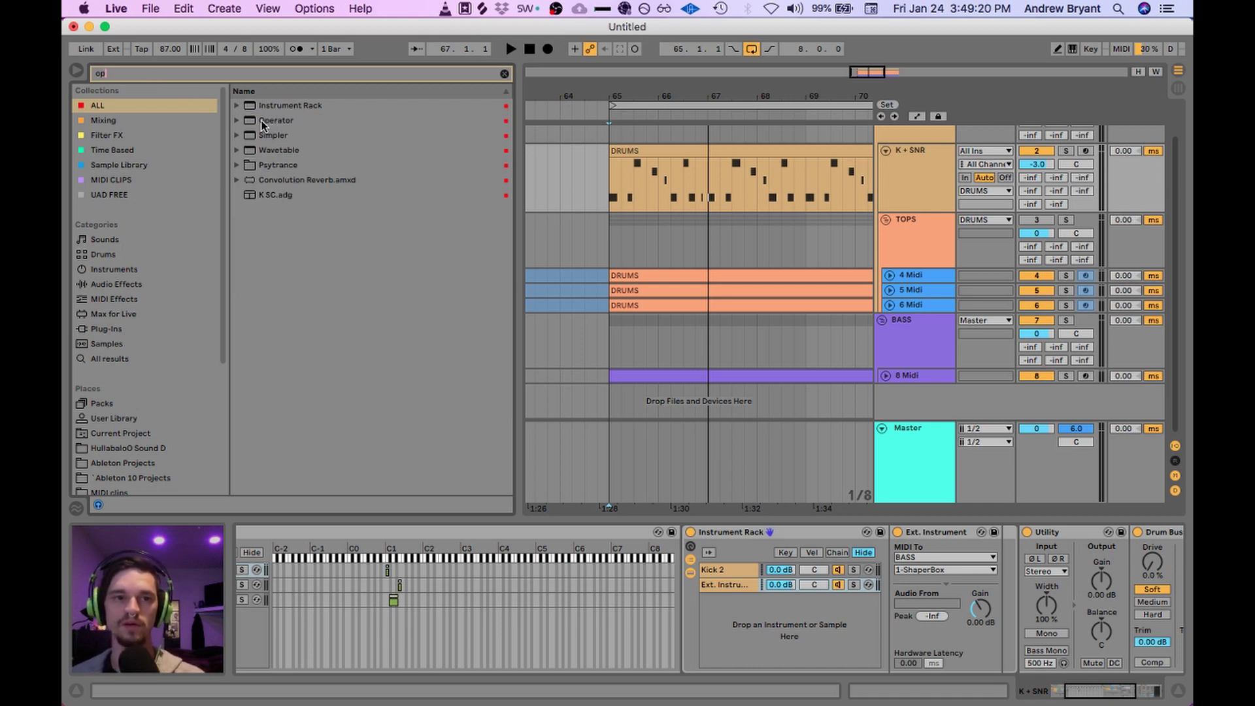
left_click_drag(262, 124, 804, 605)
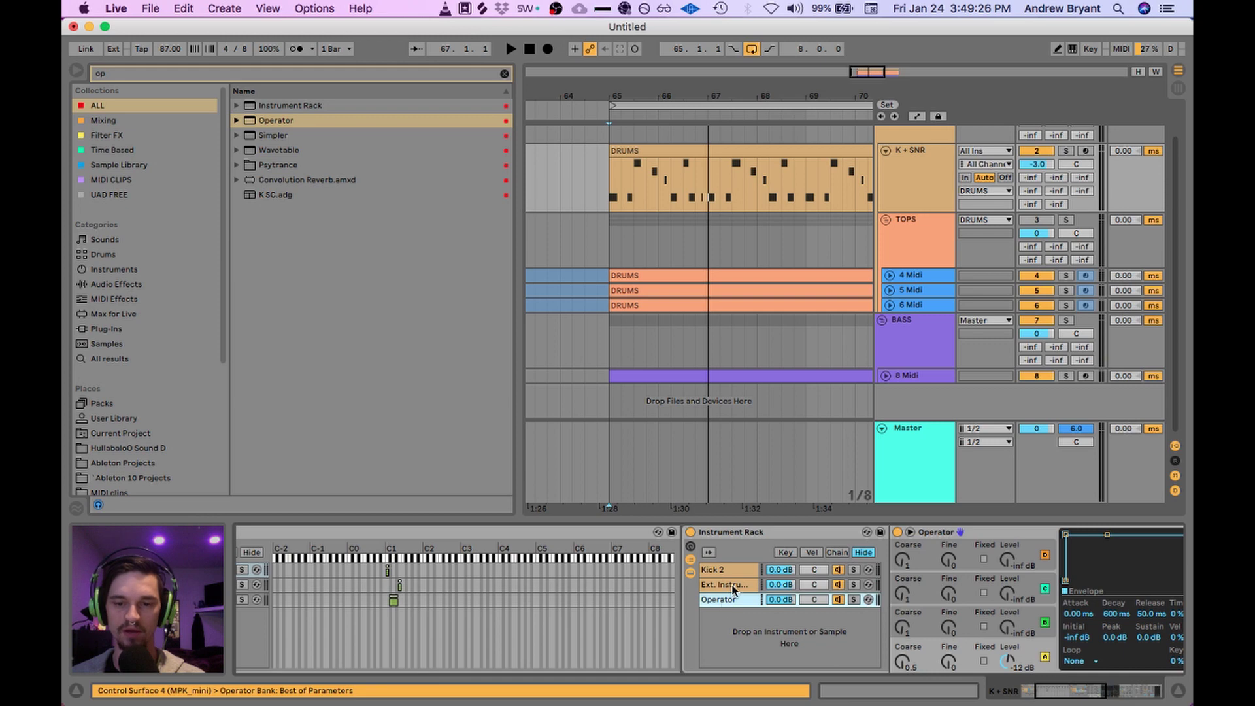
Step: Set the oscillator waveform of the kick rack's Operator to the NoW noise wave
key("Up")
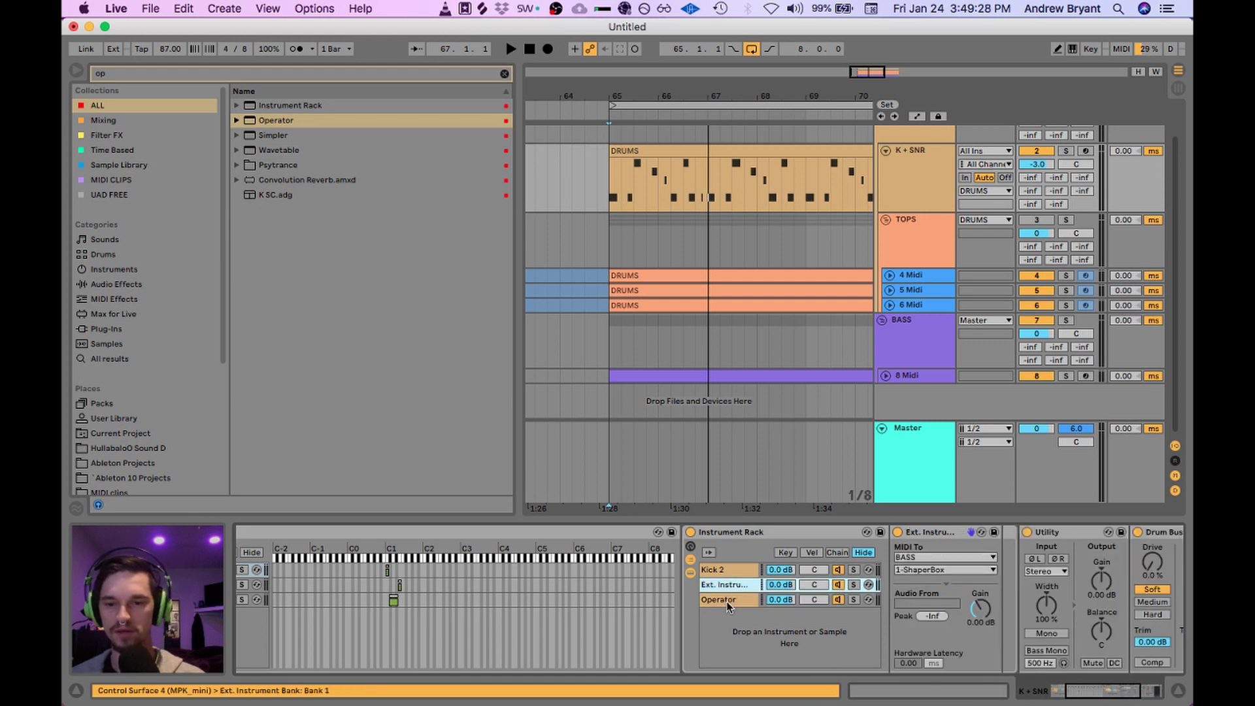
left_click(727, 602)
left_click_drag(1043, 687, 1078, 694)
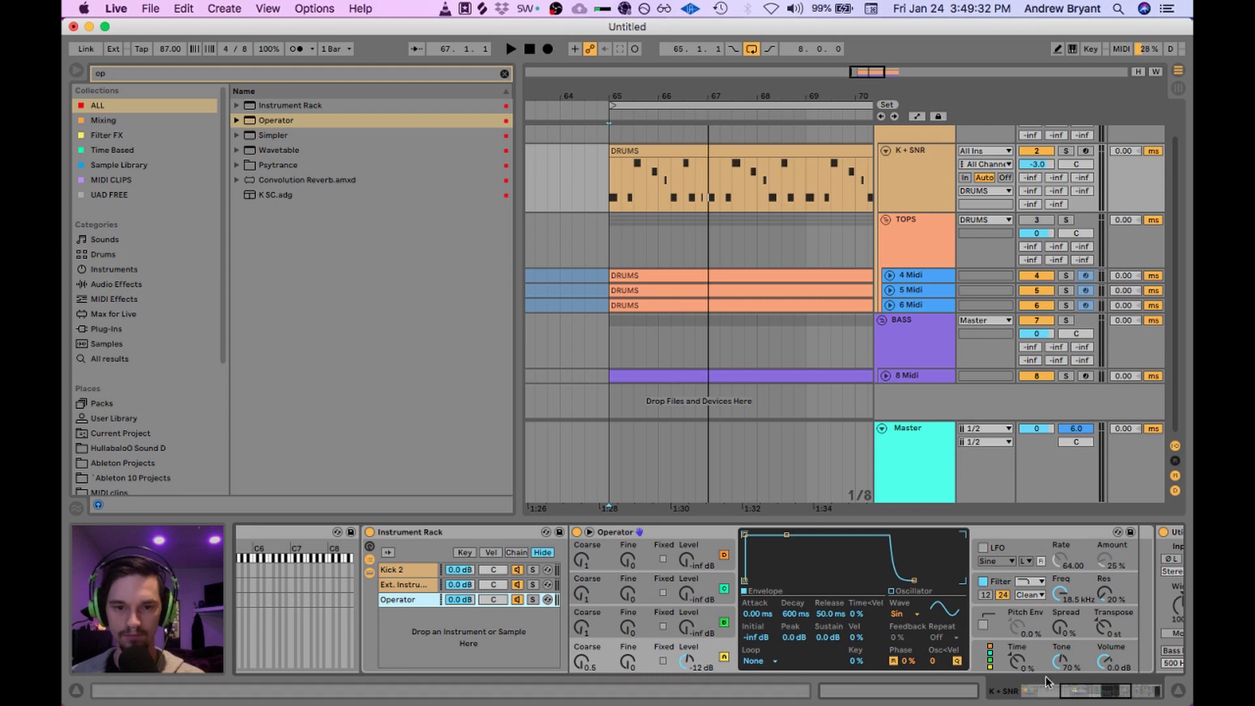
left_click(516, 600)
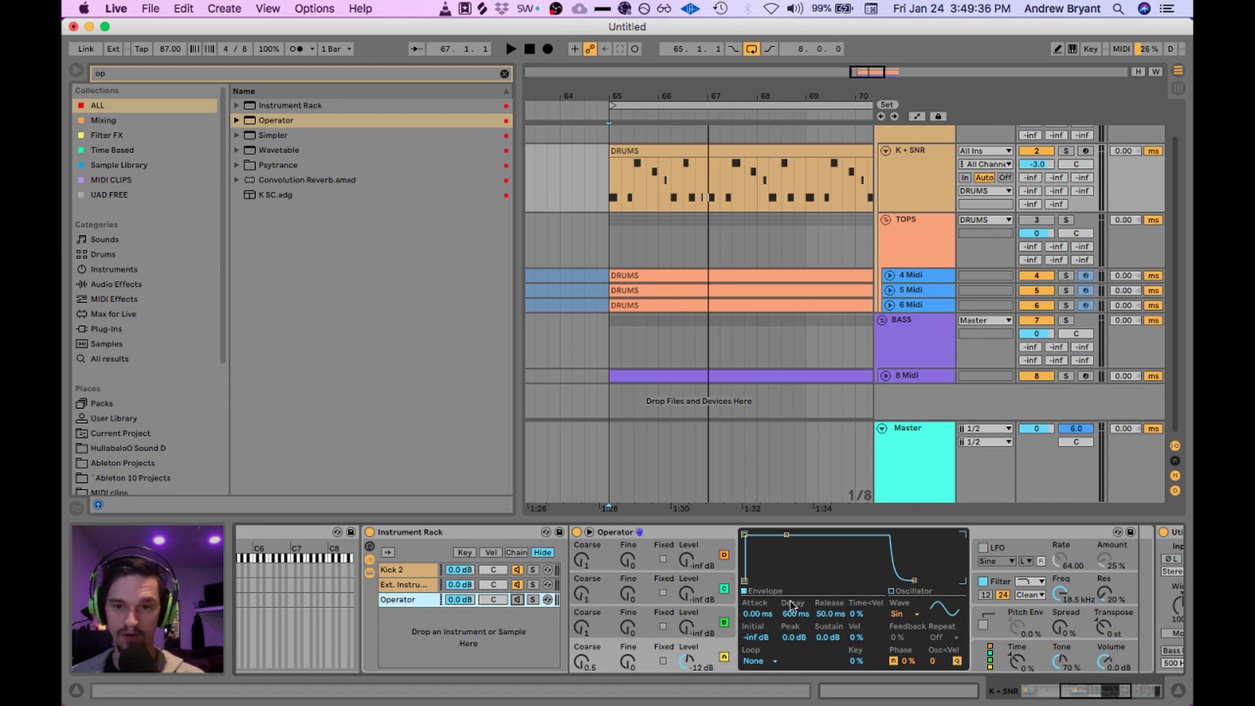
left_click(899, 618)
left_click(910, 601)
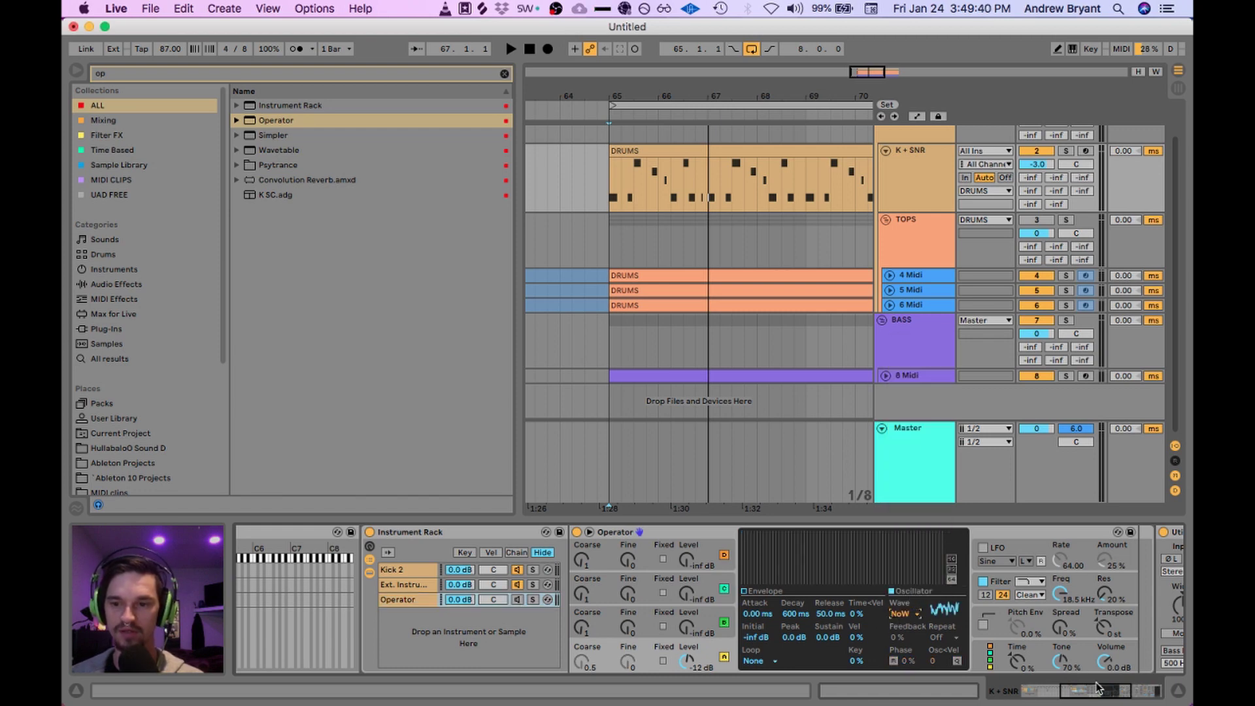
Step: Solo the Operator chain in the kick rack and play it briefly from bar 65
mouse_move(1096, 688)
left_mouse_down()
mouse_move(1136, 698)
mouse_move(1100, 697)
left_mouse_up()
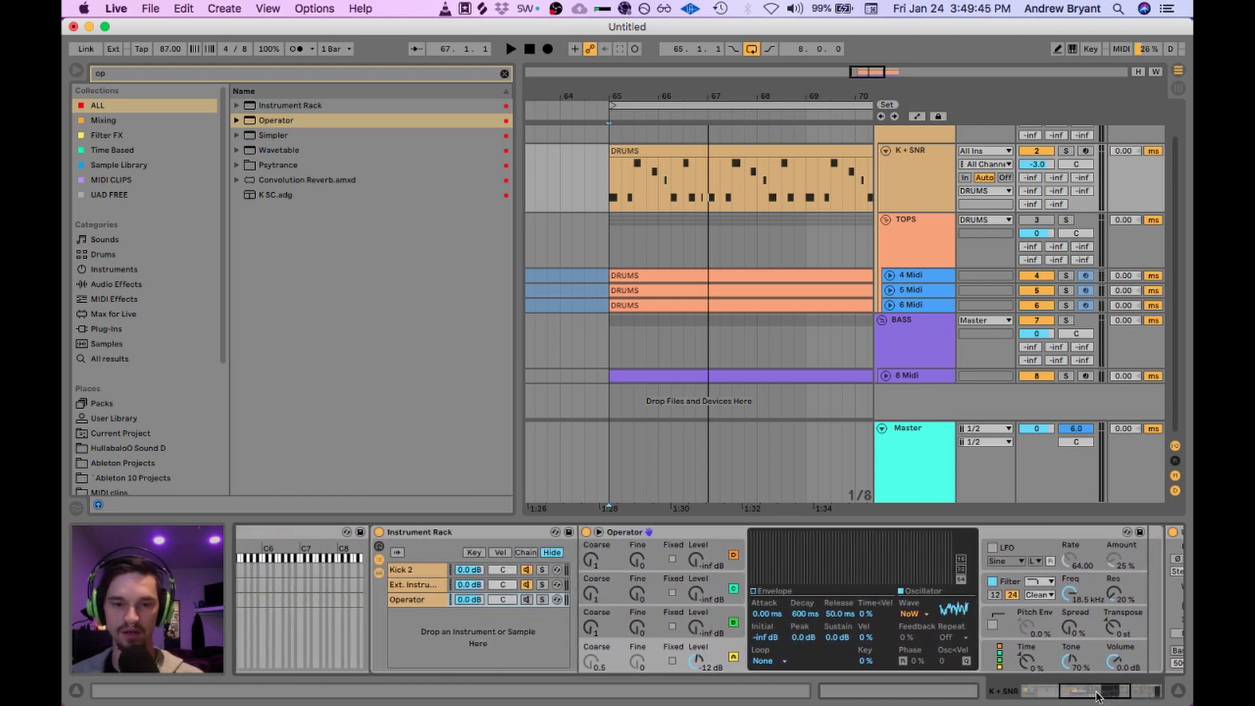
left_click(542, 598)
key("space")
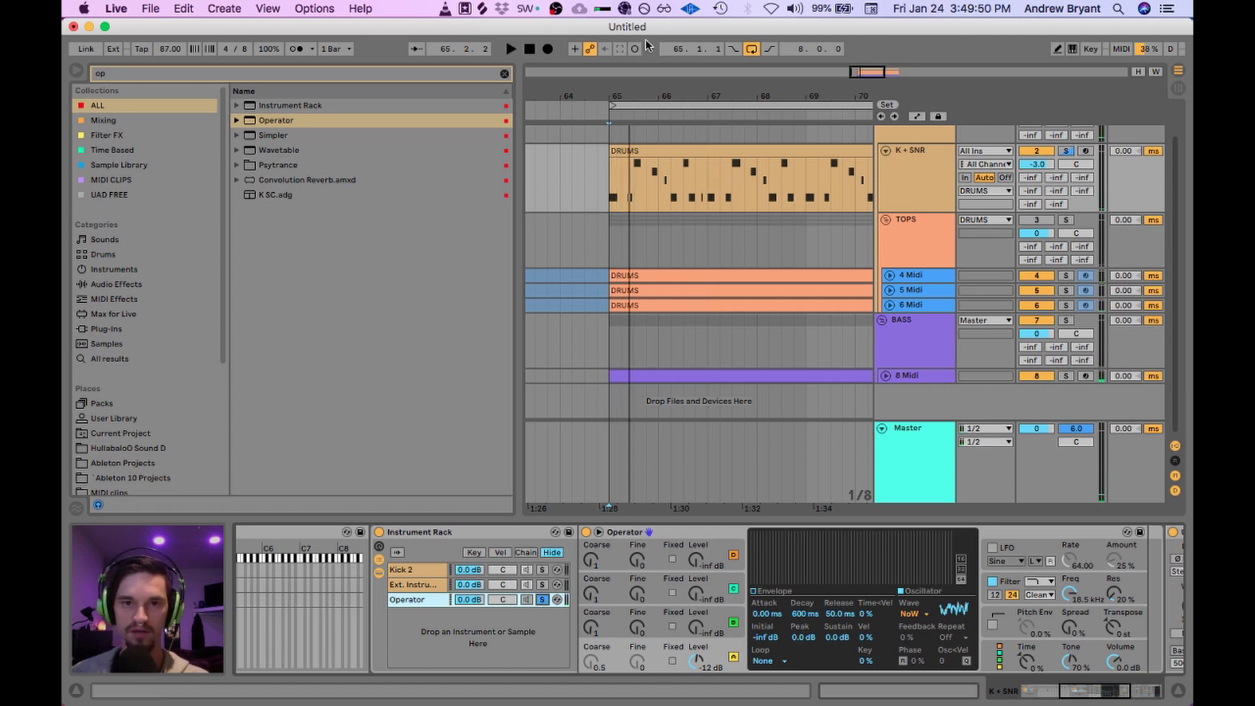
left_click_drag(626, 96, 643, 144)
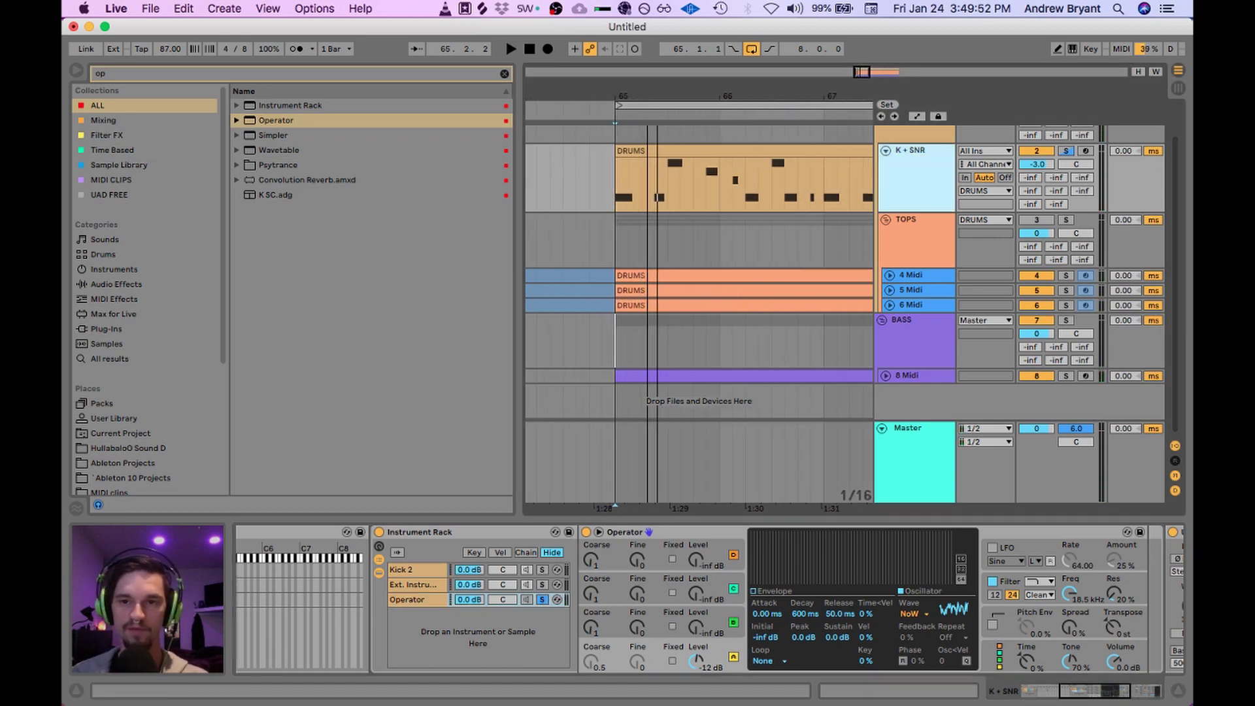
Step: Search the browser for "note" and insert a Note Length device before Operator in its chain
left_click(215, 78)
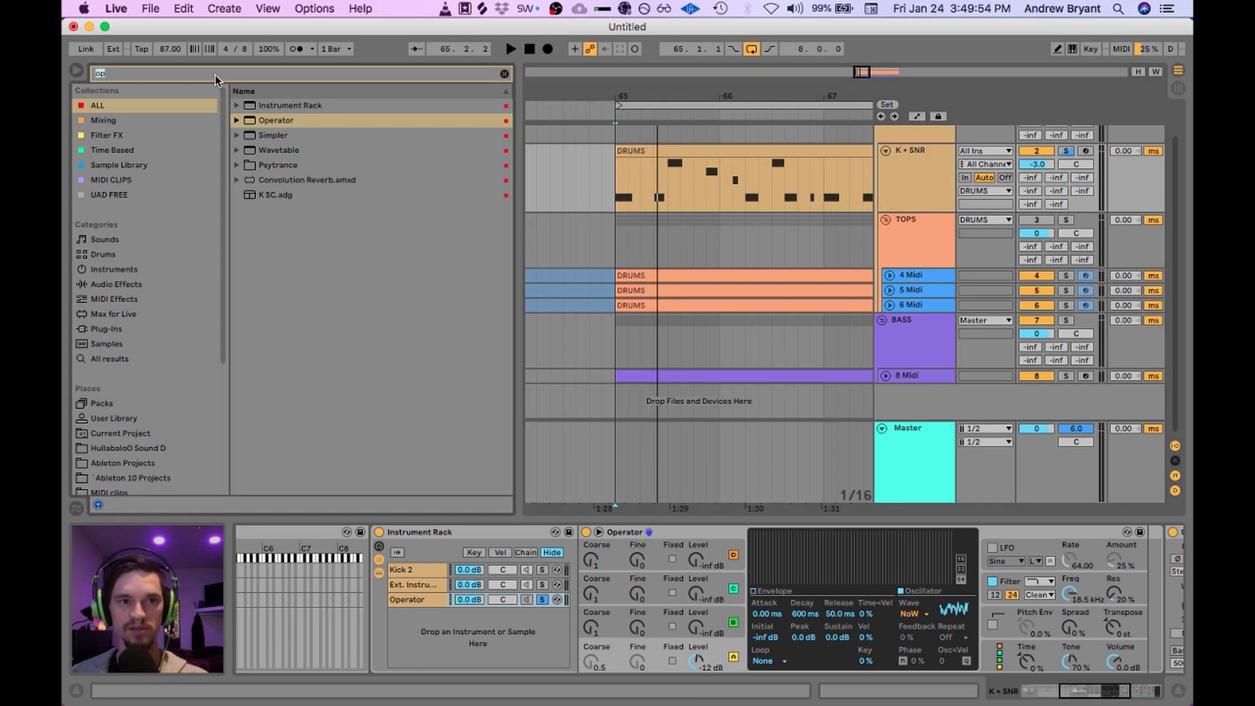
type("note")
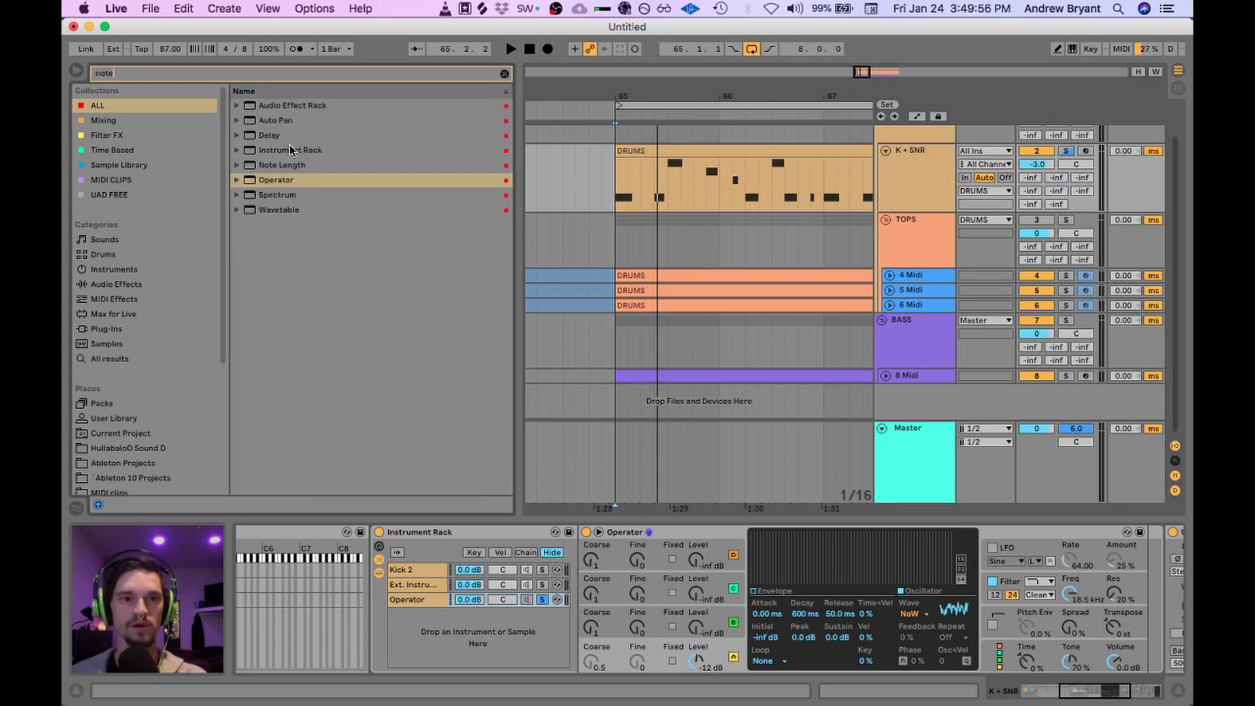
left_click_drag(282, 167, 623, 611)
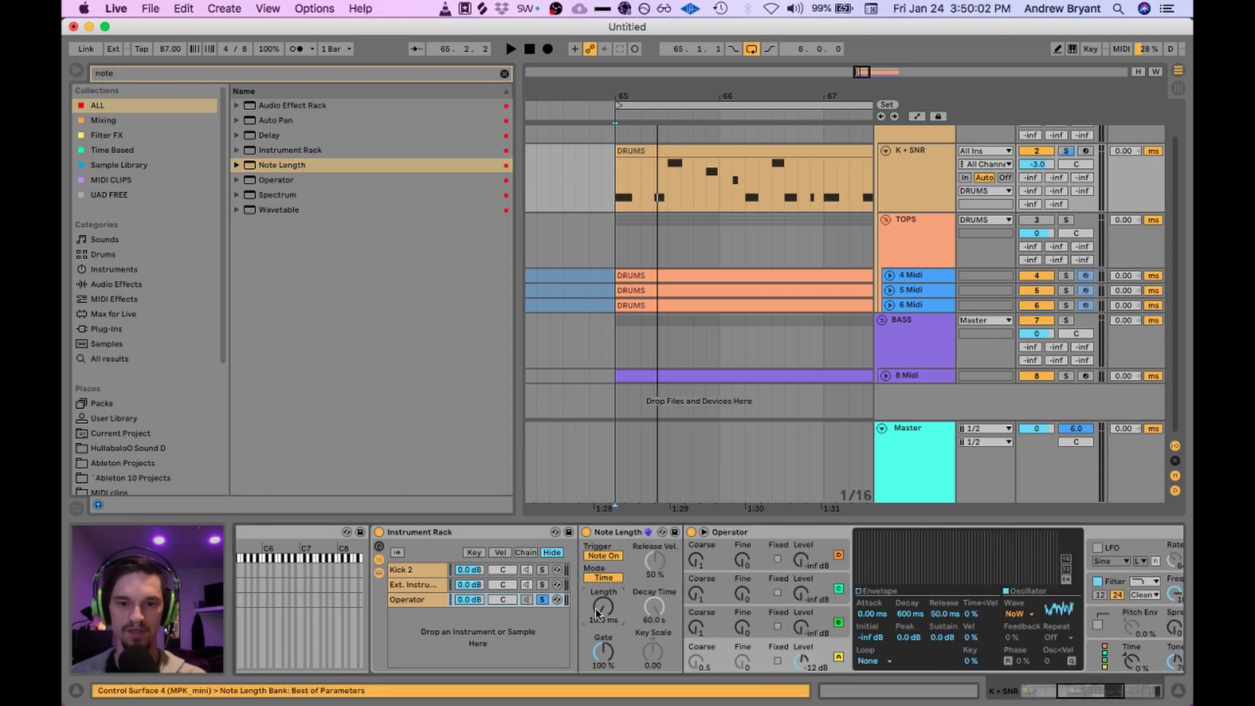
Step: Unsolo the kick rack's Operator chain and paste a copy of it into the SNR chain's nested rack
left_click(542, 602)
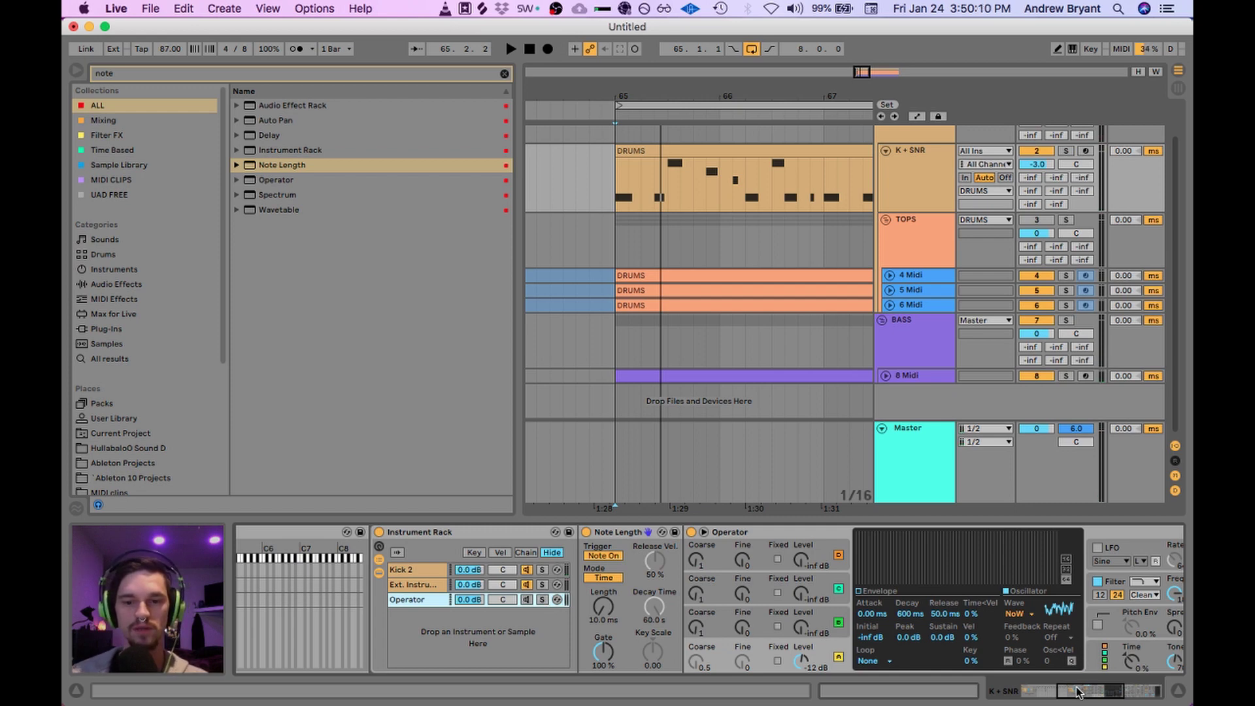
mouse_move(1078, 691)
left_mouse_down()
mouse_move(1123, 691)
mouse_move(1085, 692)
left_mouse_up()
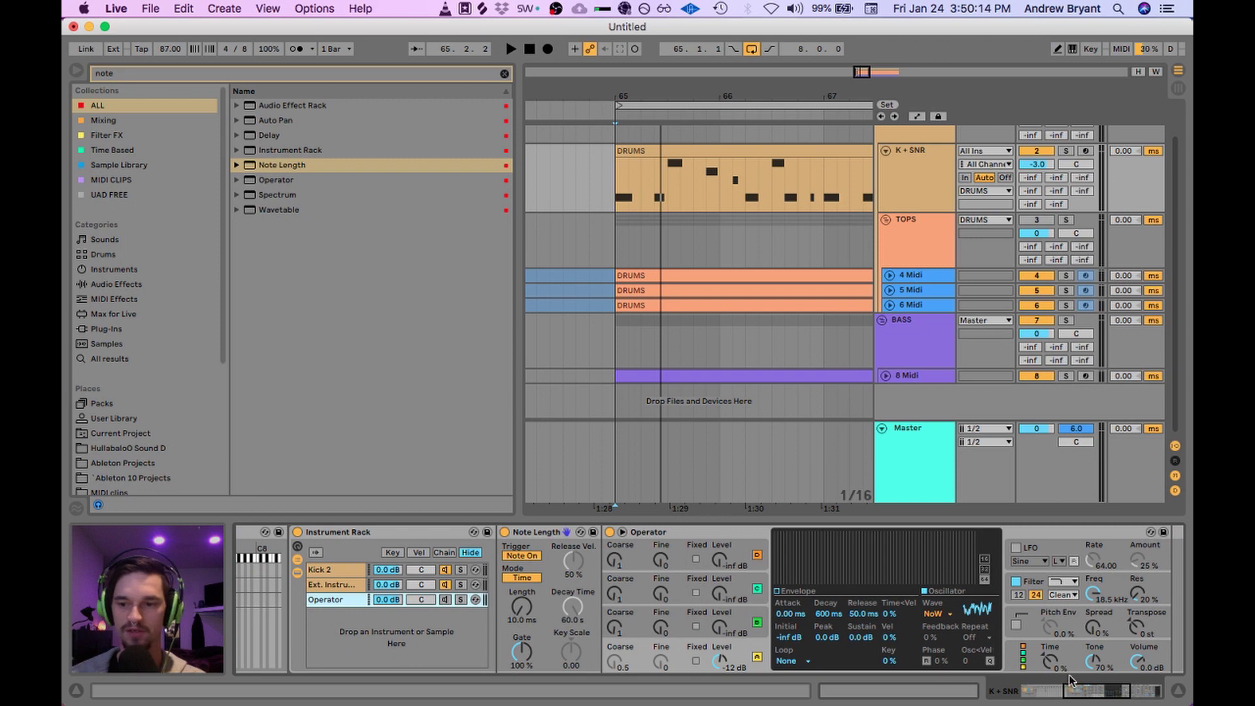
left_click_drag(1088, 693, 1006, 694)
left_click(297, 583)
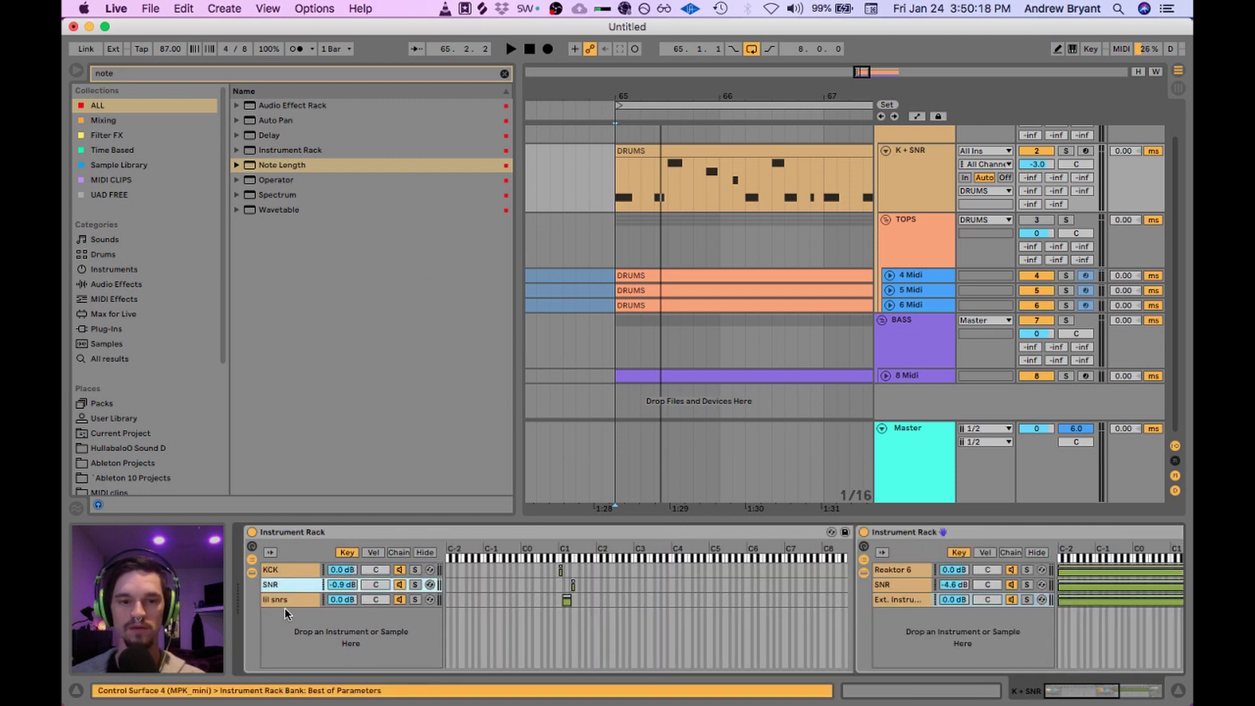
left_click(272, 570)
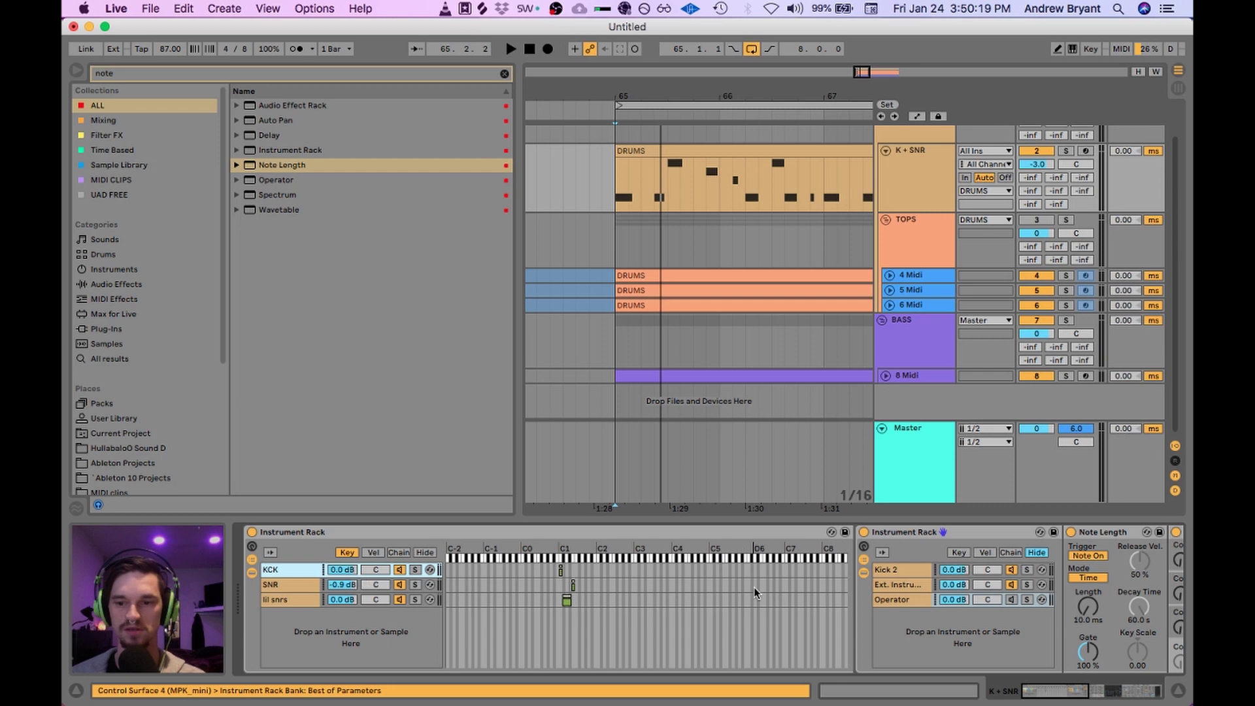
left_click(895, 600)
left_click(294, 584)
right_click(943, 622)
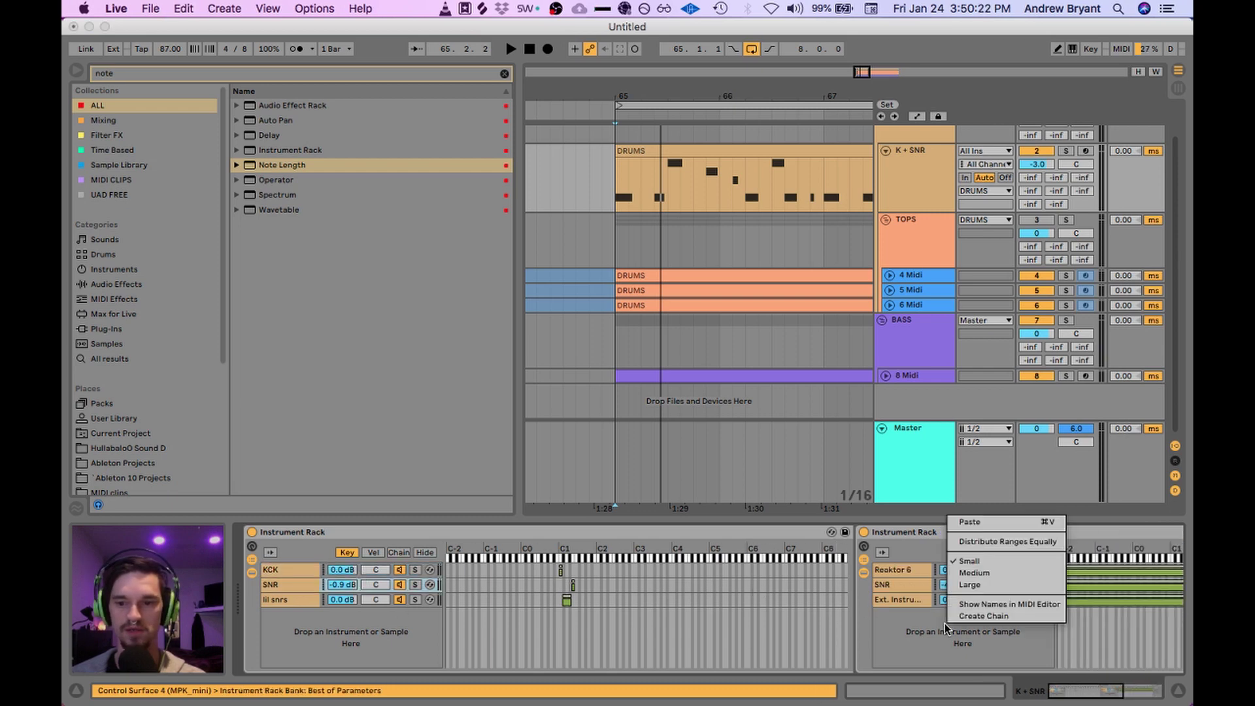
left_click(970, 522)
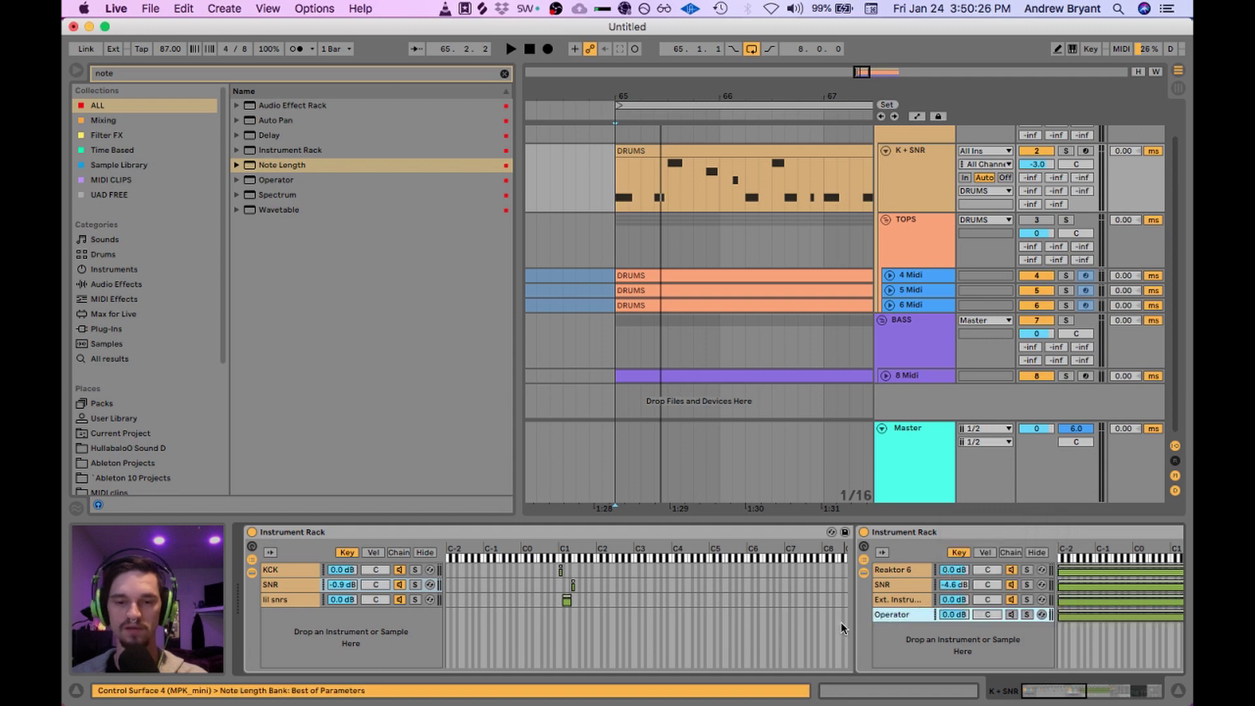
Step: Rename the Operator chain in the KCK chain's nested rack to "K SC trig"
left_click(290, 570)
left_click(899, 598)
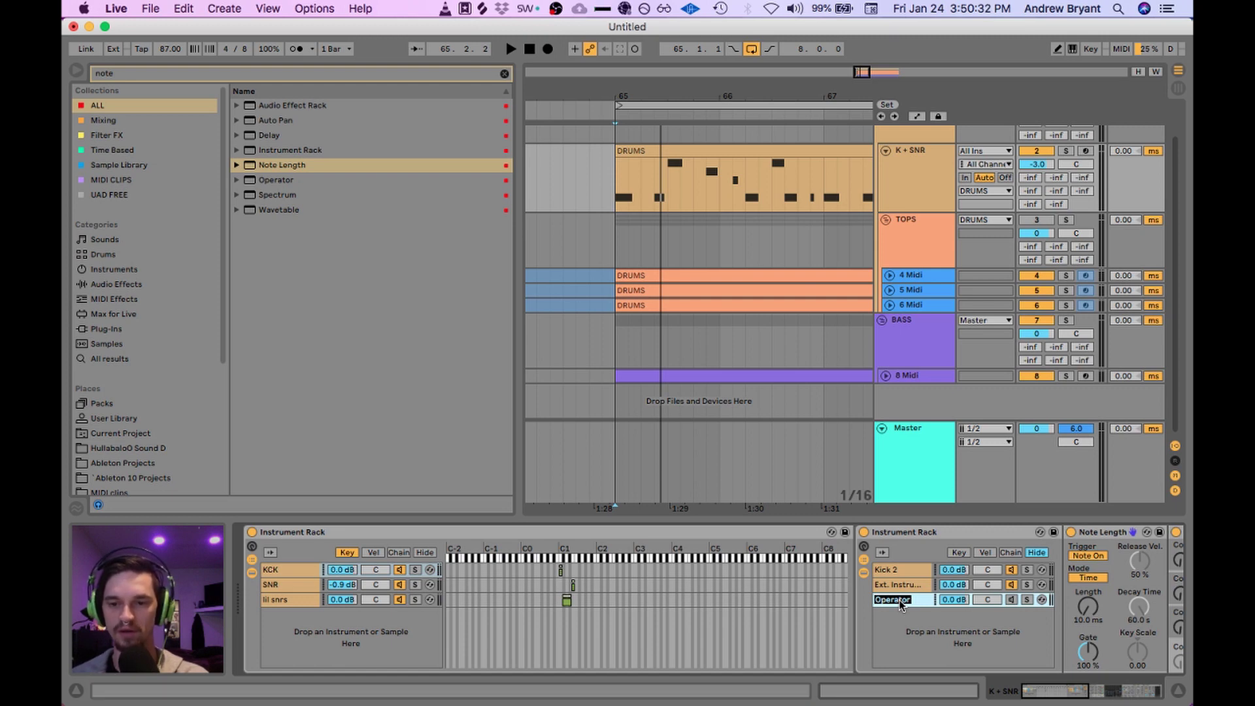
type("K SC")
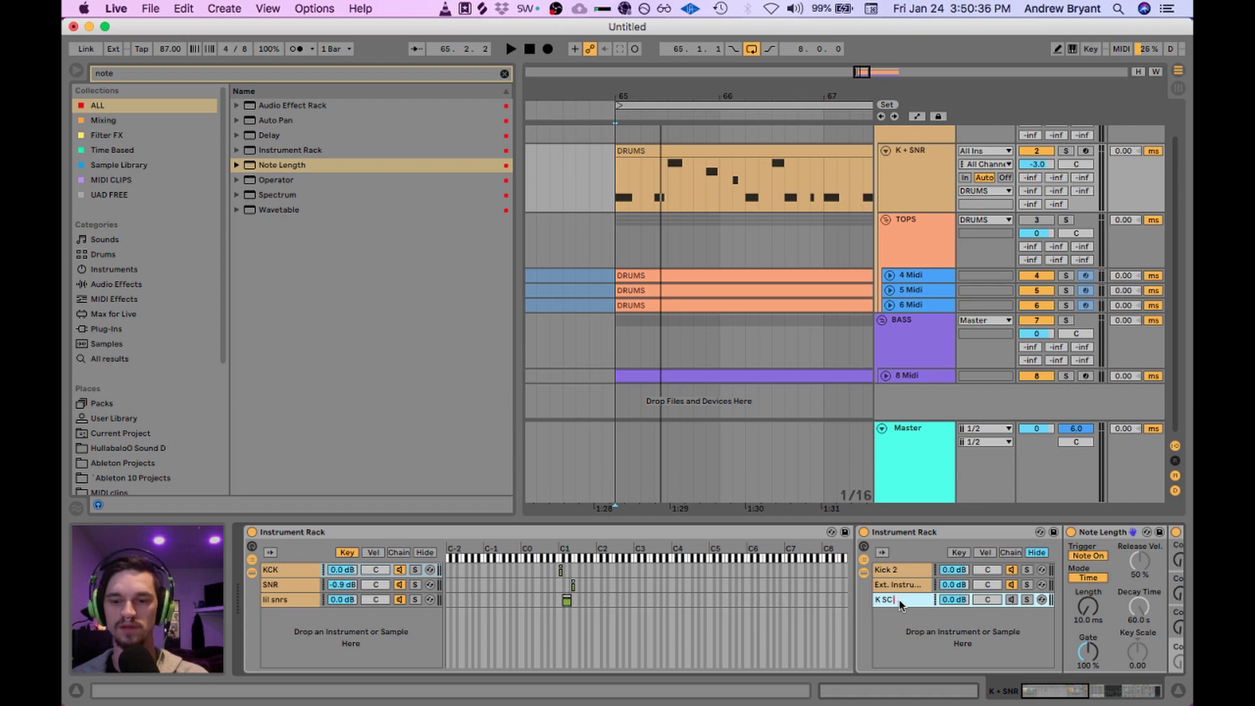
type(" o")
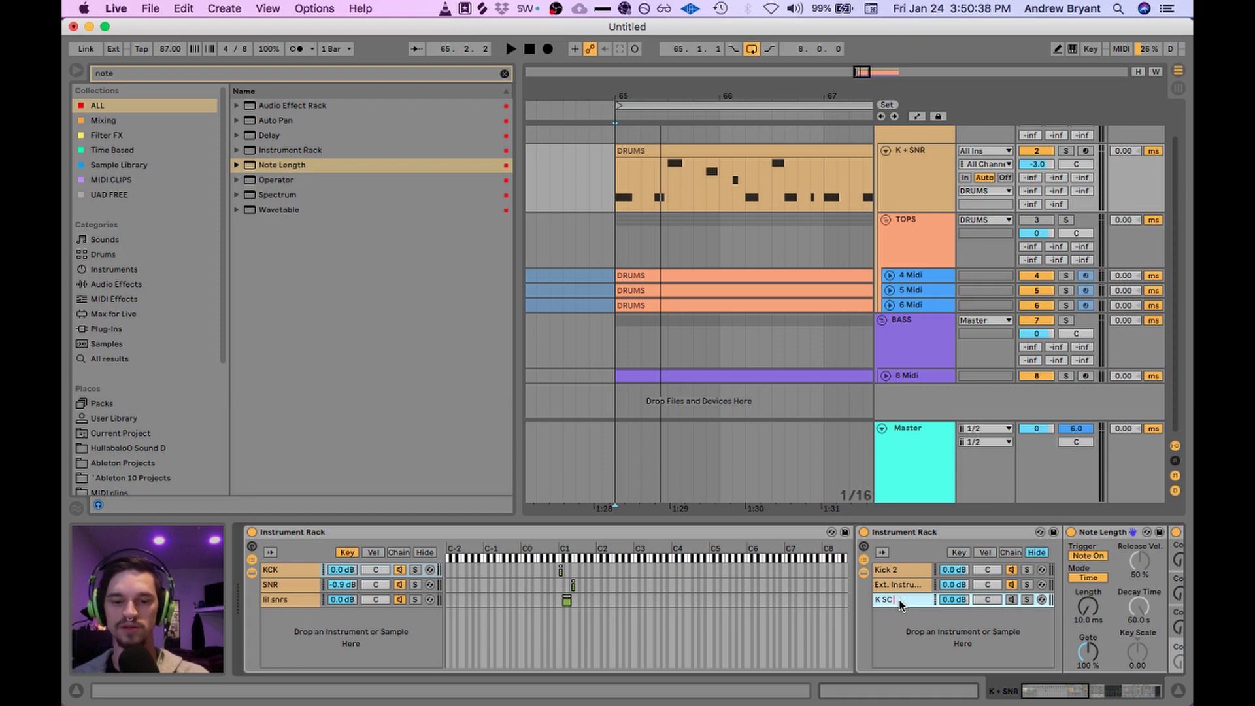
key("BackSpace")
type("trig")
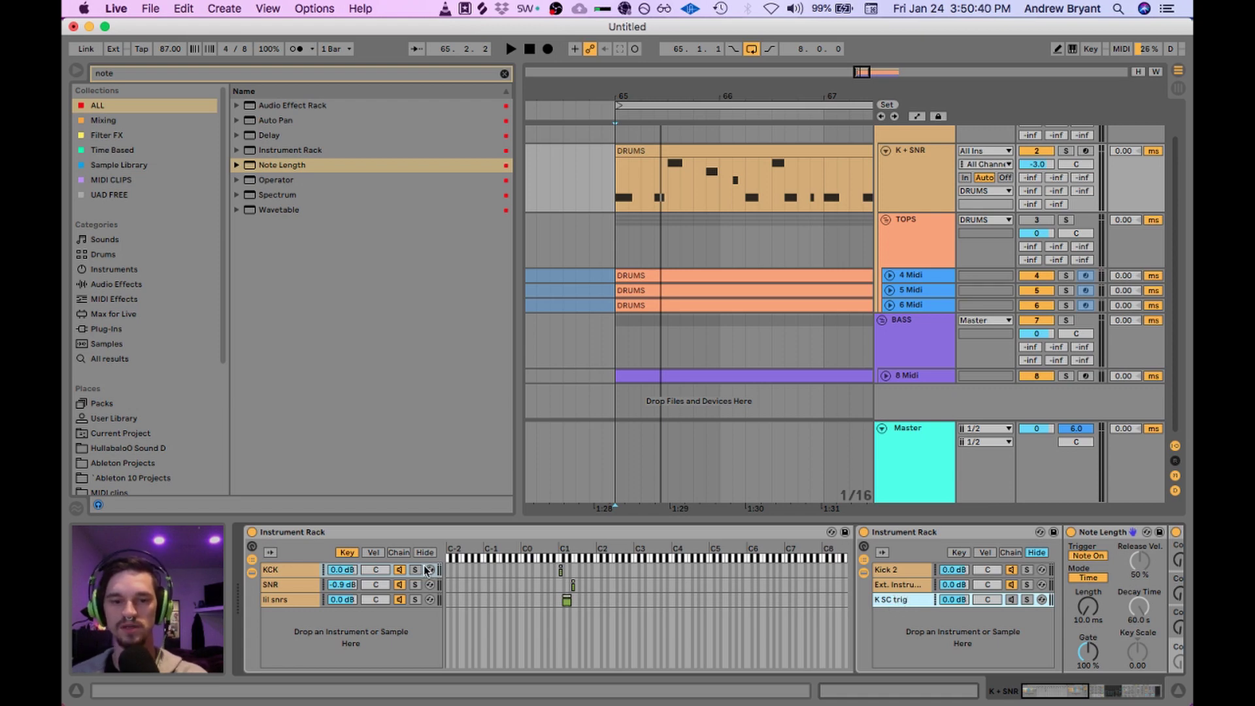
Step: Rename the Operator chain in the SNR chain's nested rack to "SNR SC trig"
left_click(297, 591)
left_click(884, 616)
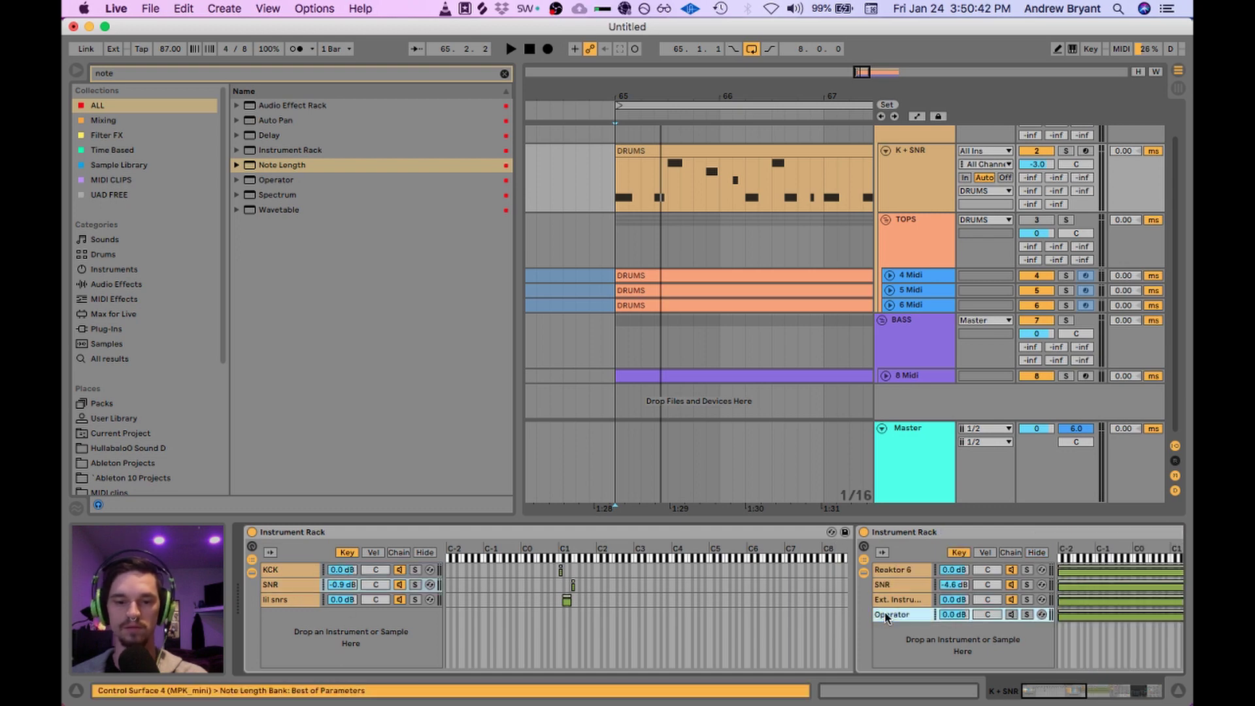
key("ctrl+r")
type("S")
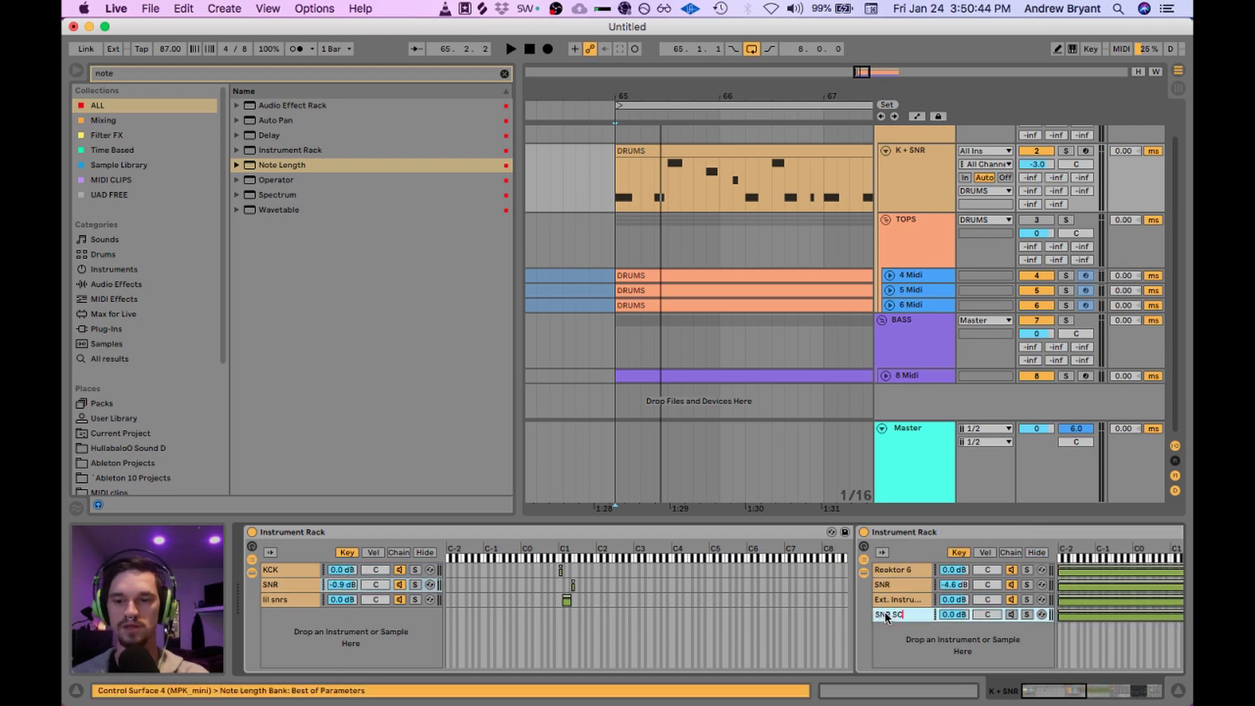
type("NR SC trig")
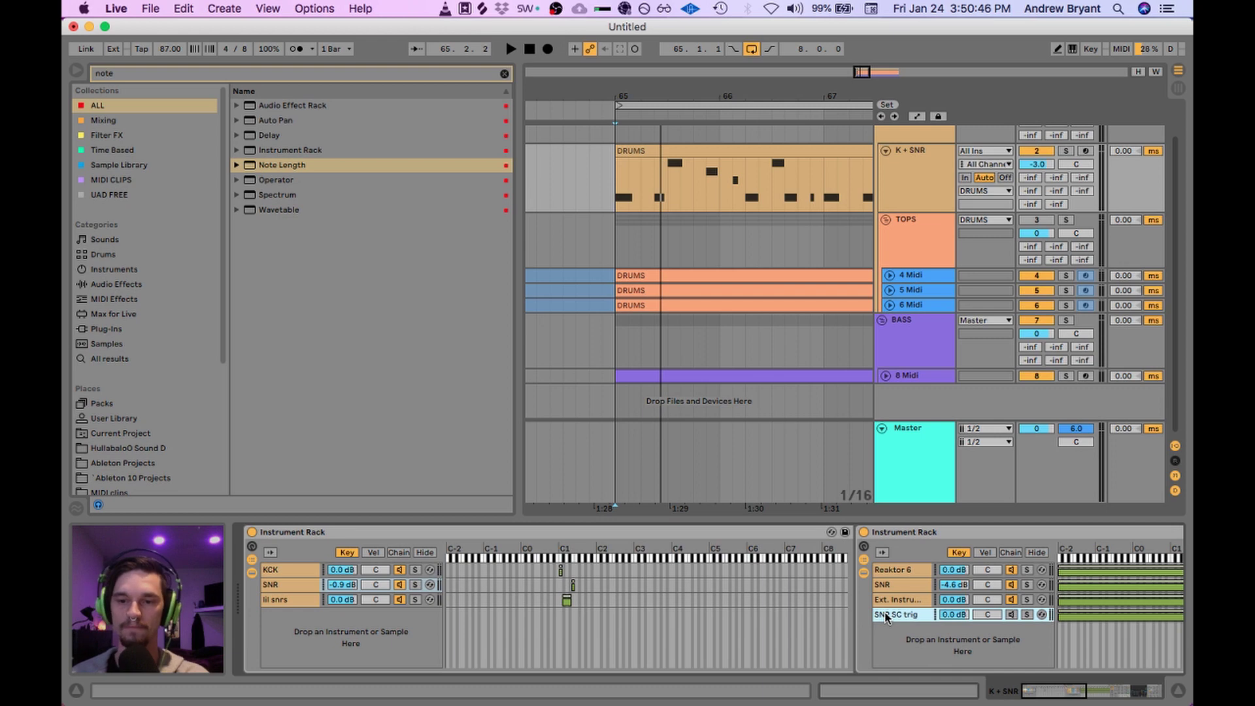
key("Return")
Step: Enable the sidechain on the BASS track's Compressor with K + SNR as audio source, and look through its available tap points
left_click_drag(698, 99, 698, 91)
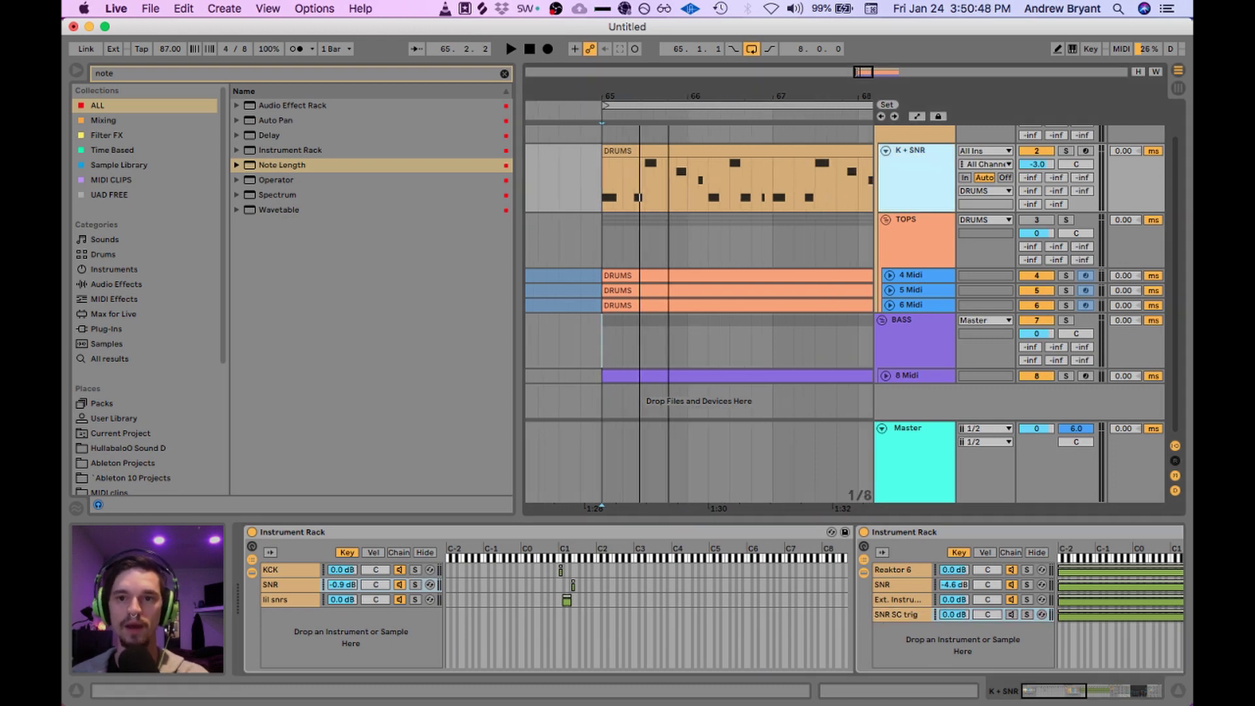
left_click(914, 328)
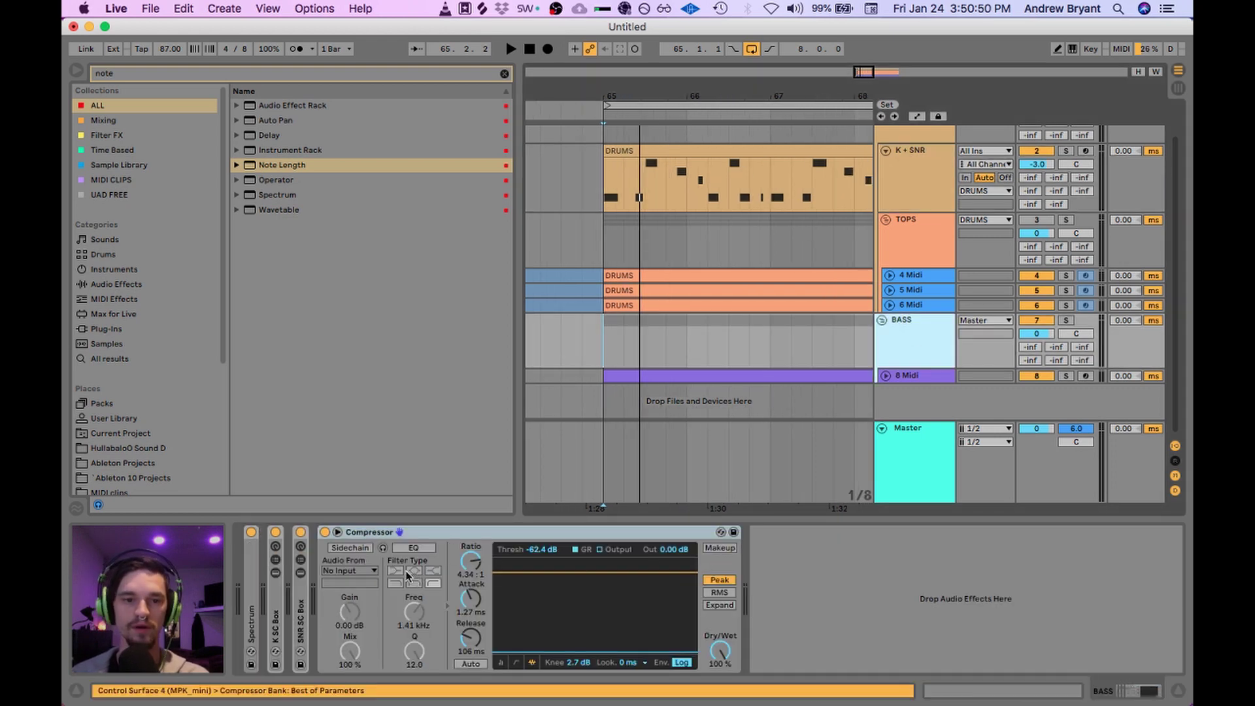
left_click(368, 534)
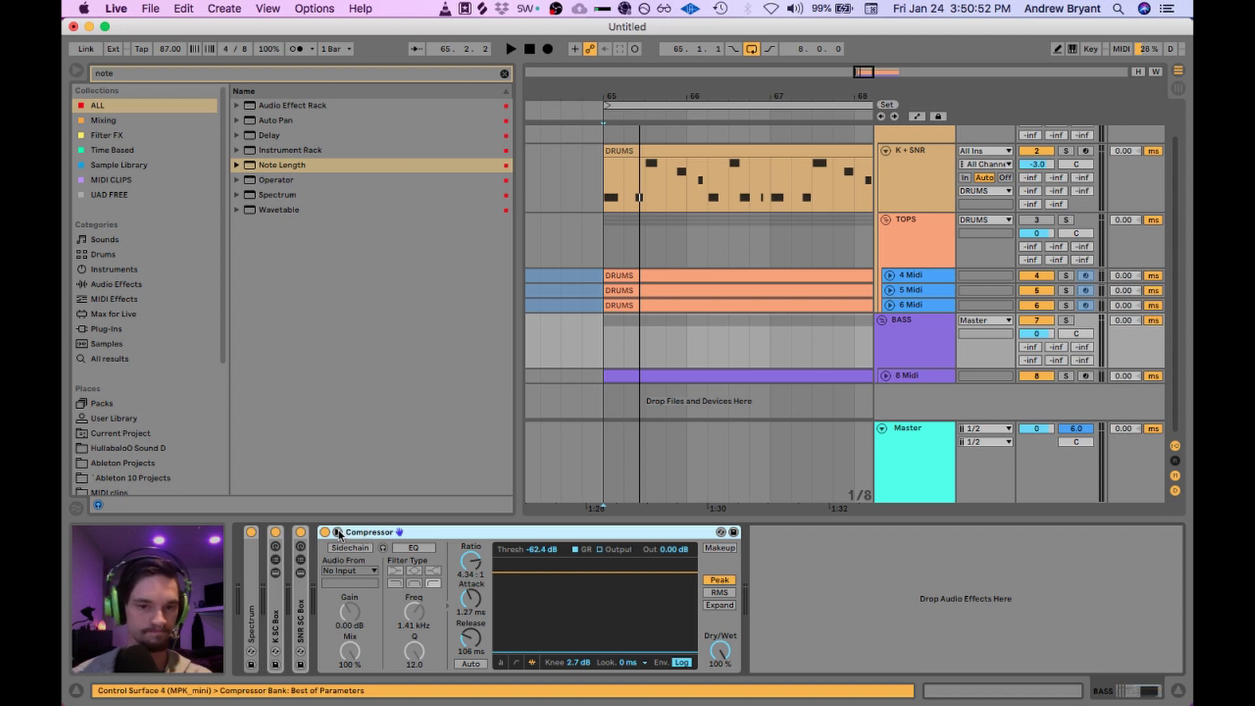
left_click(351, 548)
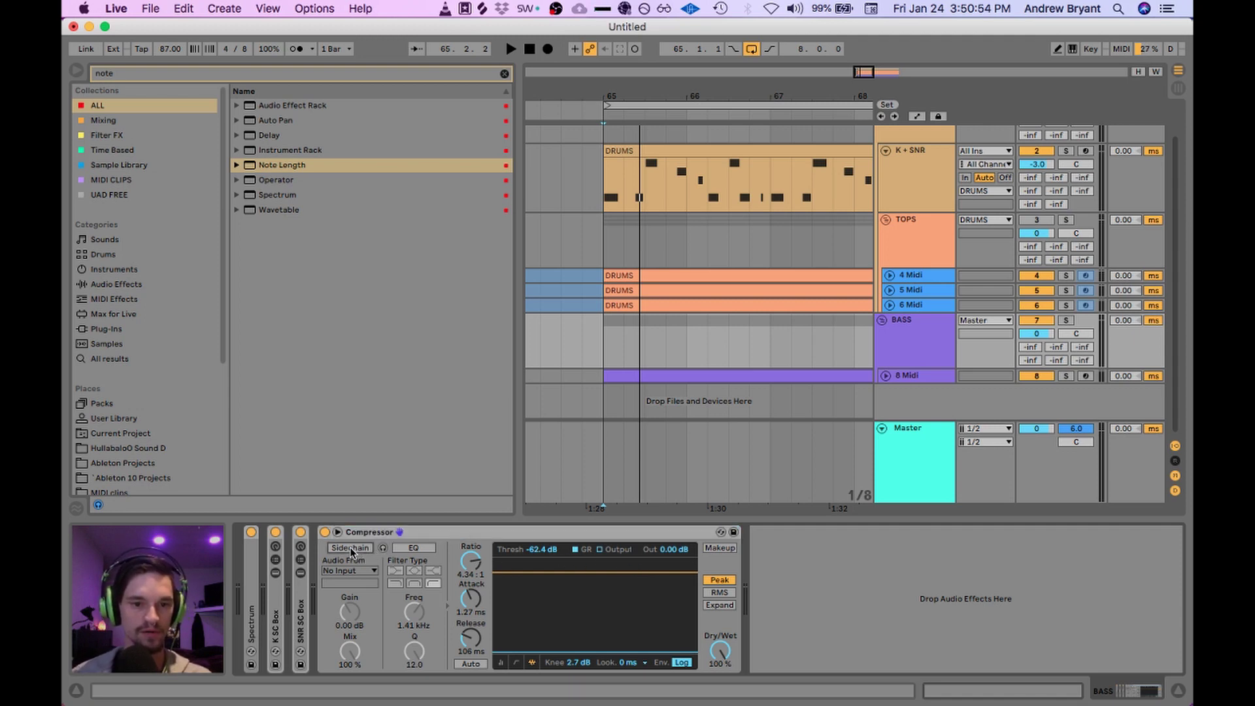
left_click(343, 572)
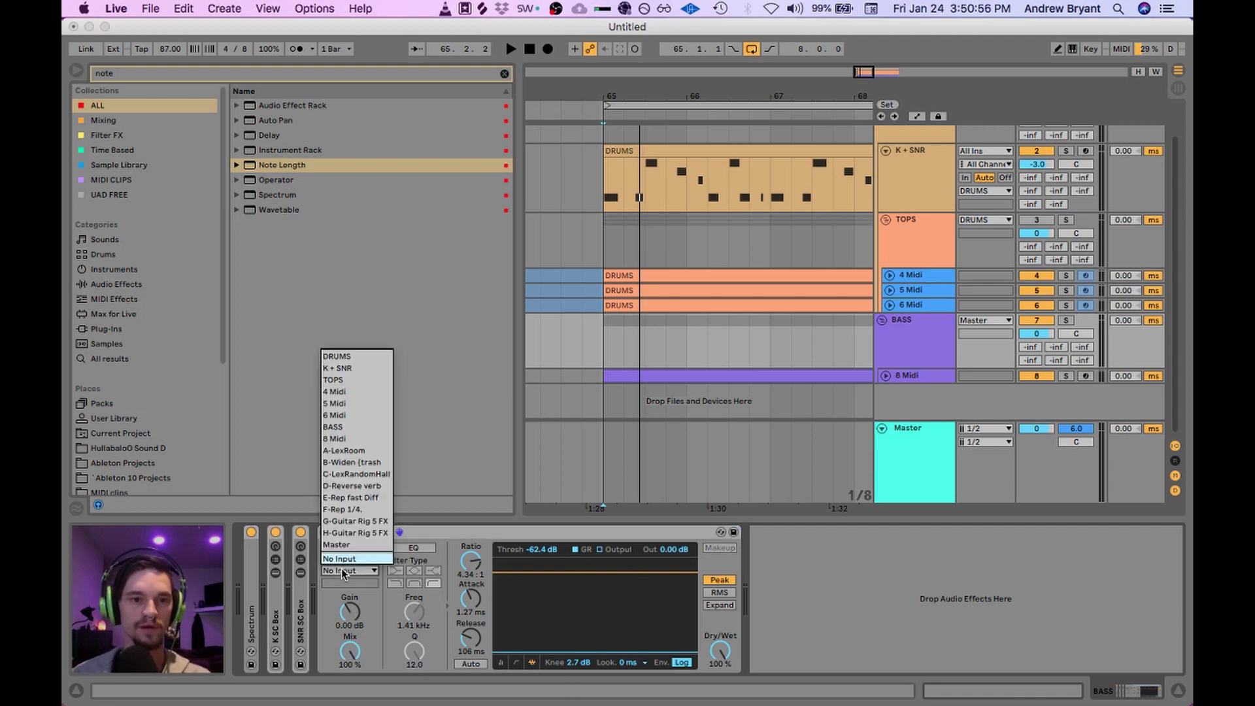
left_click(351, 369)
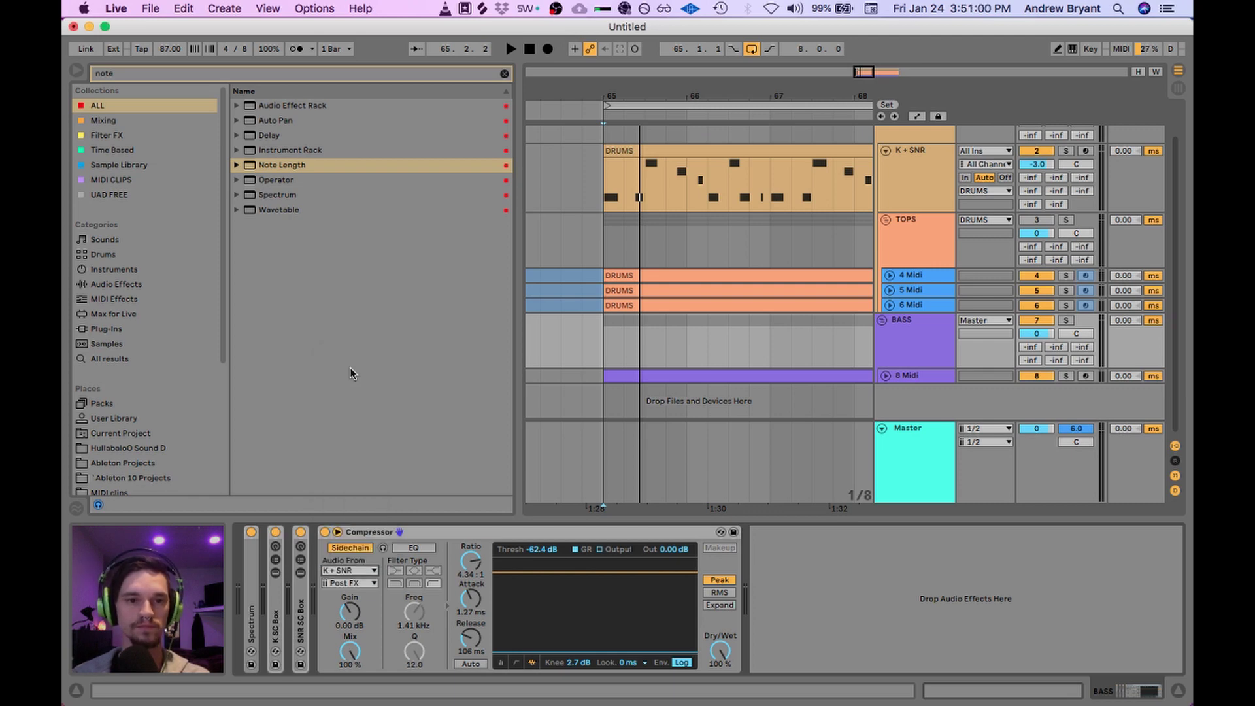
left_click(350, 584)
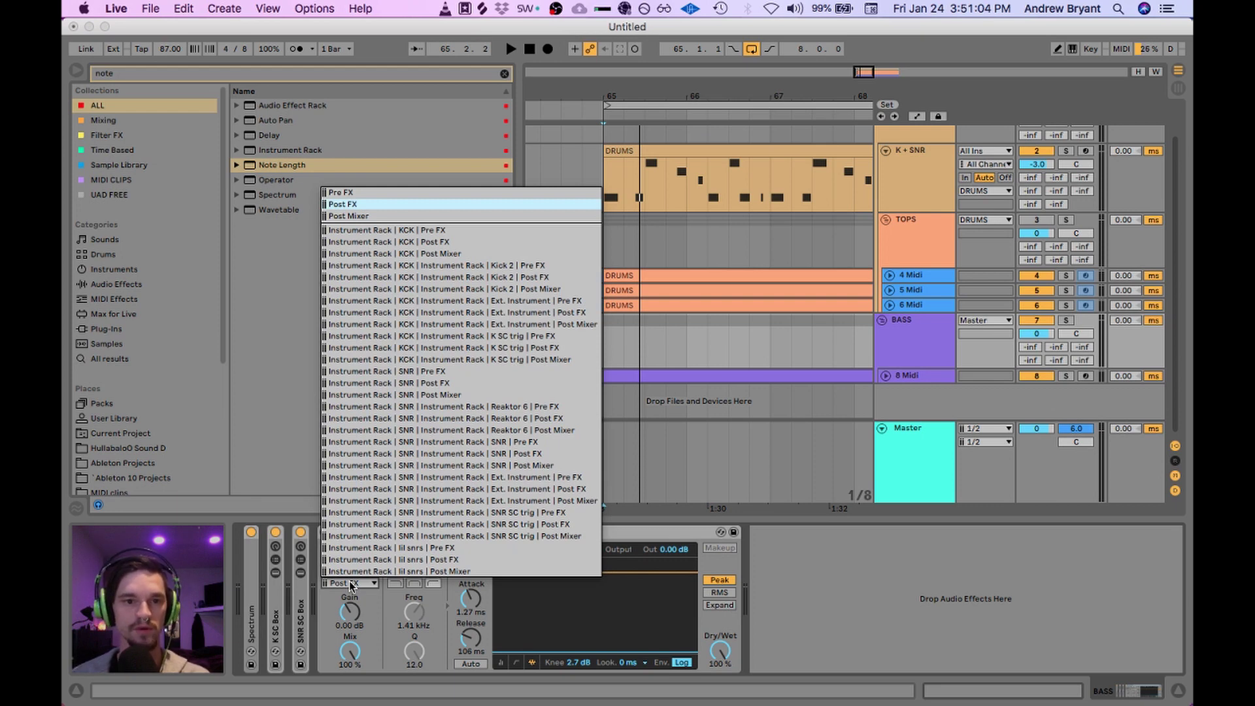
left_click(351, 583)
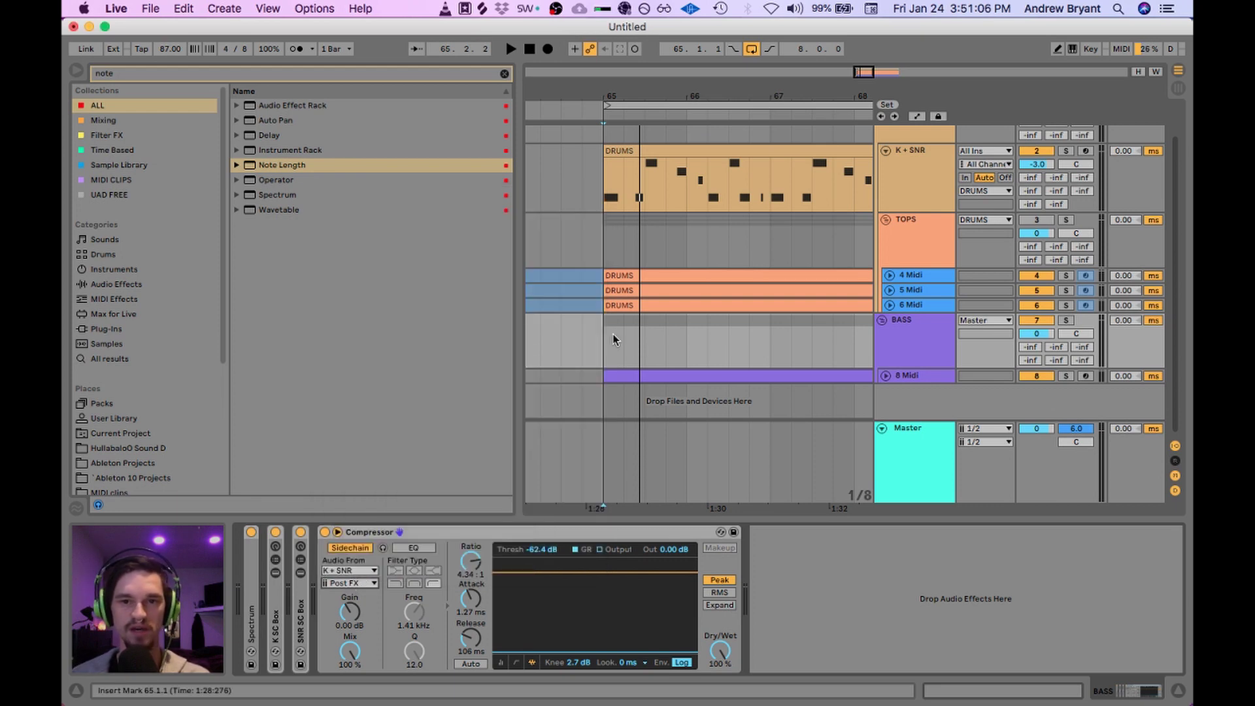
Step: Play the arrangement from bar 65 and watch the gain reduction on the BASS track's Compressor
left_click(596, 201)
key("minus")
key("minus")
key("minus")
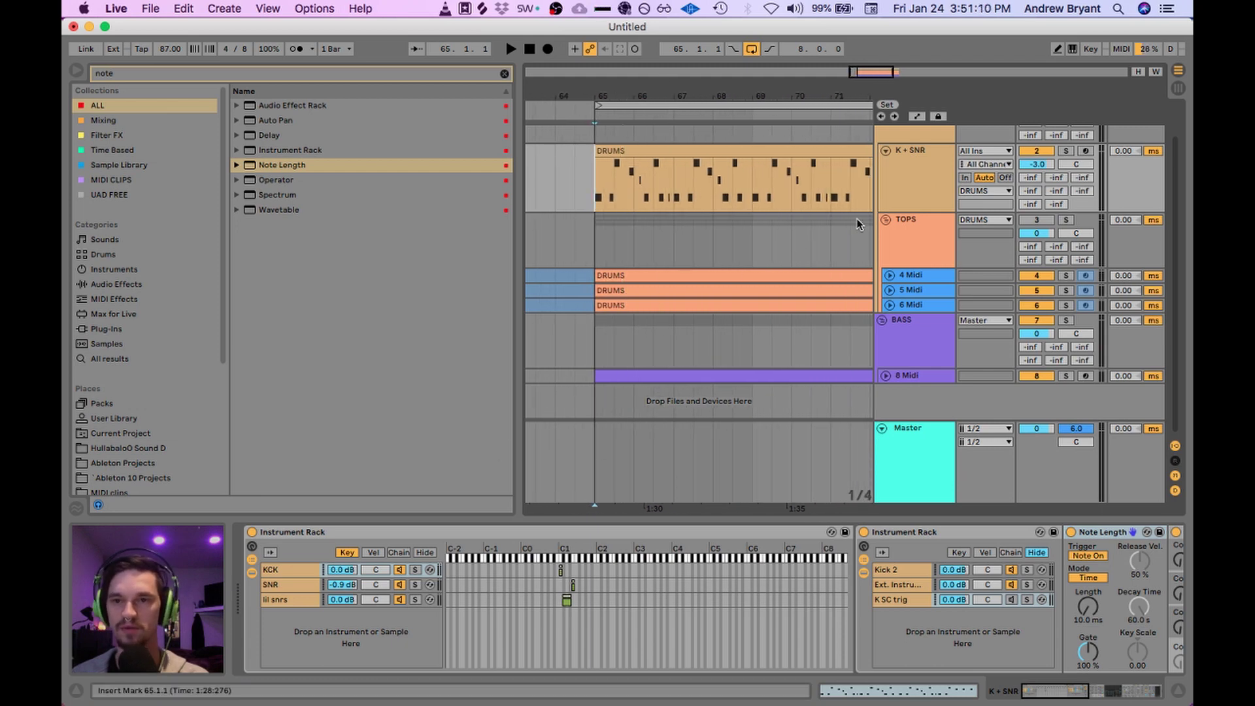
scroll(790, 303, "up", 1)
key("space")
left_click(935, 372)
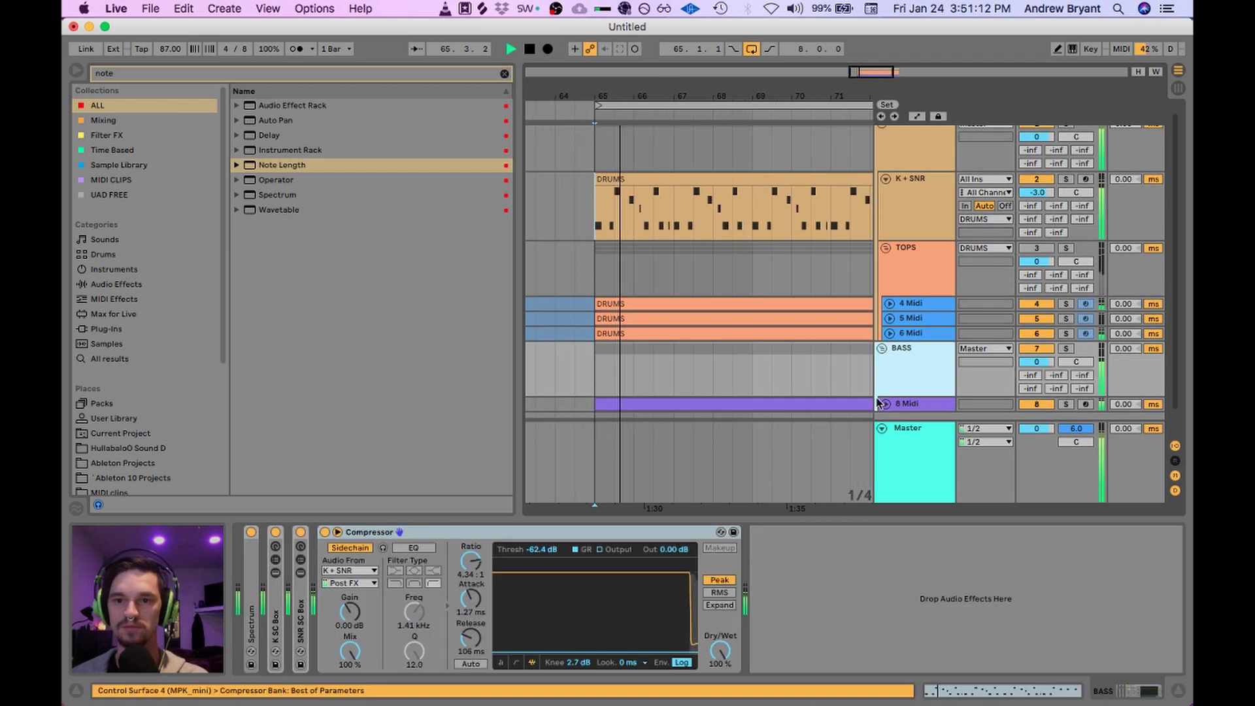
Step: Set the Compressor's sidechain tap point to the KCK rack's K SC trig chain, Post FX, and stop playback
left_click(358, 571)
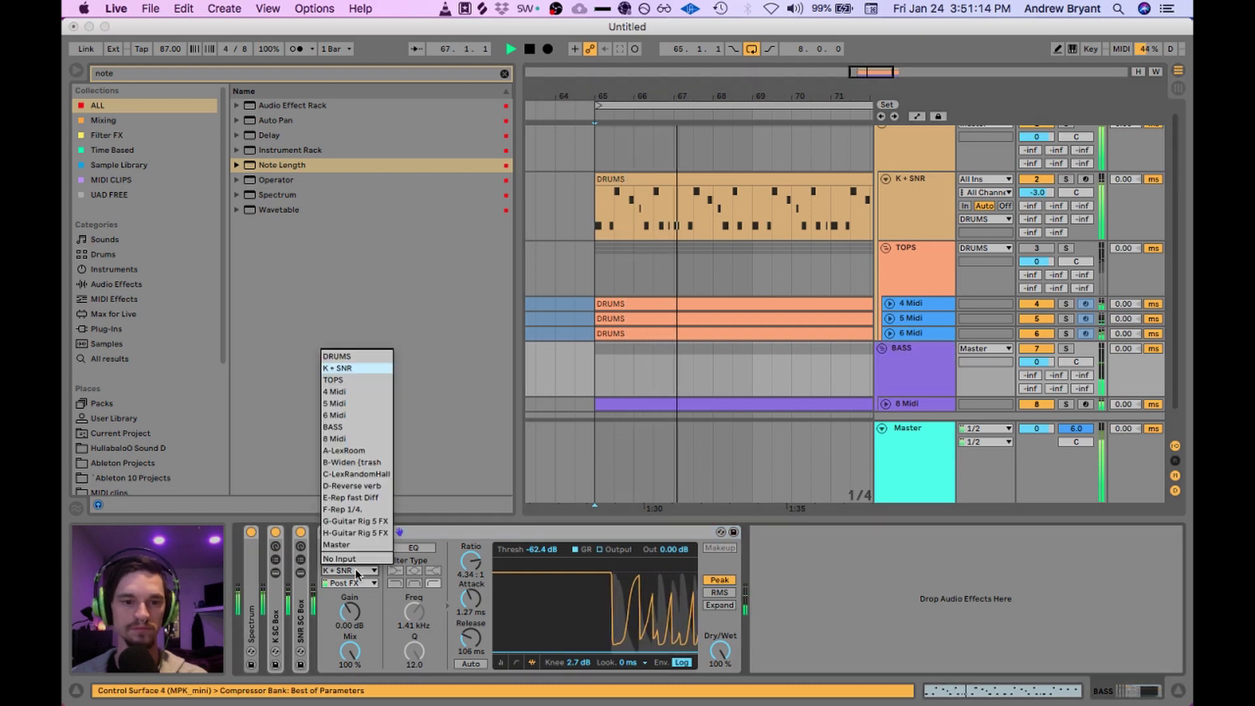
left_click(357, 572)
left_click(355, 583)
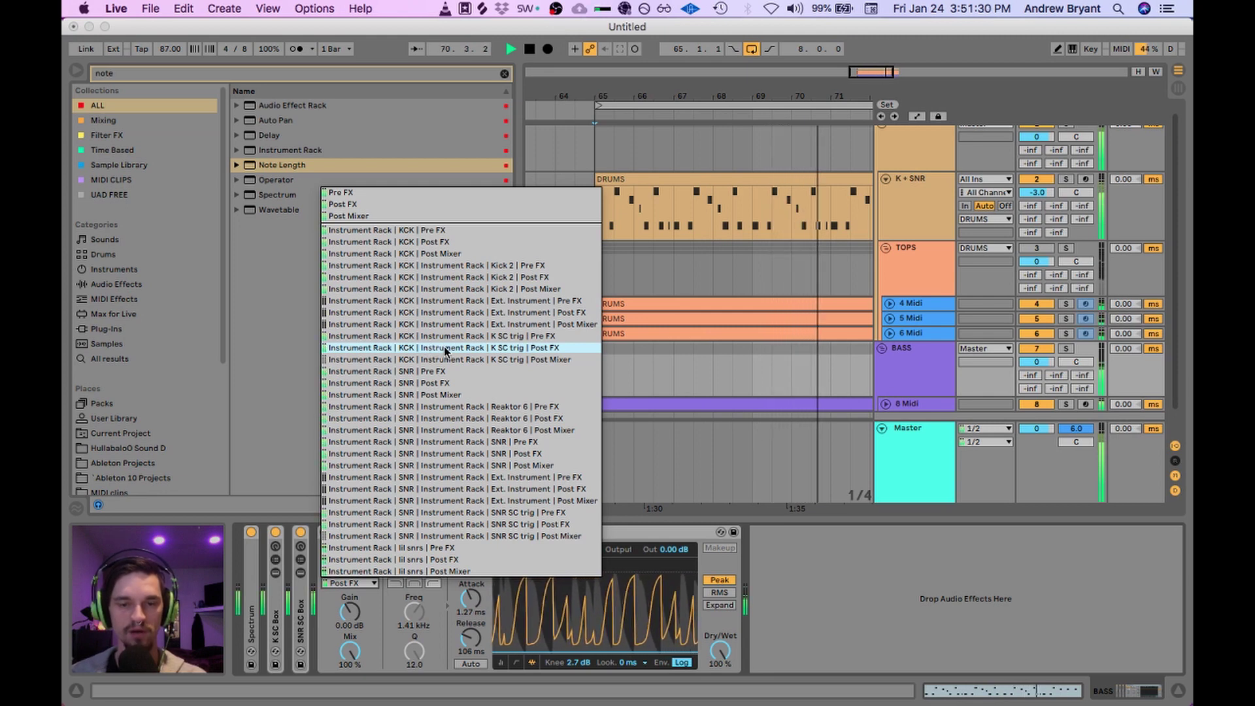
left_click(445, 351)
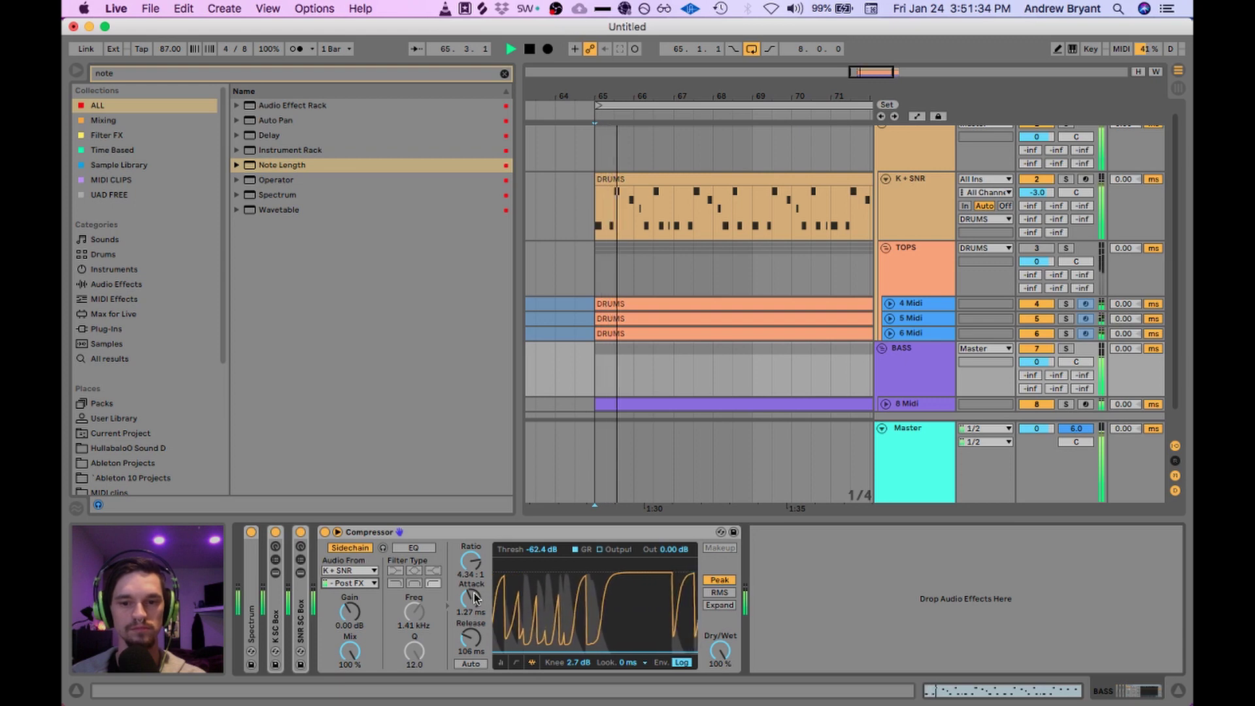
key("space")
Step: Set the BASS Compressor's ratio to inf:1, attack to 10.0 ms, release to 1.00 ms and lookahead to 10 ms
left_click_drag(470, 562, 473, 592)
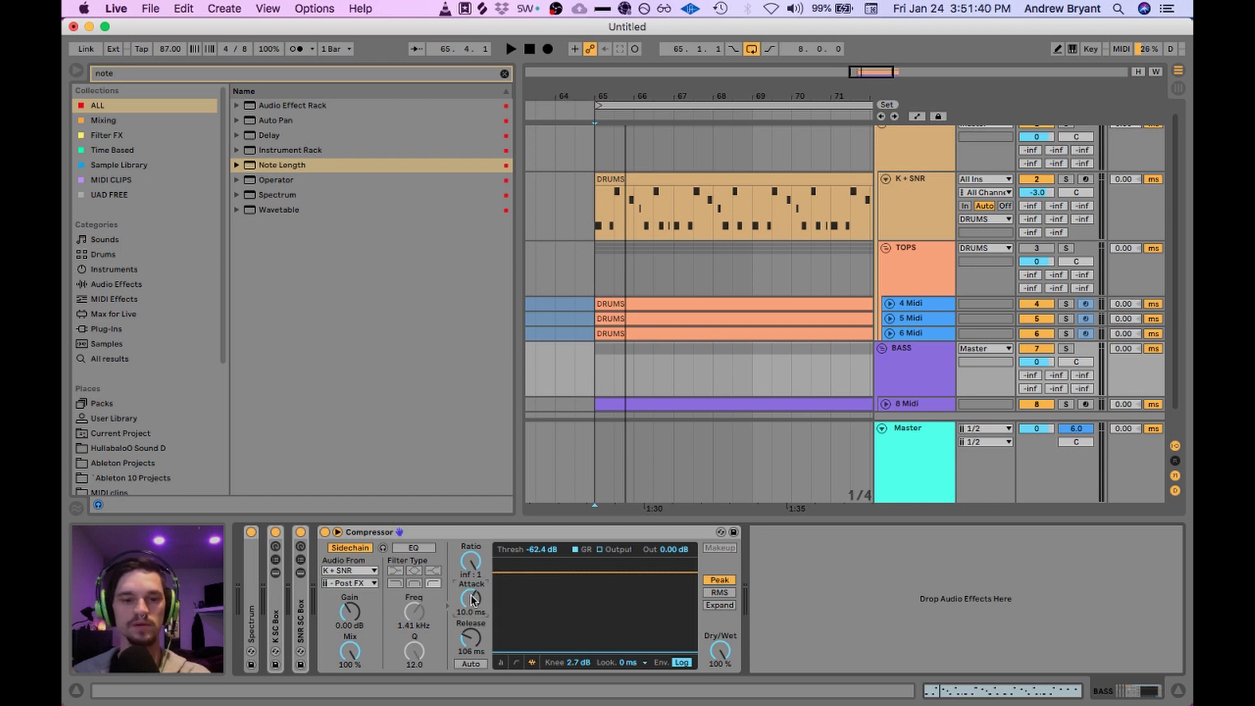
left_click_drag(478, 637, 480, 638)
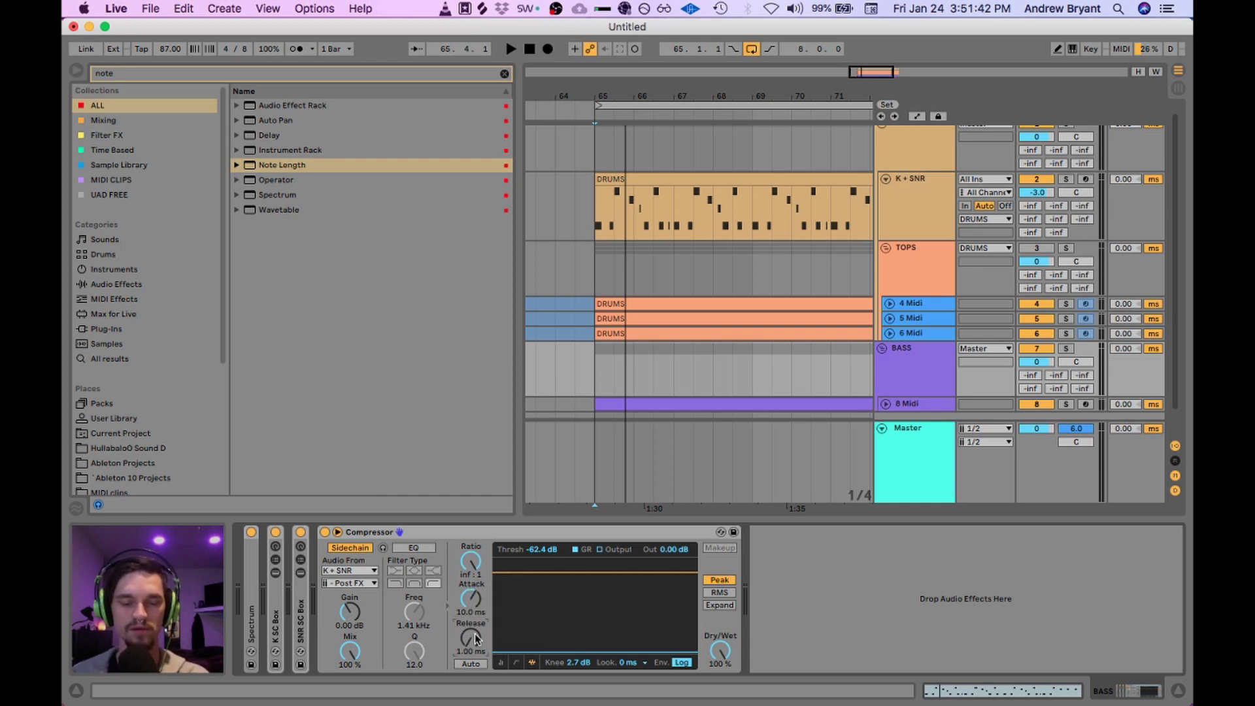
left_click(627, 662)
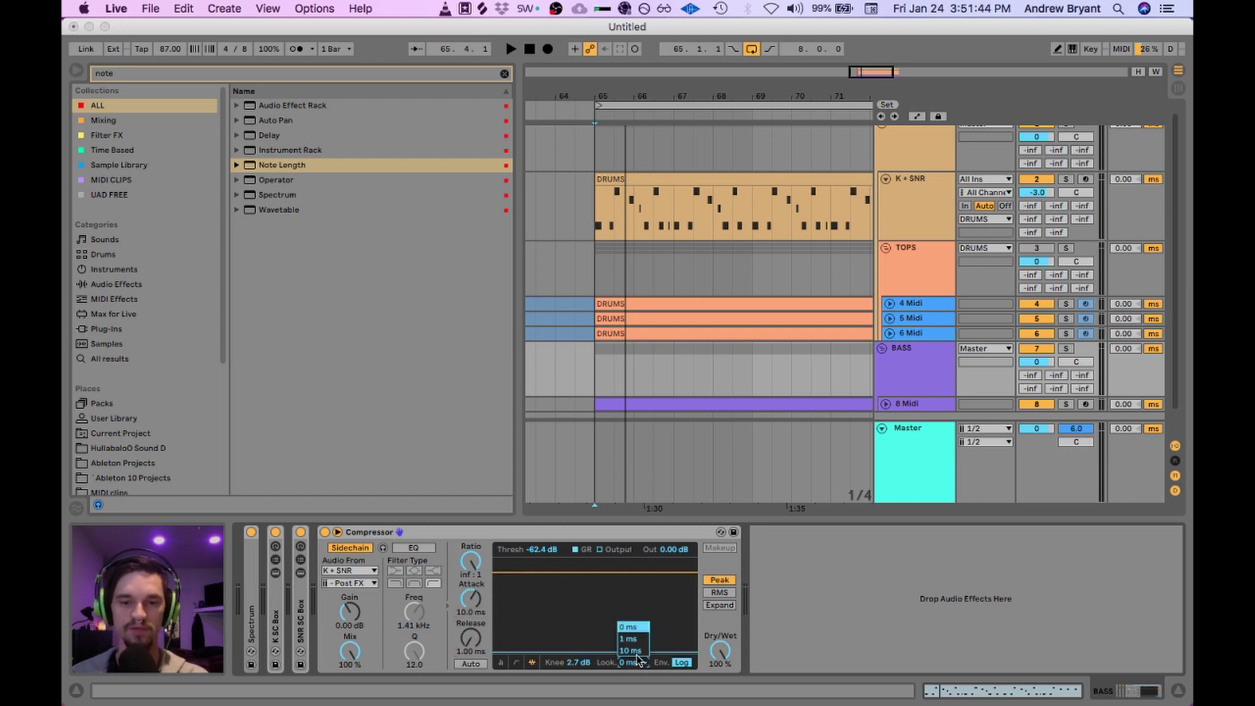
left_click(639, 652)
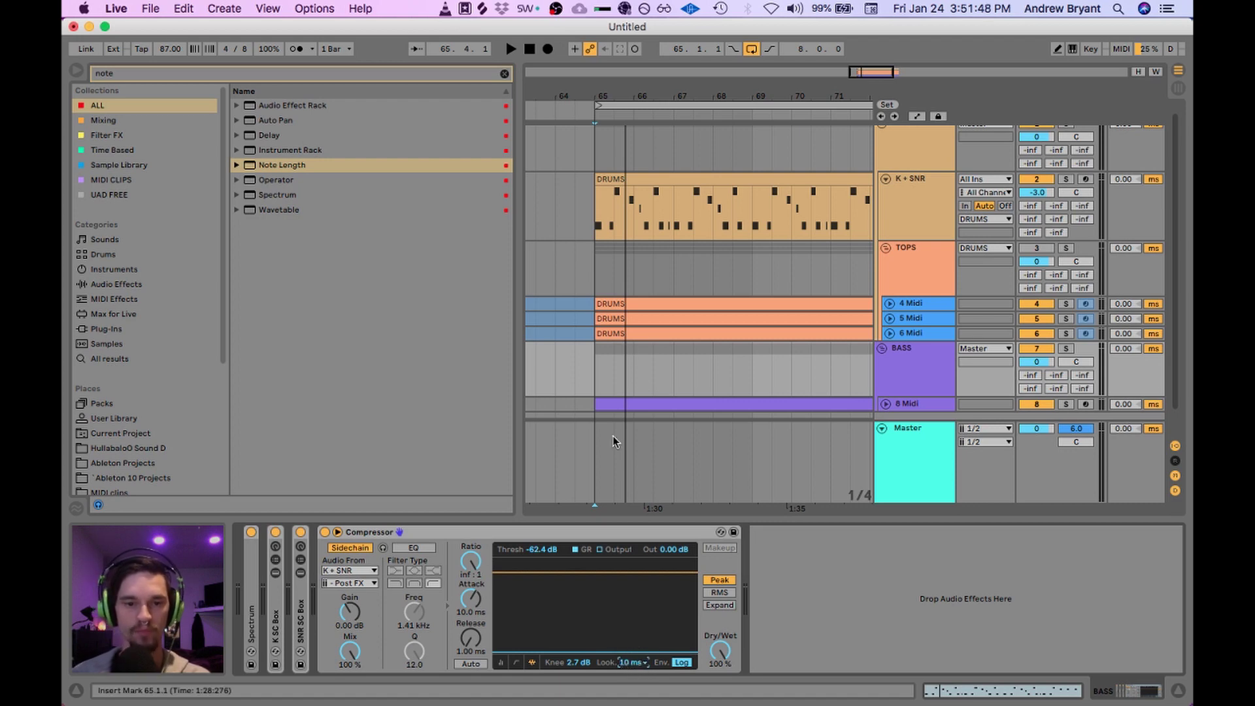
Step: Audition the Compressor's ducking in playback from bar 65, briefly soloing the BASS track for the second pass
left_click(379, 534)
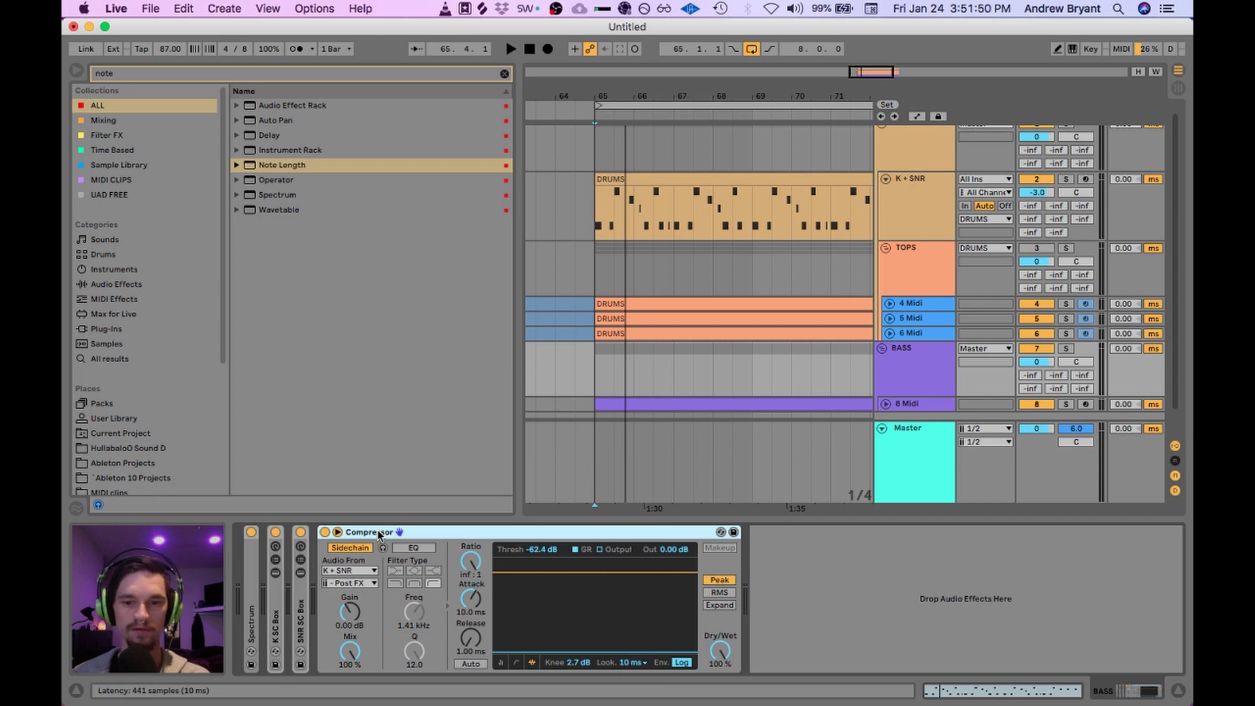
key("space")
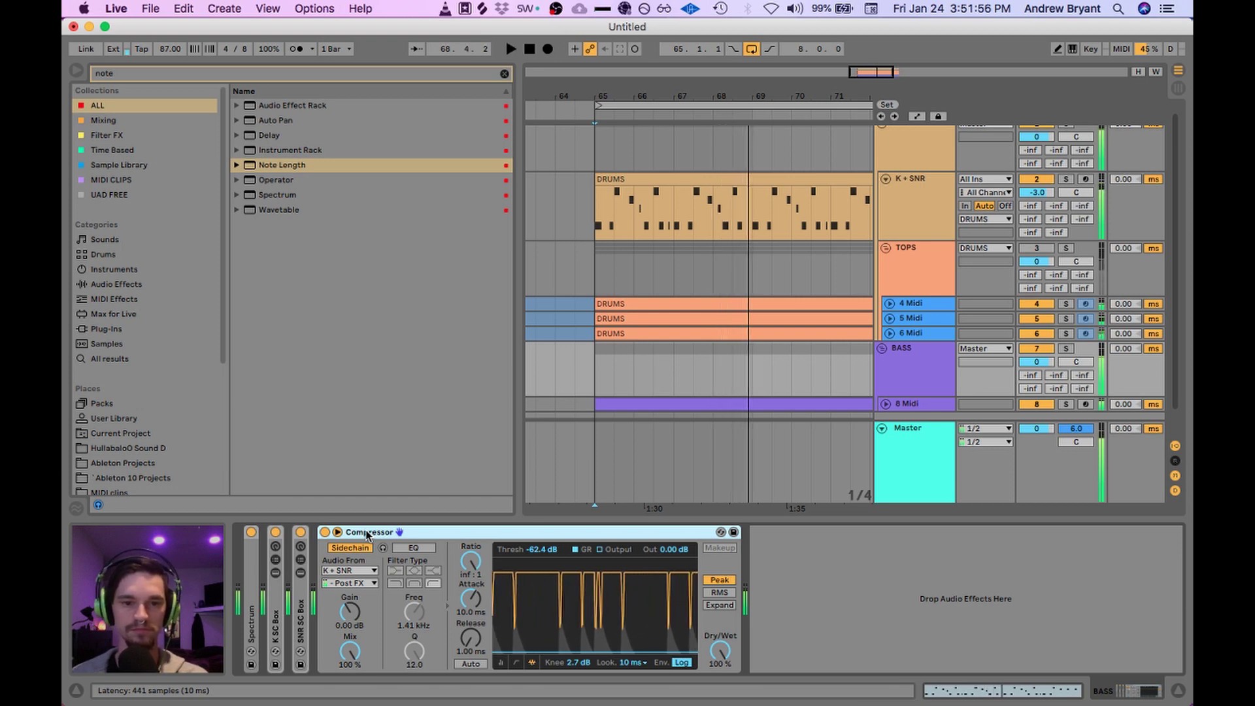
key("space")
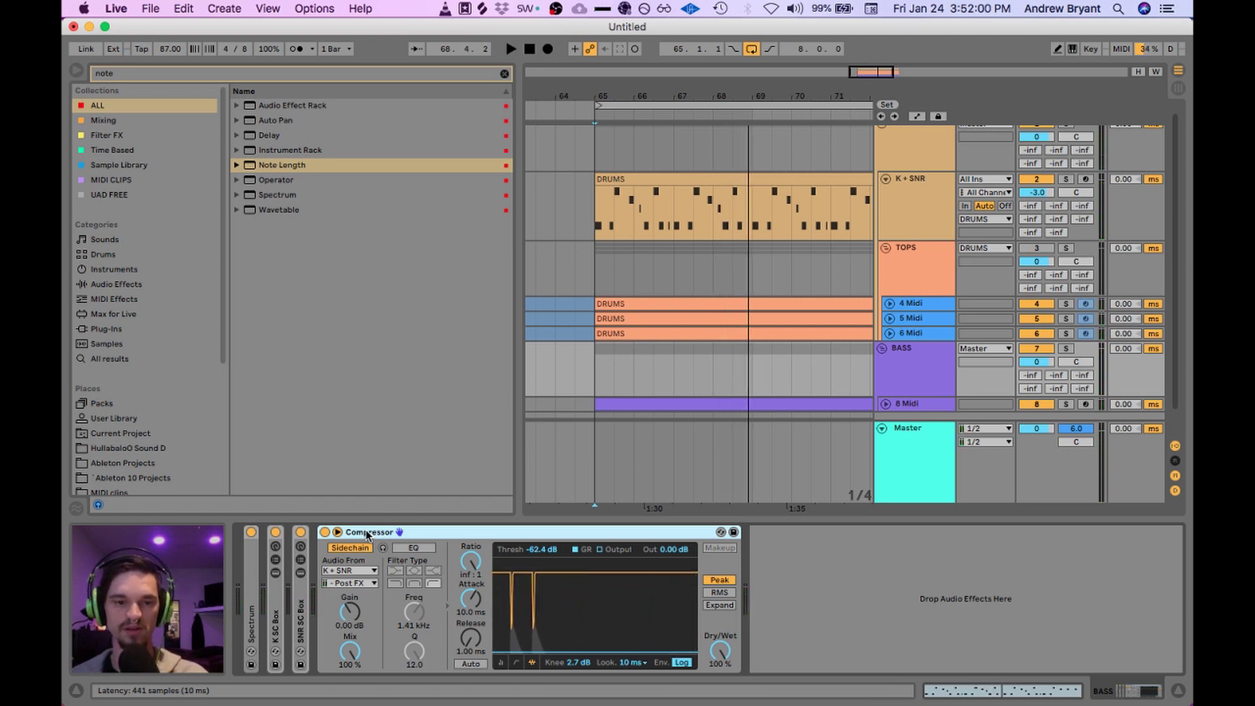
left_click(1065, 349)
key("space")
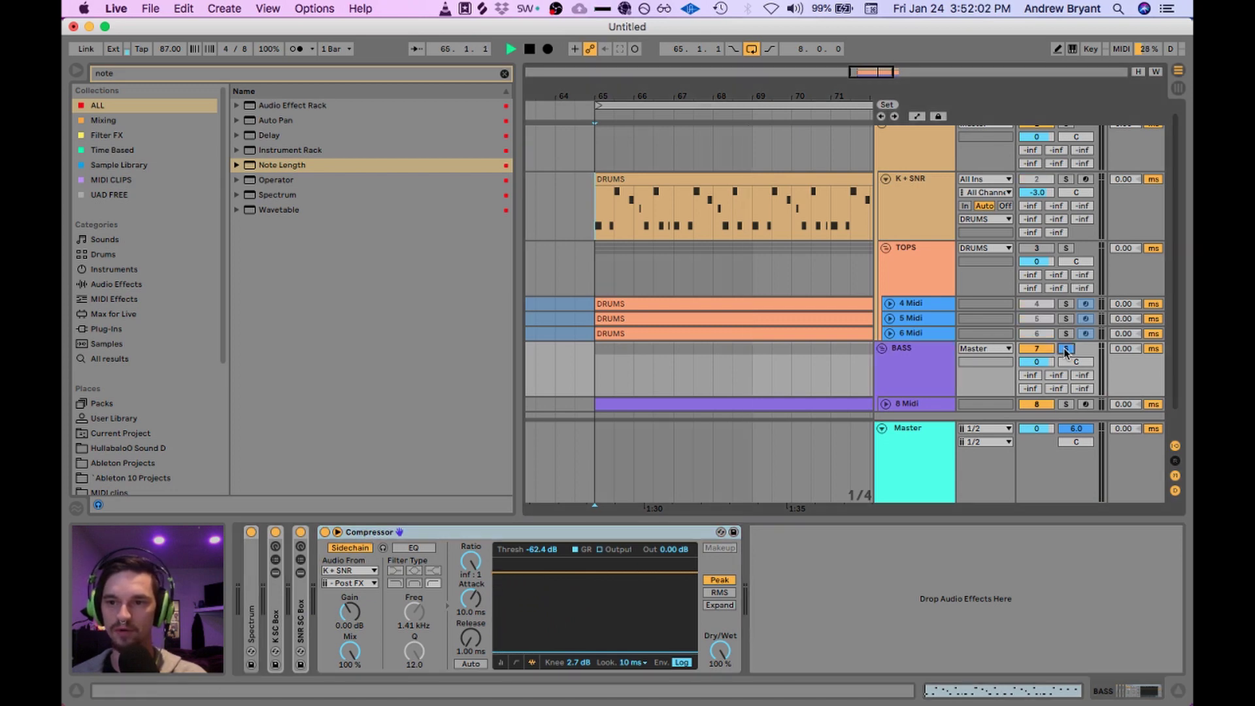
left_click(1065, 348)
key("space")
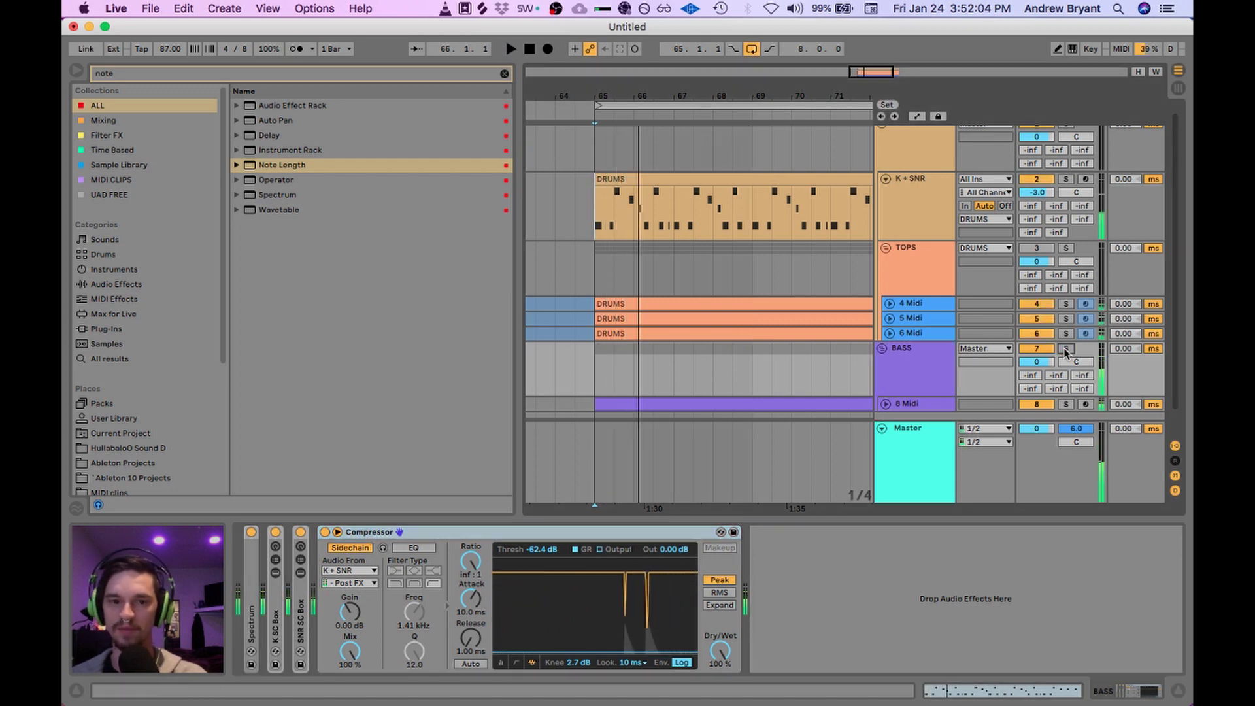
Step: Duplicate the sidechained Compressor on the BASS track so two identical ones run in series
left_click(356, 535)
key("super+d")
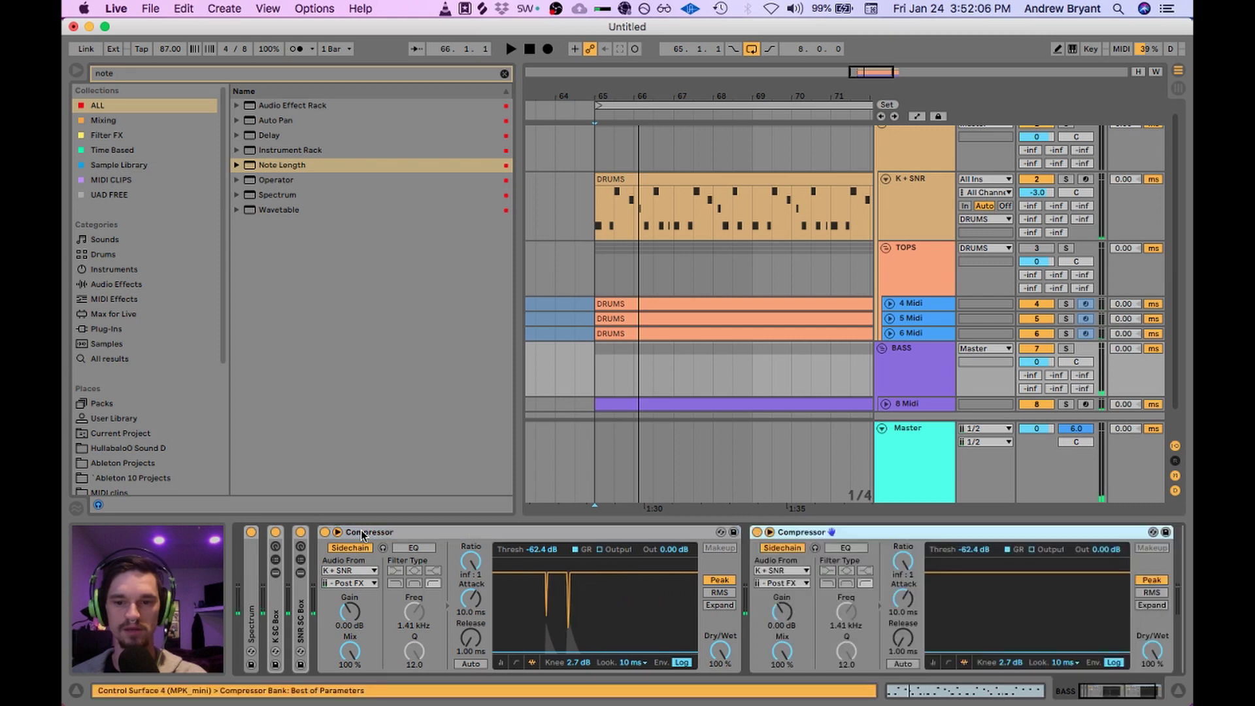
left_click(686, 534)
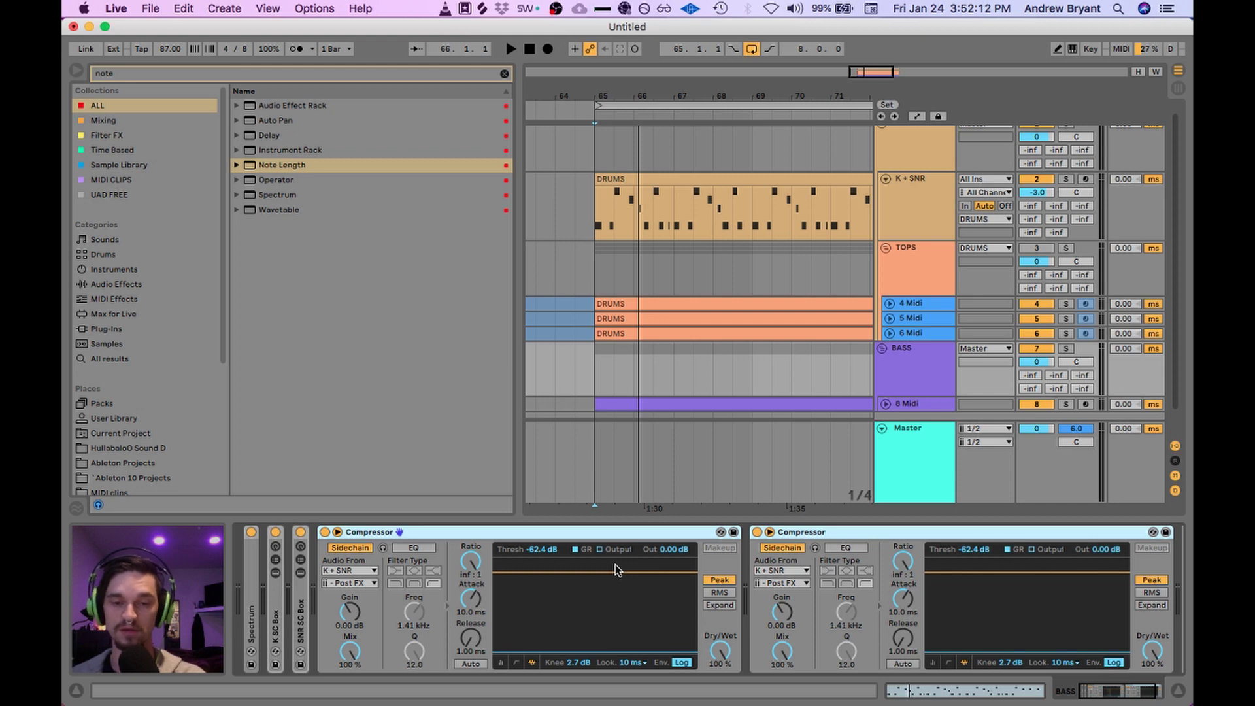
Step: Play the arrangement from bar 65 to check the gain reduction of both BASS Compressors, and stop playback
key("space")
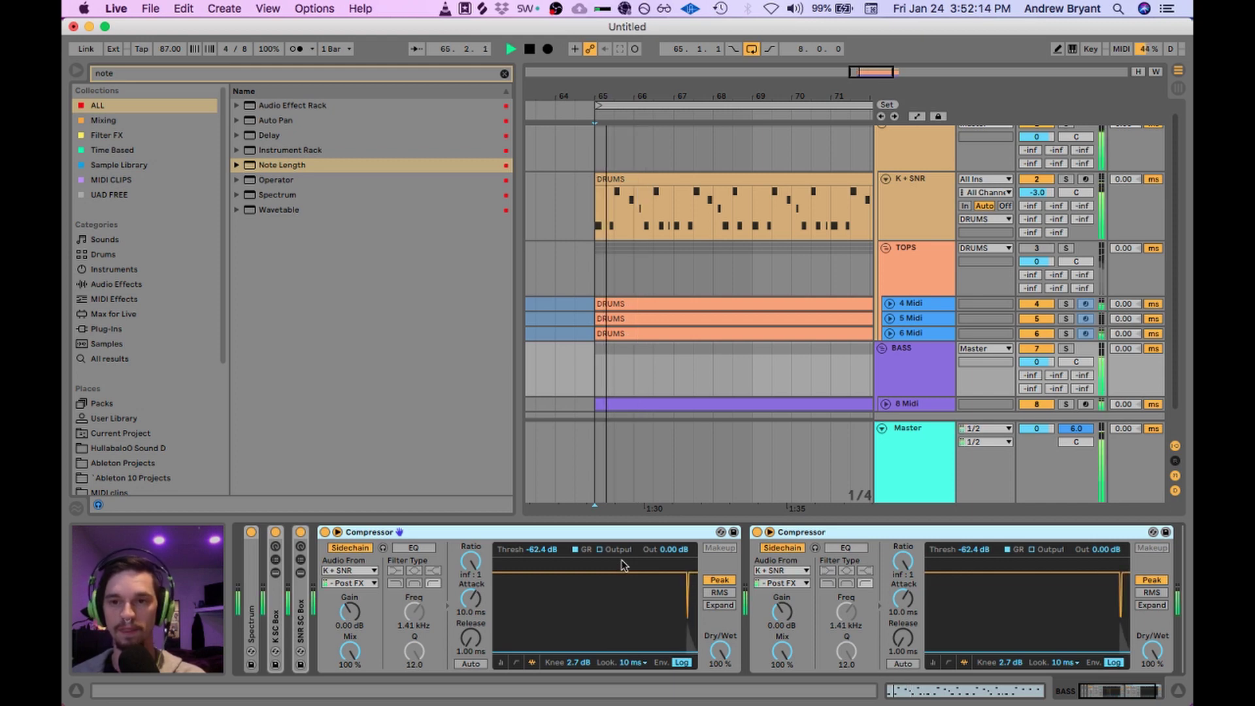
left_click(926, 366)
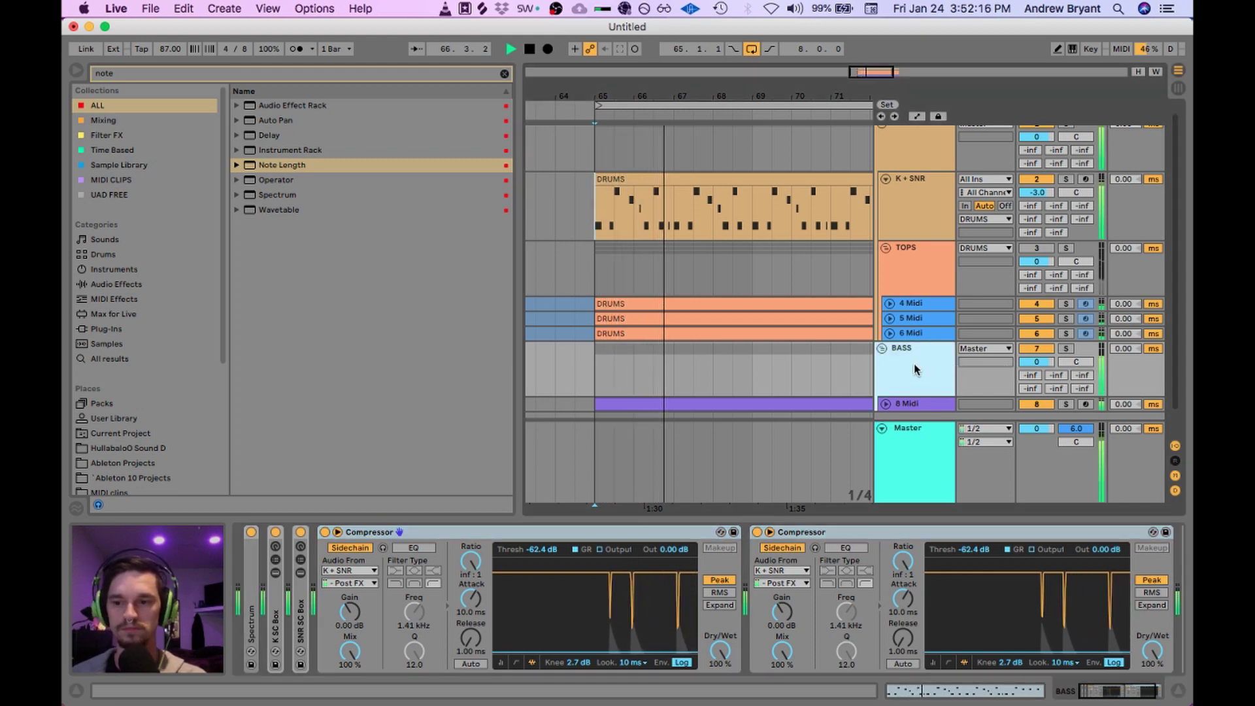
left_click(597, 533)
key("space")
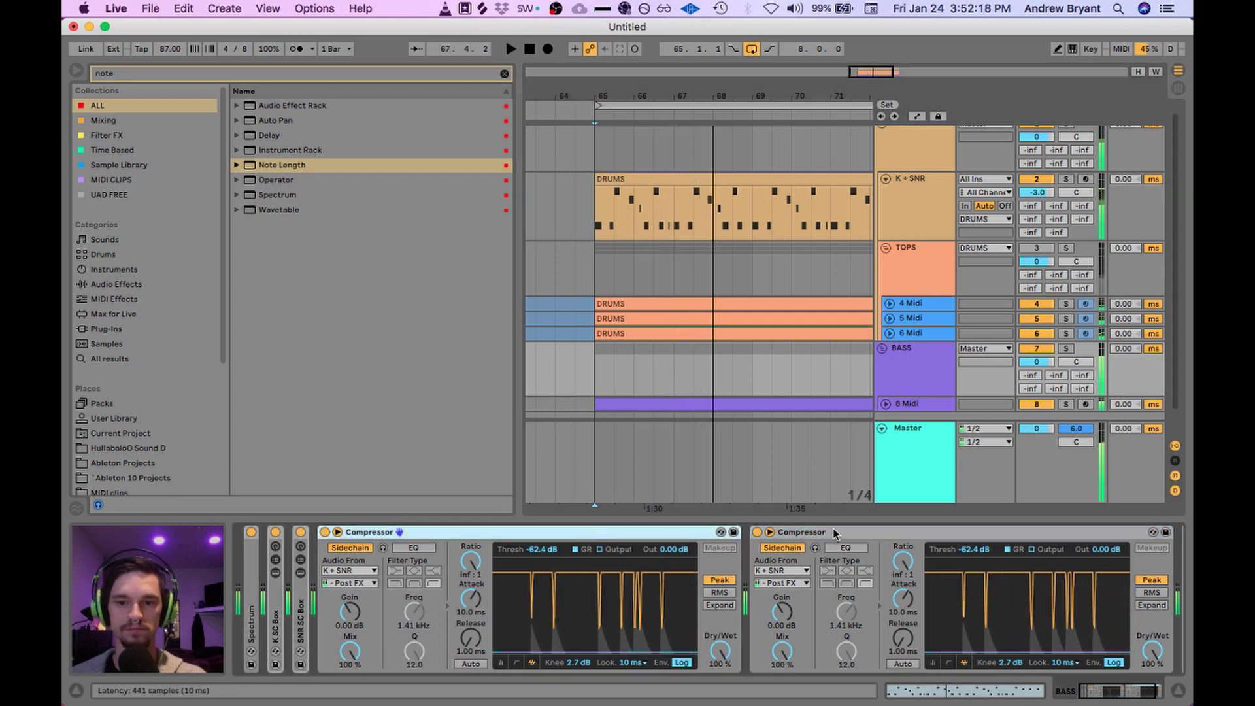
Step: Group the two BASS Compressors into one Audio Effect Rack and show the rack's chain list
left_click(834, 533, "shift")
key("super+g")
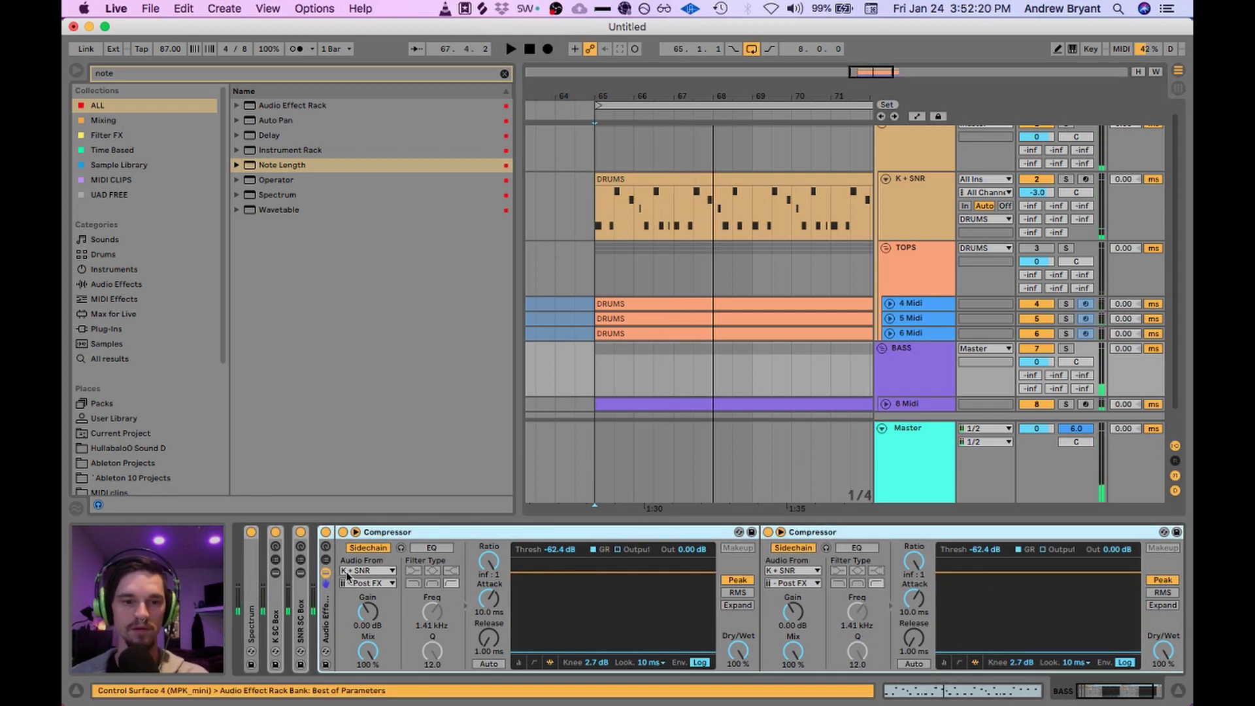
left_click(325, 560)
Step: Rename the new Audio Effect Rack K SC No lick and duplicate it on the BASS track
key("super+r")
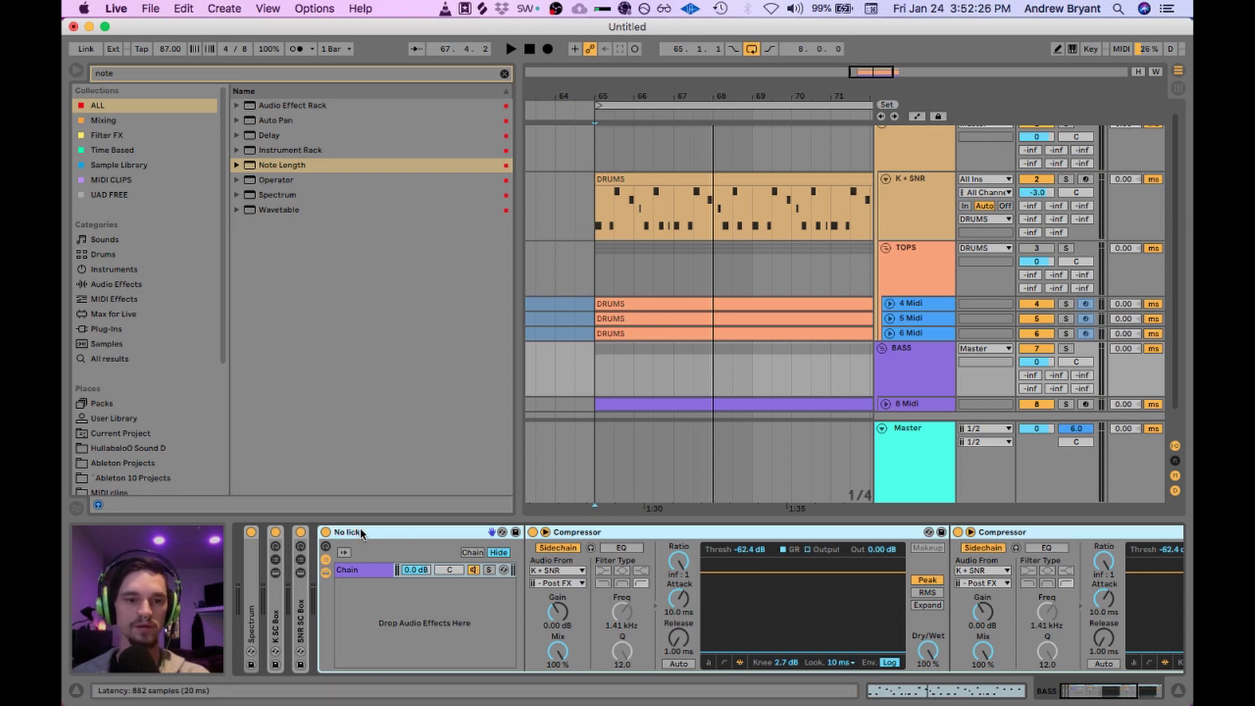
type("K SC")
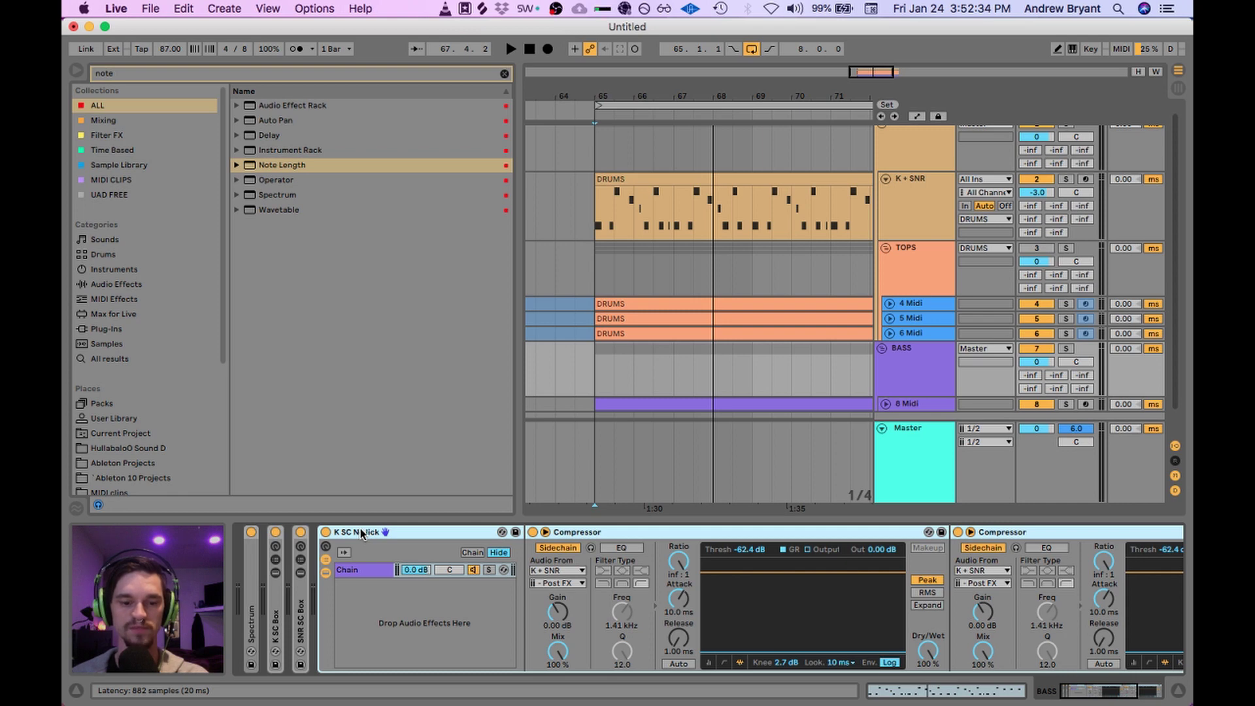
key("Return")
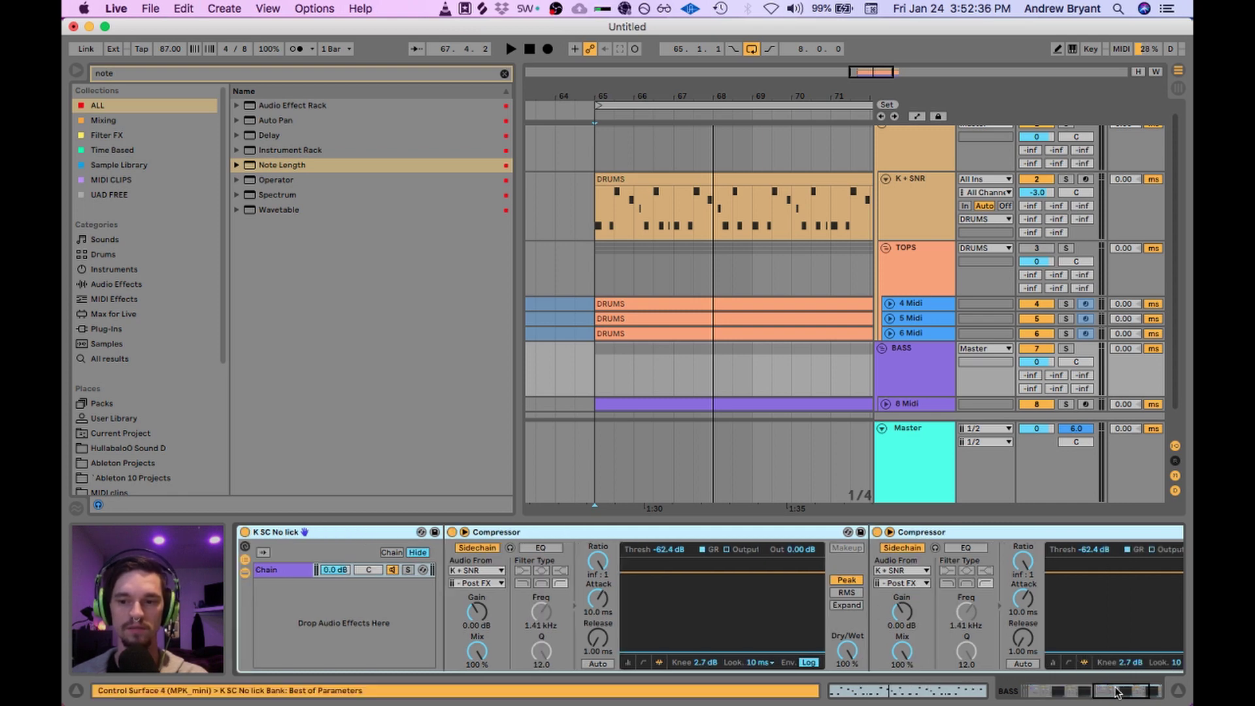
Step: Rename the duplicated rack on the BASS track SNR SC No click
left_click_drag(1117, 691, 1031, 695)
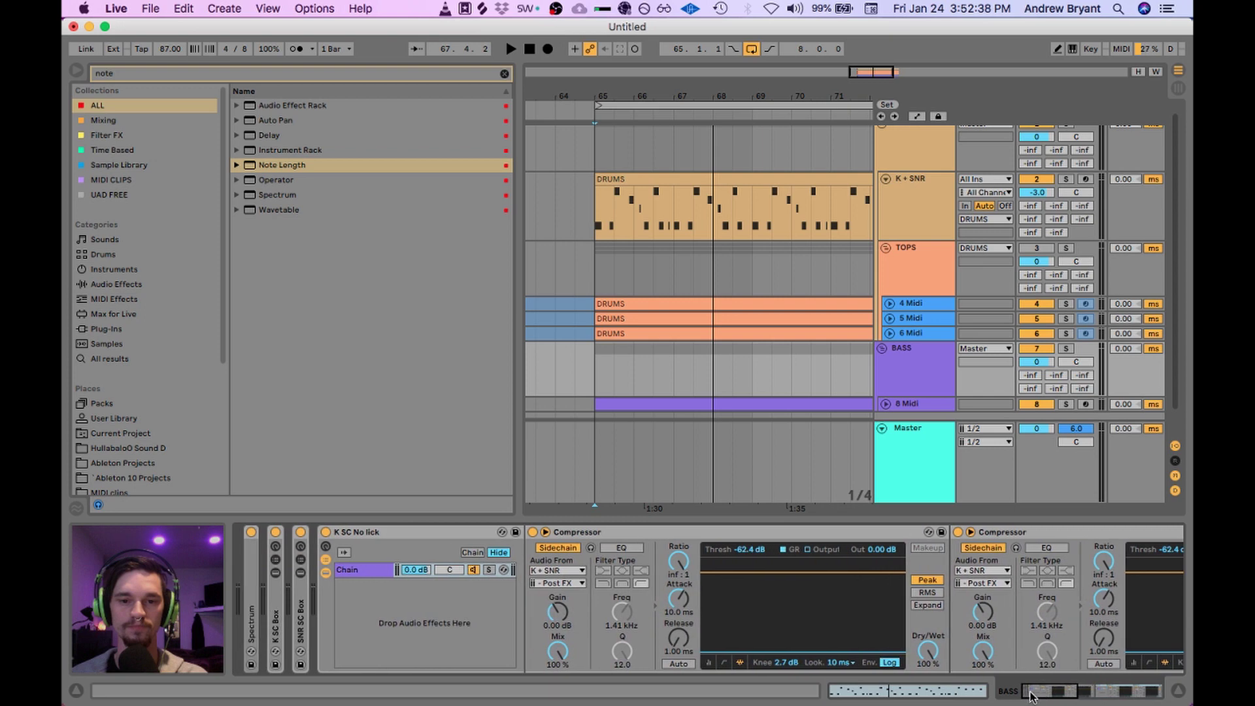
left_click(302, 533)
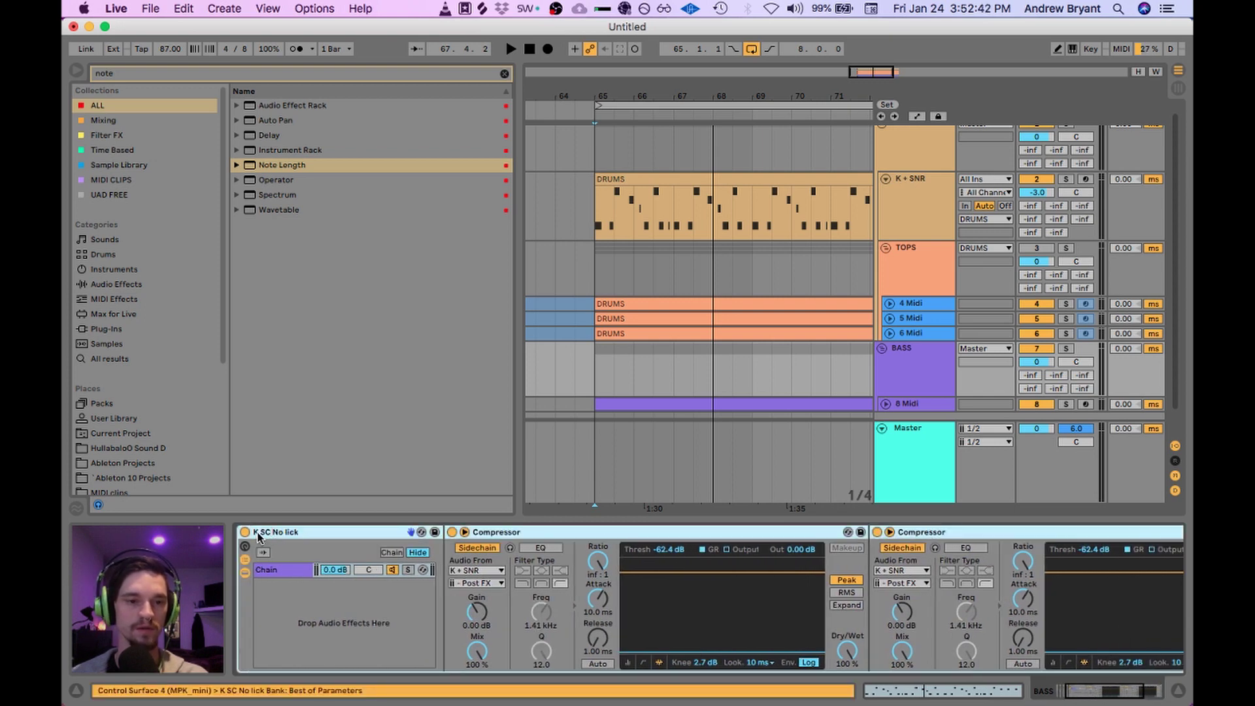
type("SNR")
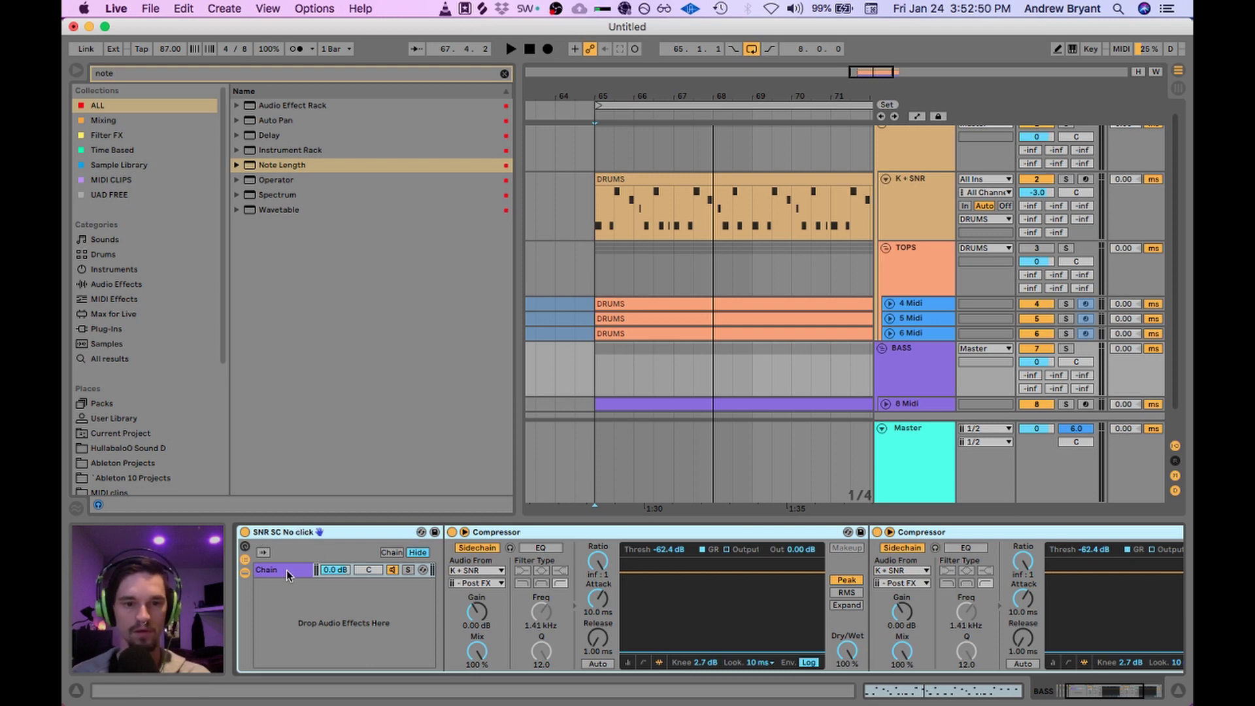
Step: Set the sidechain tap point of both Compressors in the SNR SC No click rack to the SNR rack's SNR SC trig chain, Post FX
left_click(475, 569)
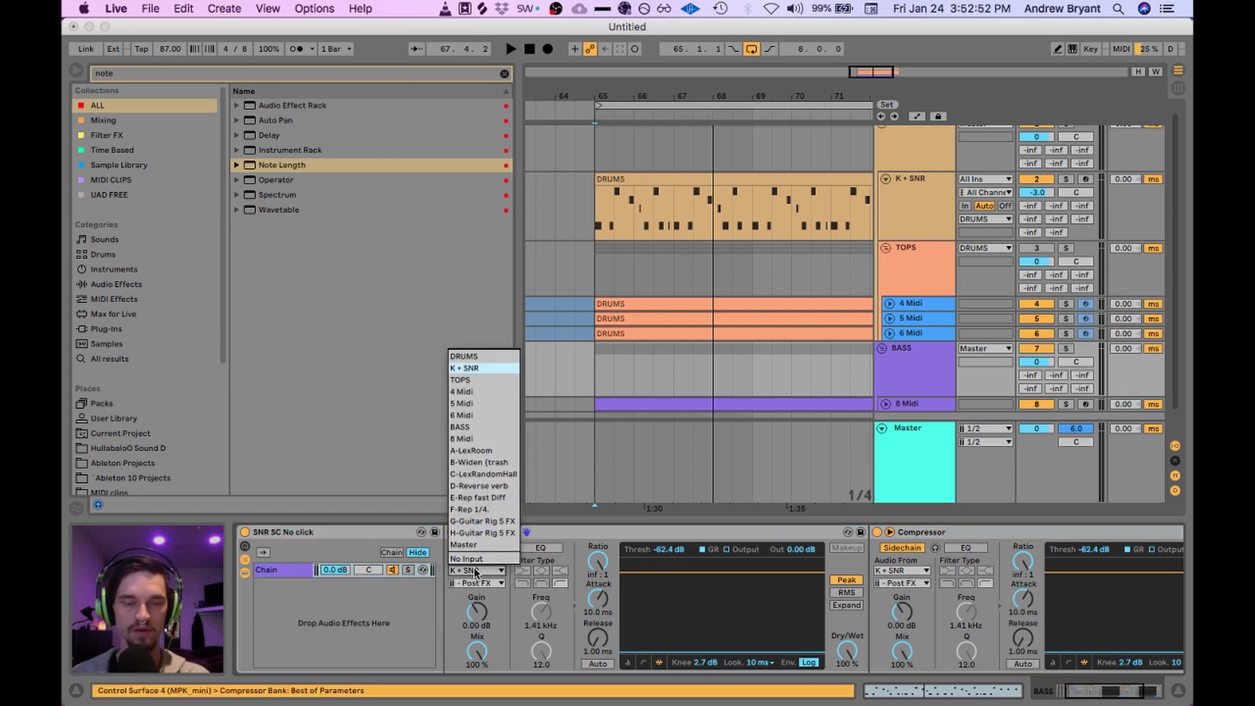
left_click(475, 571)
left_click(482, 582)
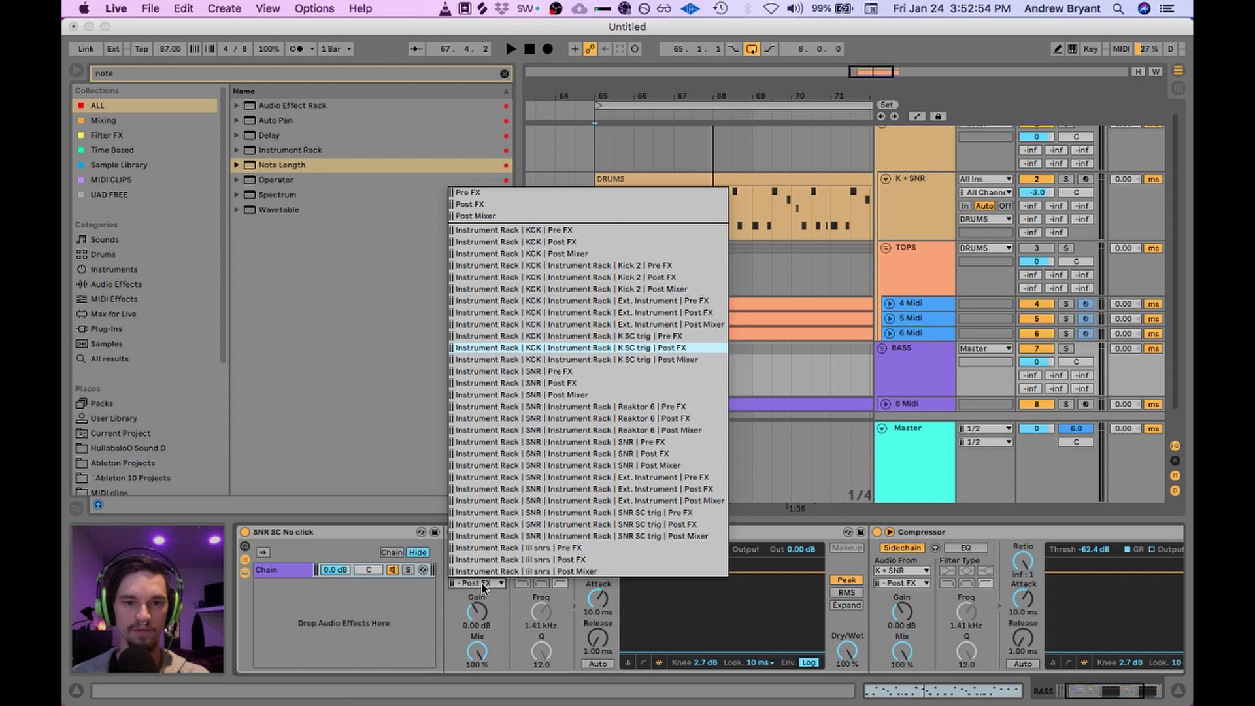
left_click(520, 524)
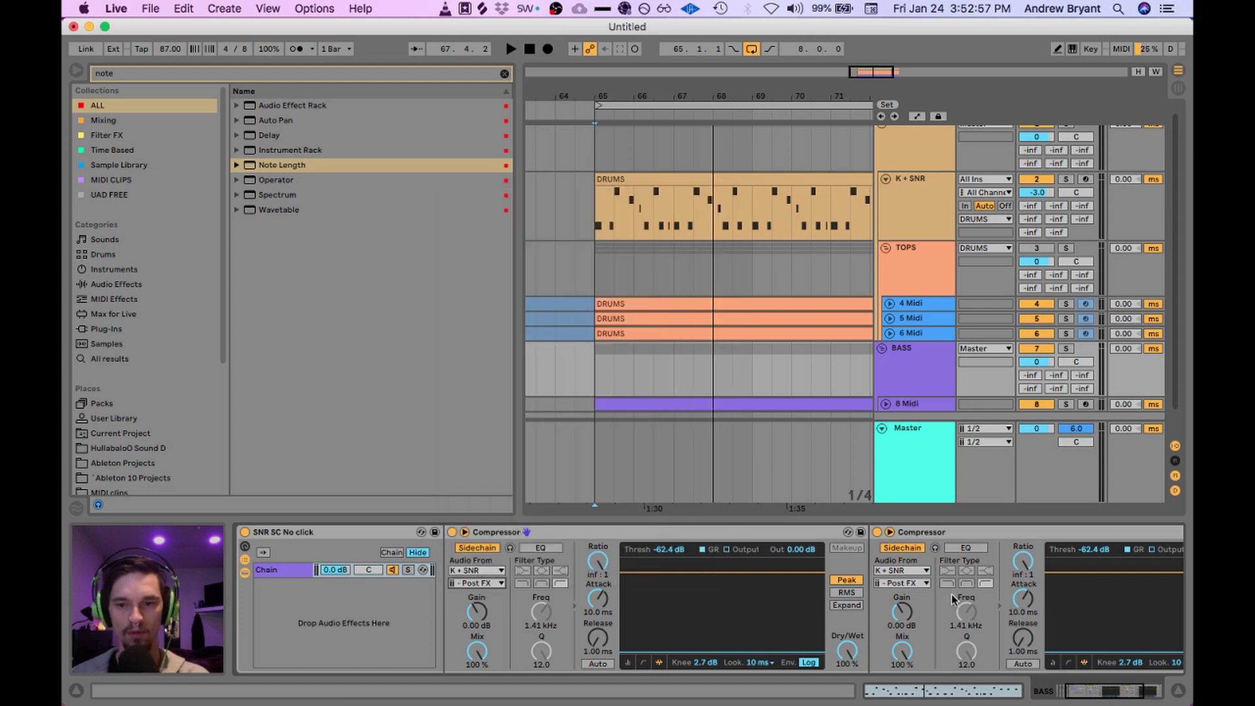
left_click(901, 583)
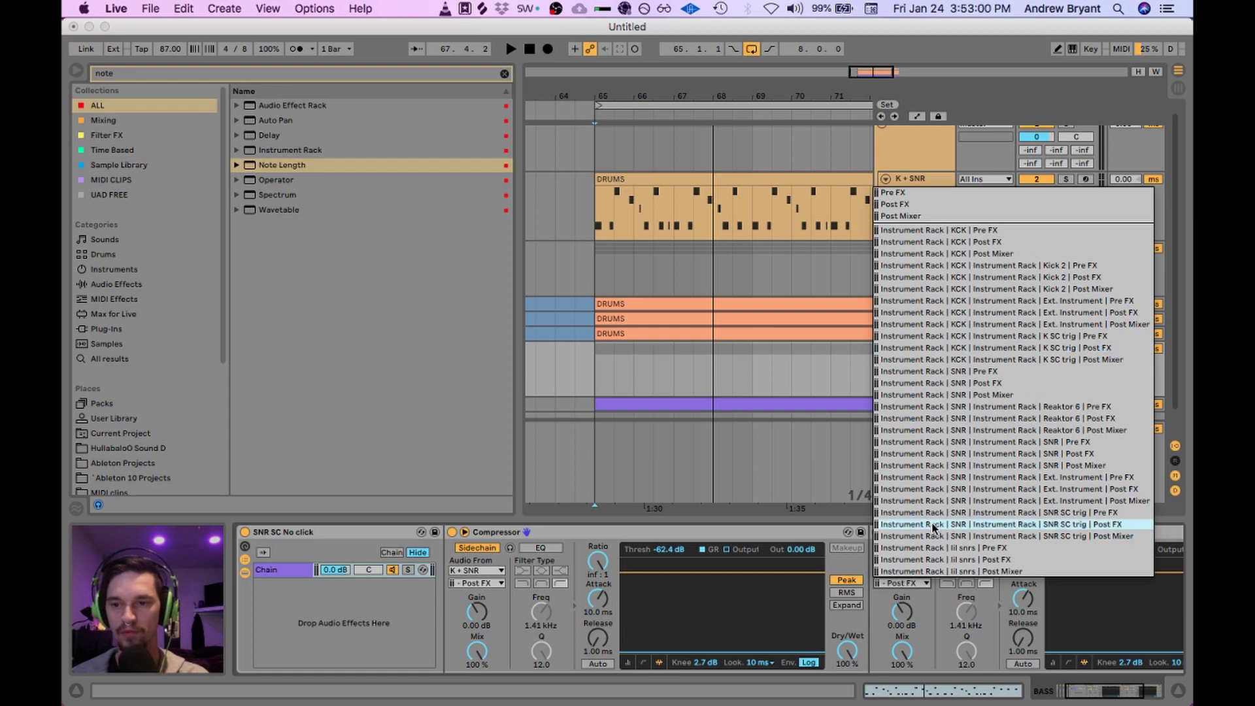
left_click(869, 400)
Step: Solo BASS briefly, unsolo it, and play the full arrangement from bar 65 to audition the kick and snare ducking
scroll(902, 337, "down", 2)
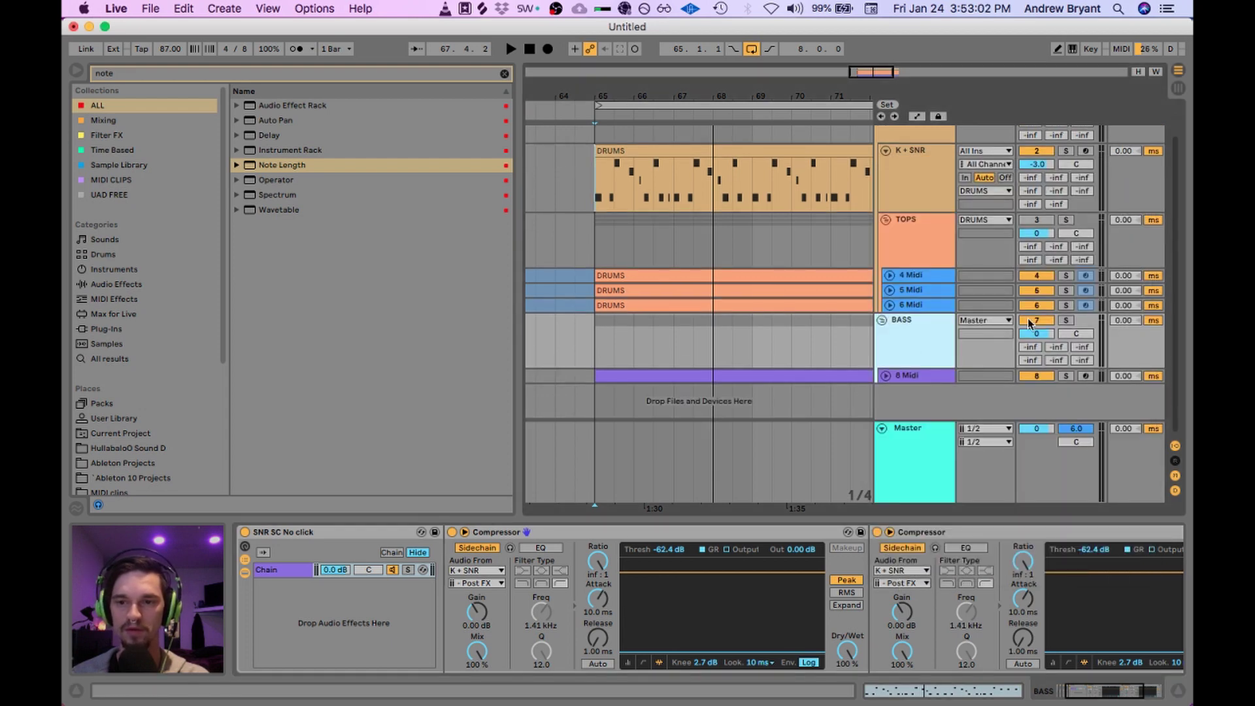
left_click(1065, 320)
left_click_drag(703, 94, 677, 98)
left_click(935, 344)
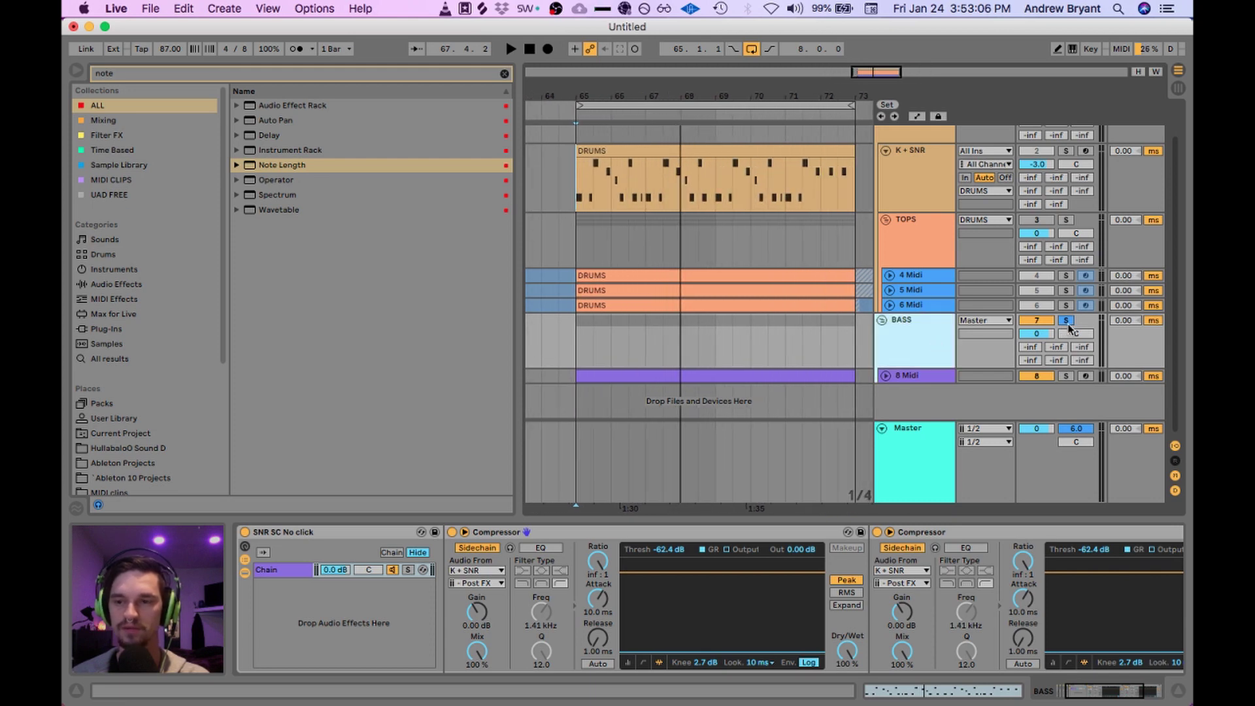
left_click(577, 332)
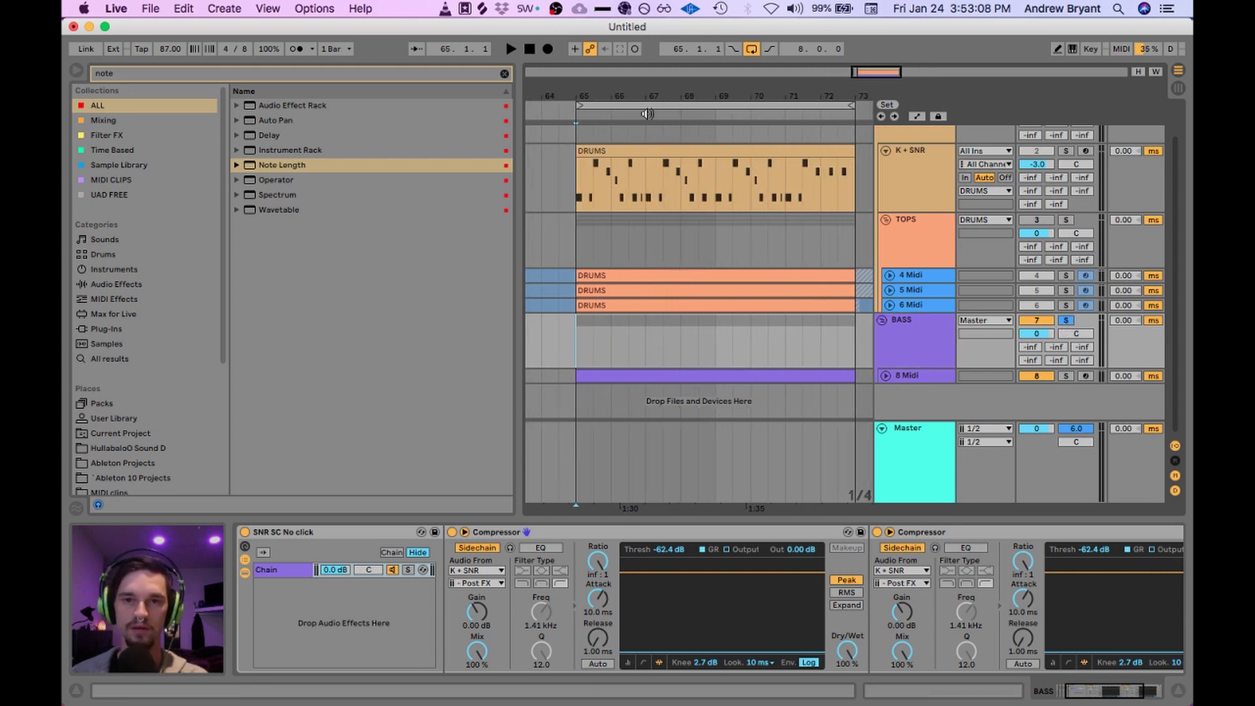
left_click_drag(650, 93, 738, 105)
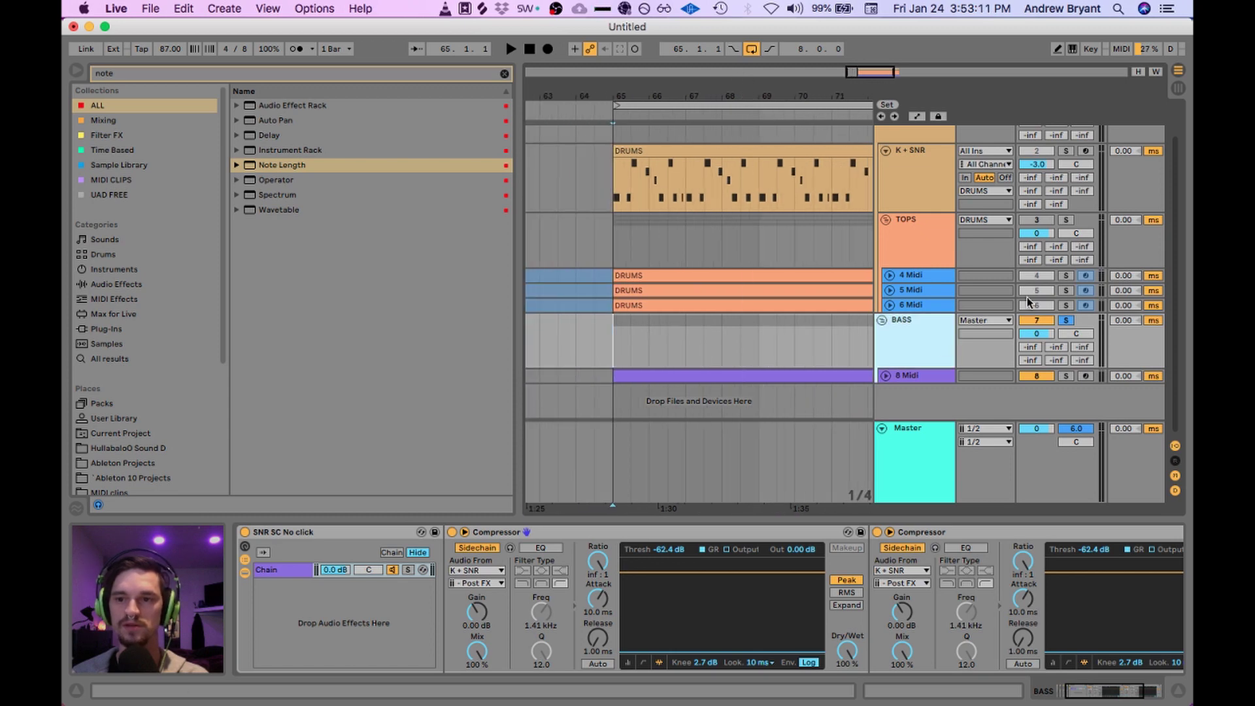
left_click(1066, 320)
key("space")
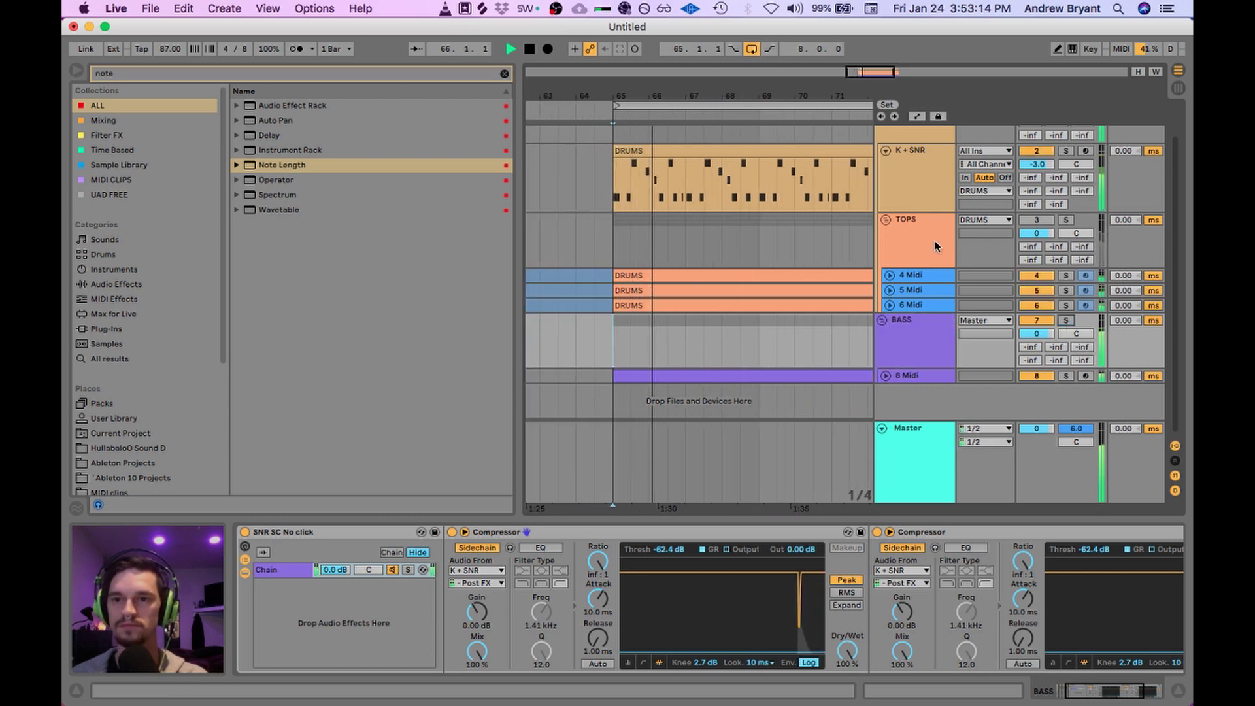
Step: Reactivate the TOPS group during playback and turn off the arrangement loop
left_click(1042, 221)
left_click(1043, 221)
left_click_drag(780, 107, 732, 103)
scroll(753, 136, "up", 2)
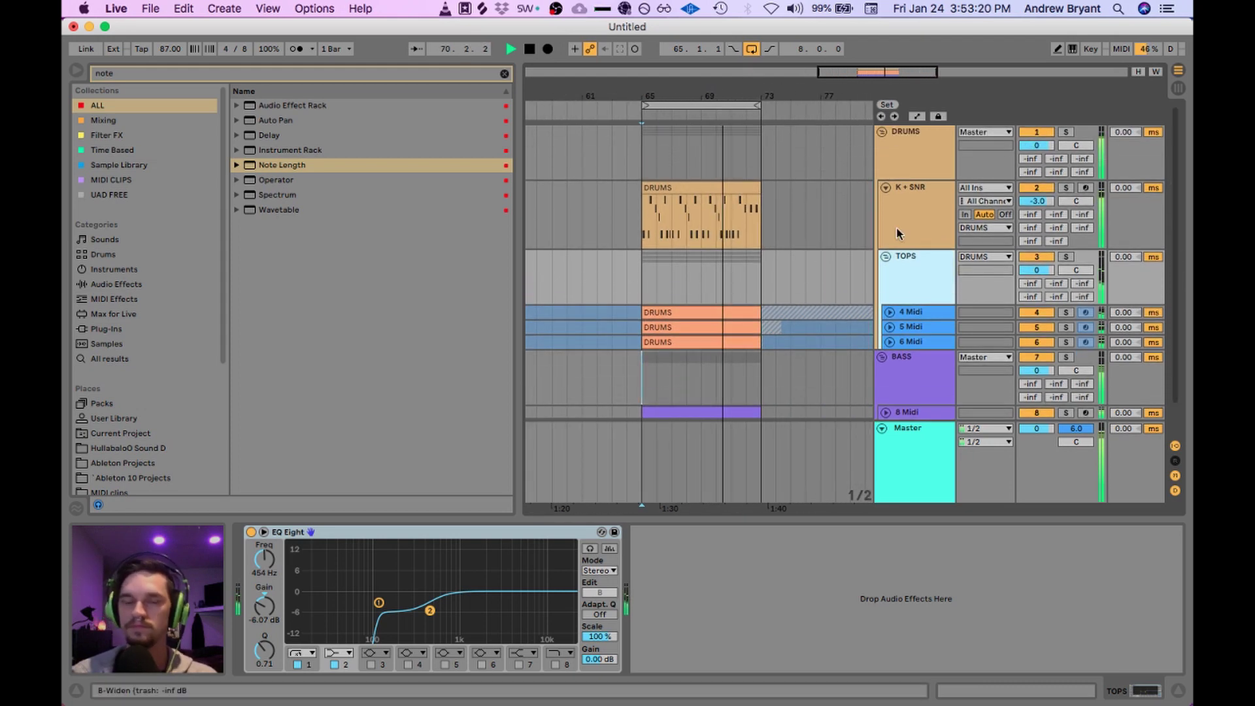
left_click(751, 49)
mouse_move(754, 94)
left_mouse_down()
mouse_move(753, 111)
mouse_move(753, 75)
left_mouse_up()
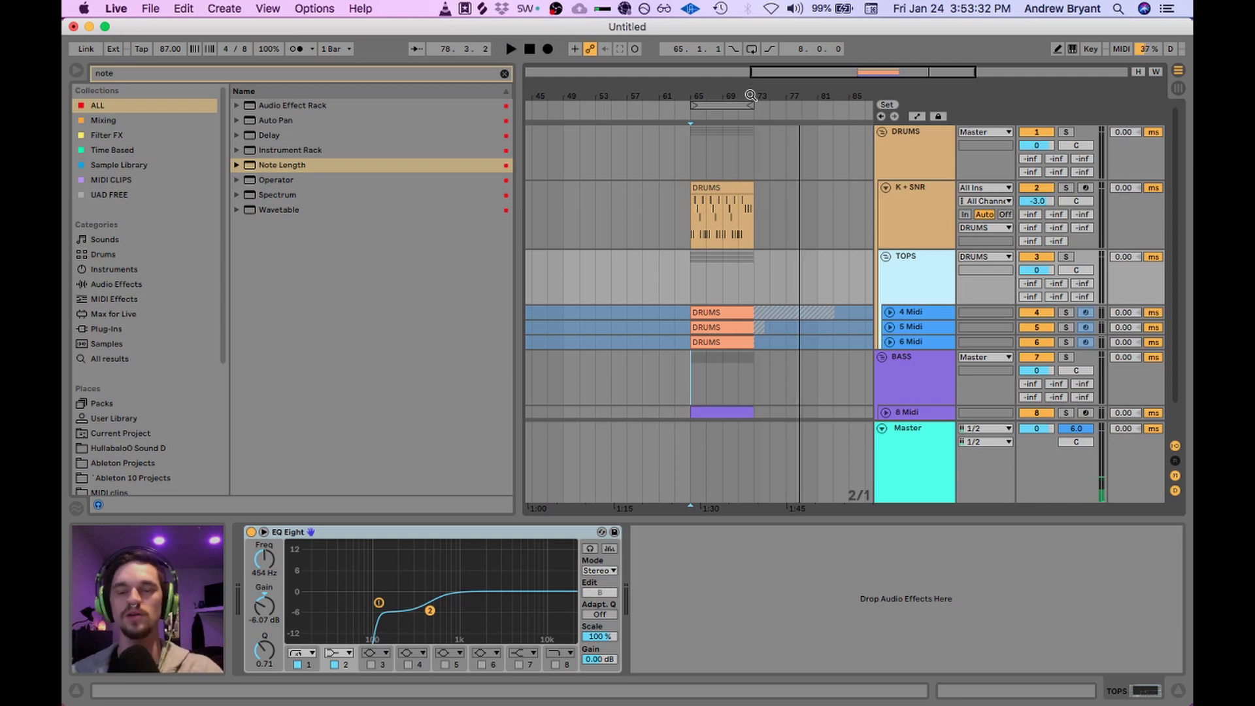
Step: Inspect the device chains on the DRUMS and TOPS groups
mouse_move(750, 95)
left_mouse_down()
mouse_move(733, 107)
mouse_move(726, 95)
left_mouse_up()
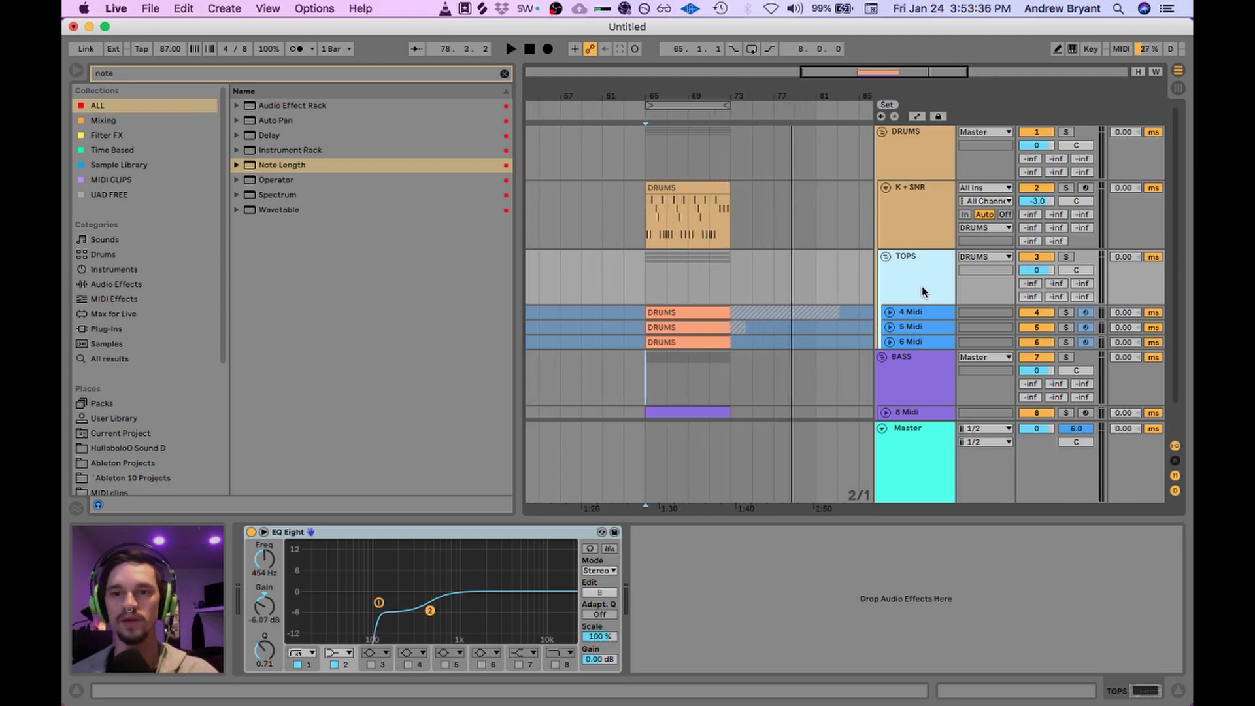
left_click(907, 169)
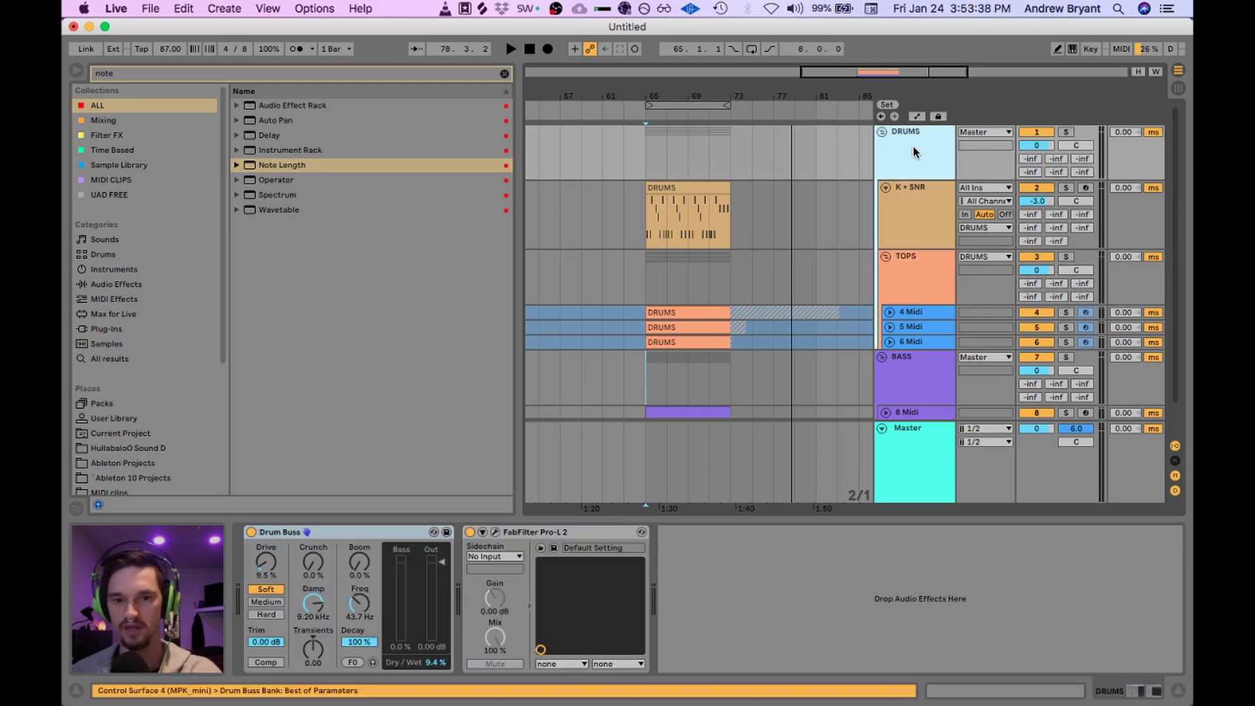
left_click(910, 280)
left_click(890, 142)
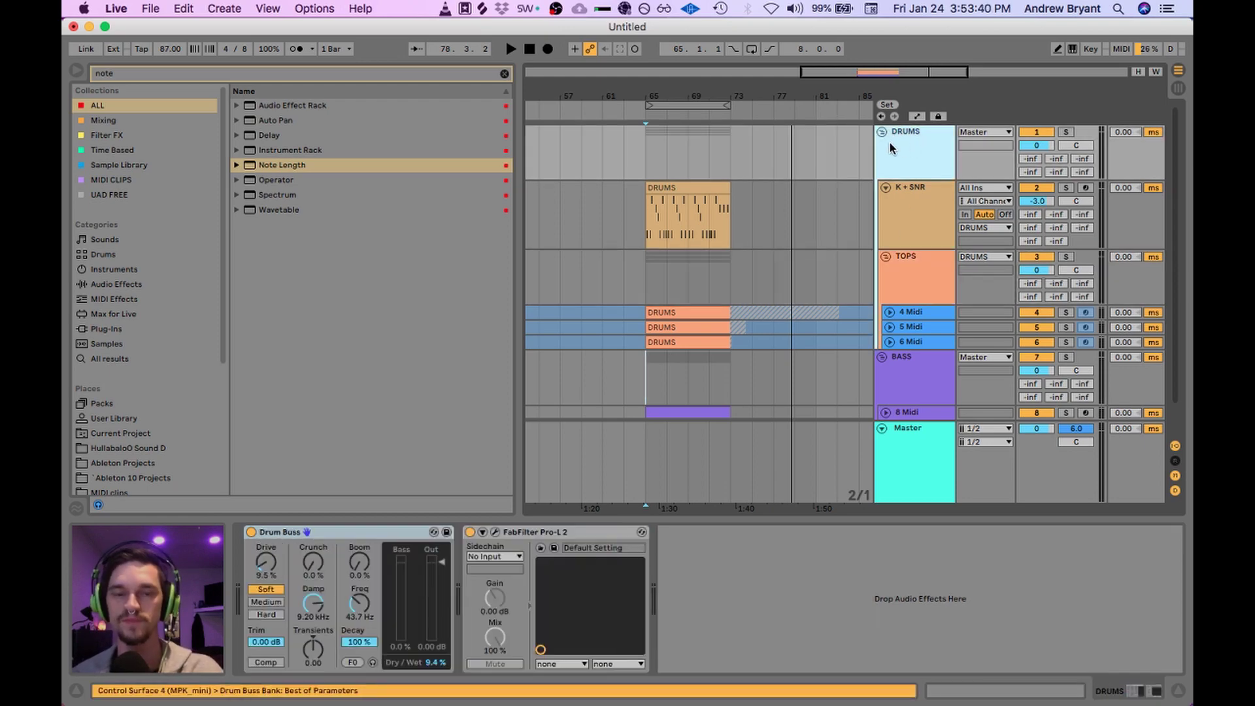